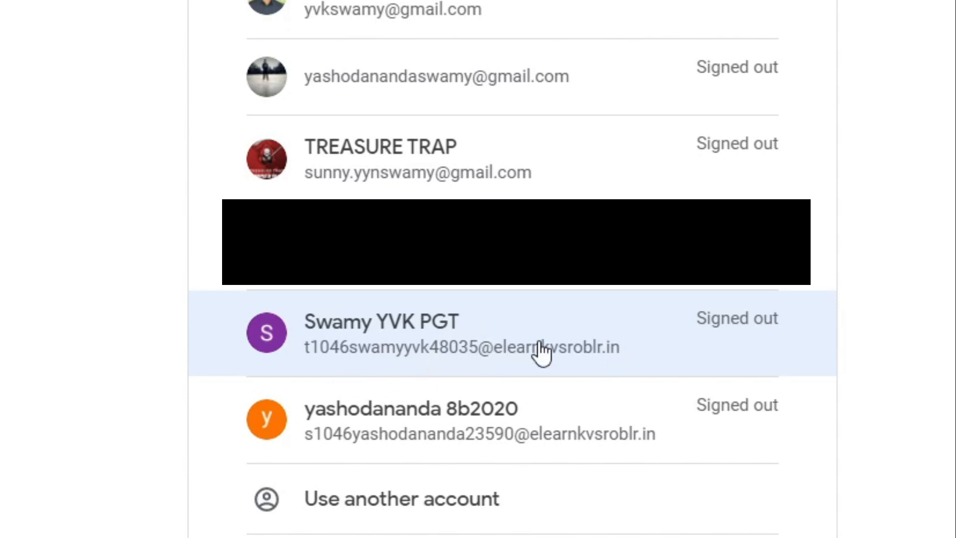
Step: Sign in with the school teacher account, re-entering the password after the wrong-password error
{"action": "left_click", "coordinate": [496, 354]}
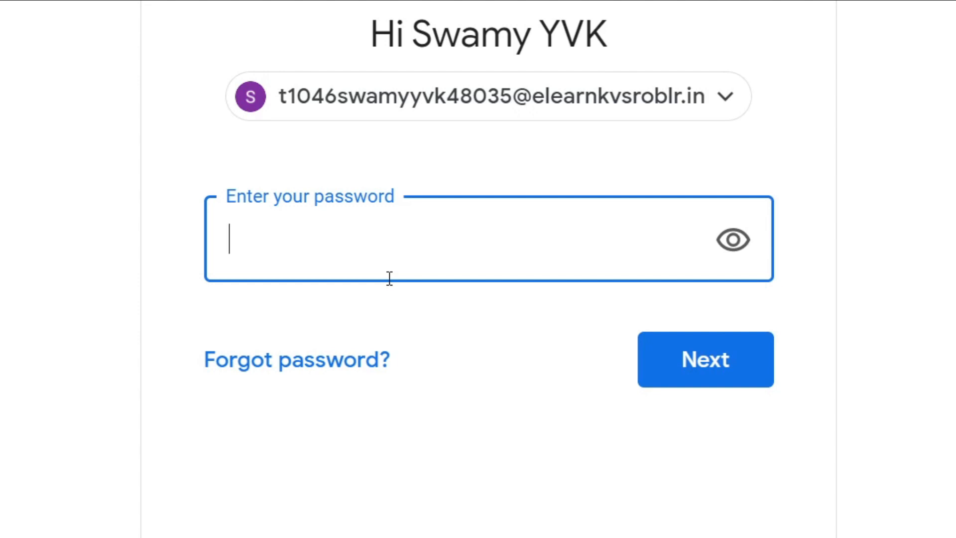
{"action": "type", "text": "***********"}
{"action": "key", "text": "Return"}
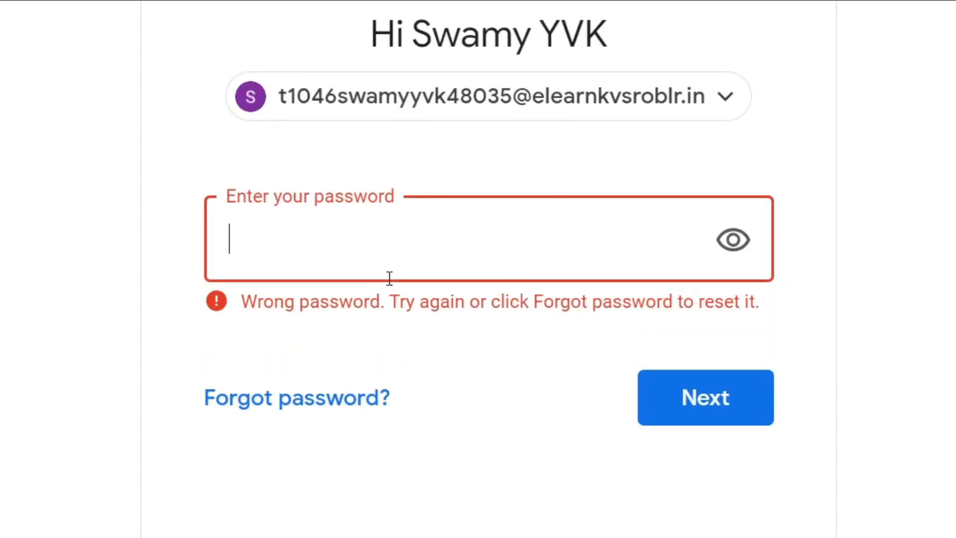
{"action": "type", "text": "***********"}
{"action": "key", "text": "Return"}
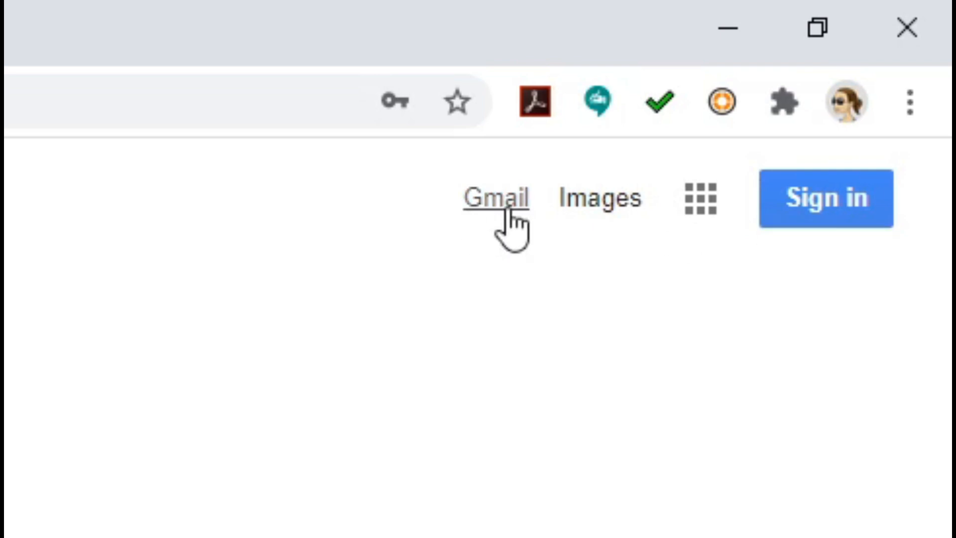
Step: From Gmail, sign out of all Google accounts and close Chrome
{"action": "left_click", "coordinate": [509, 213]}
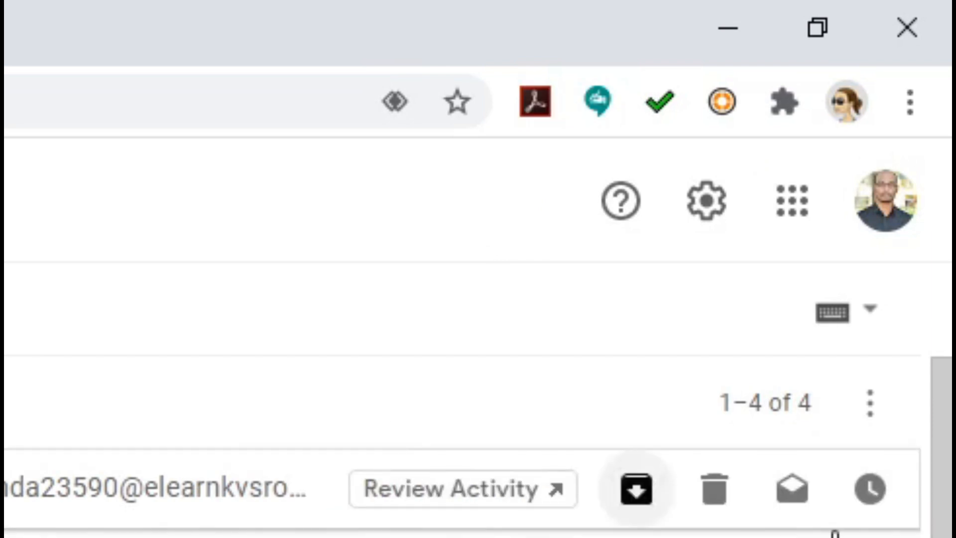
{"action": "left_click", "coordinate": [886, 212]}
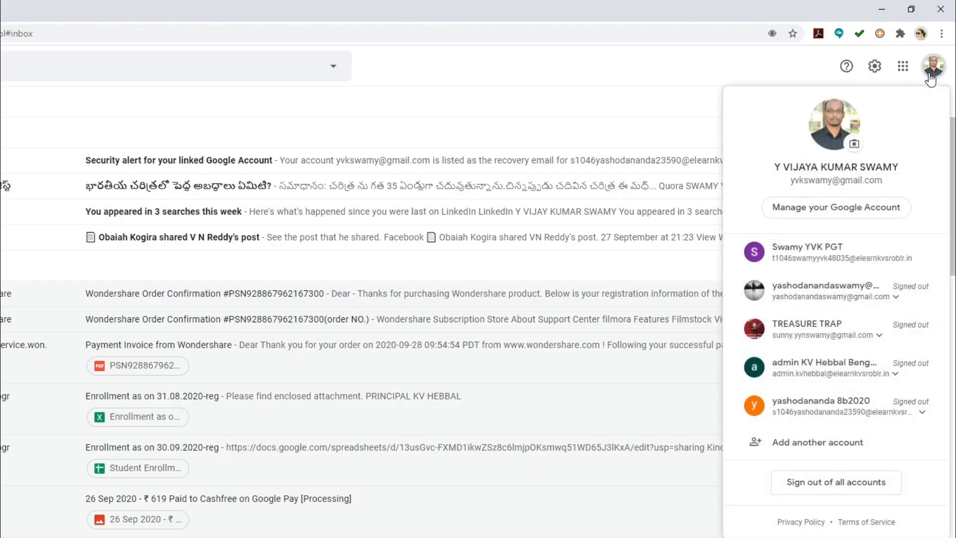
{"action": "left_click", "coordinate": [854, 494]}
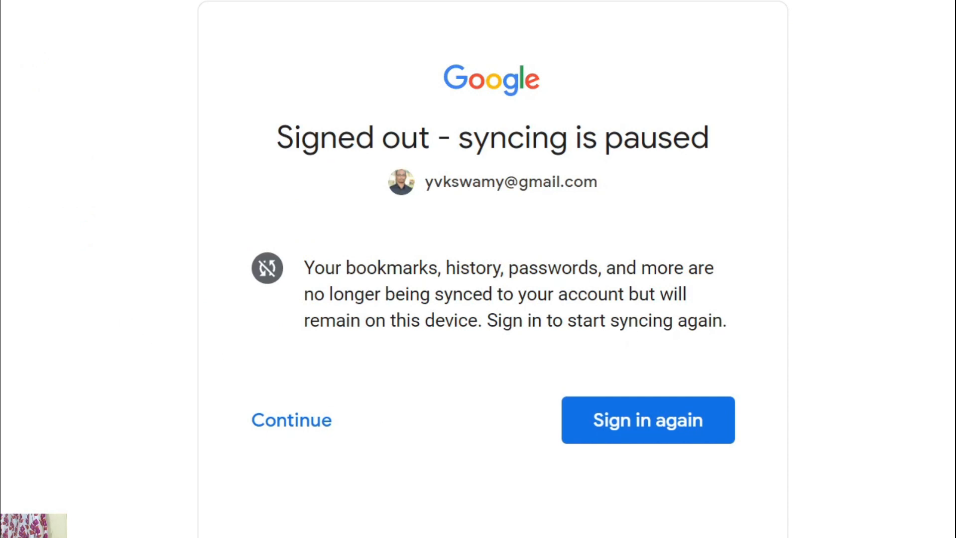
{"action": "left_click", "coordinate": [948, 6]}
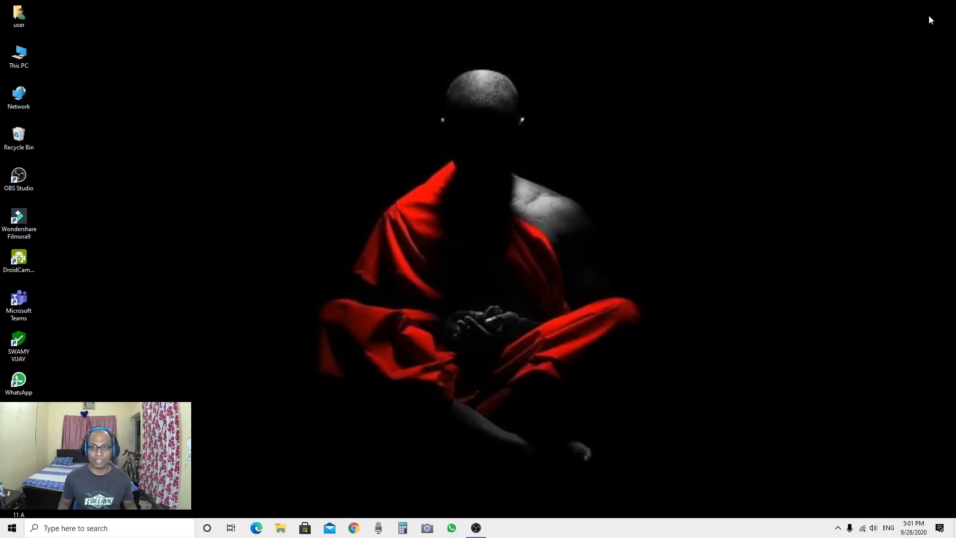
Step: Relaunch Chrome, zoom in, and sign in to Gmail with the school teacher account
{"action": "left_click", "coordinate": [352, 534]}
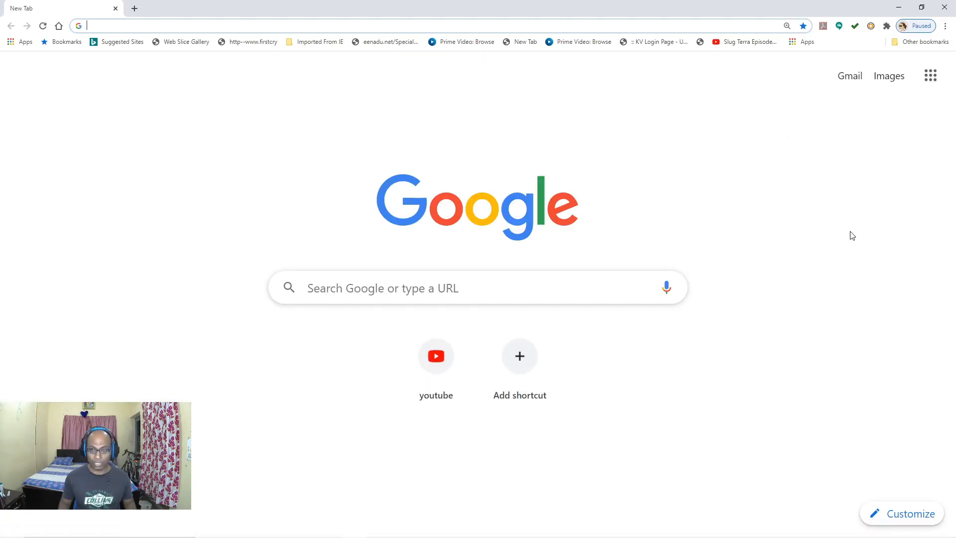
{"action": "key", "text": "ctrl+plus"}
{"action": "key", "text": "ctrl+plus"}
{"action": "key", "text": "ctrl+plus"}
{"action": "key", "text": "ctrl+plus"}
{"action": "key", "text": "ctrl+plus"}
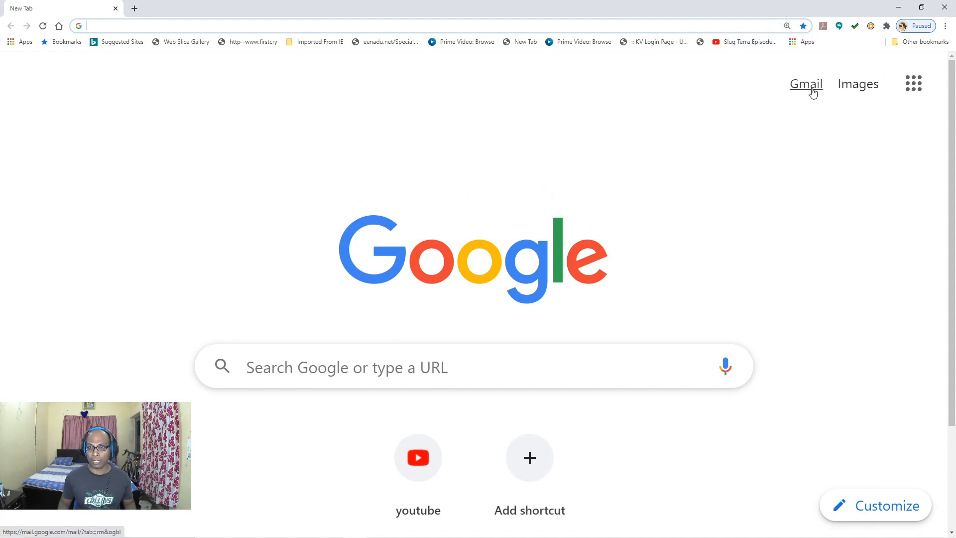
{"action": "left_click", "coordinate": [812, 93]}
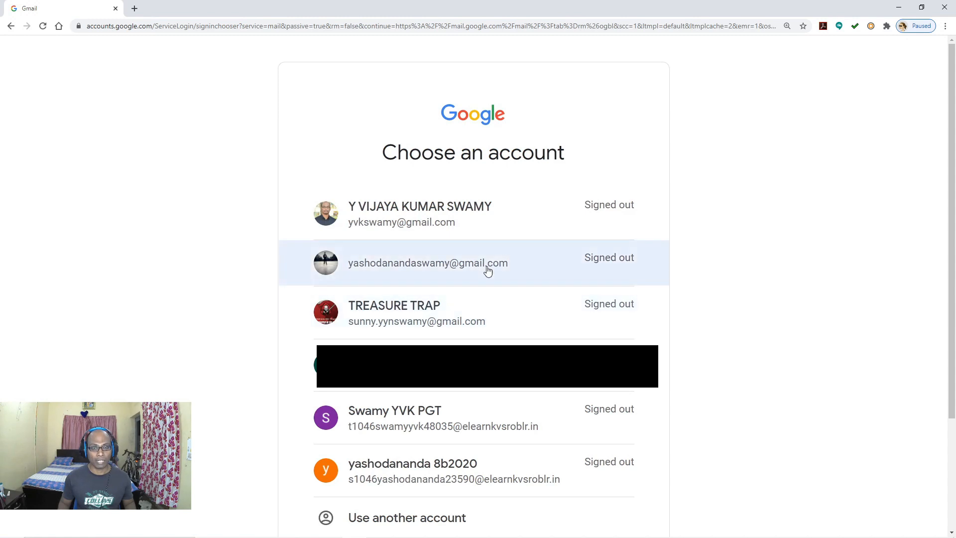
{"action": "scroll", "coordinate": [486, 271], "scroll_direction": "down", "scroll_amount": 3}
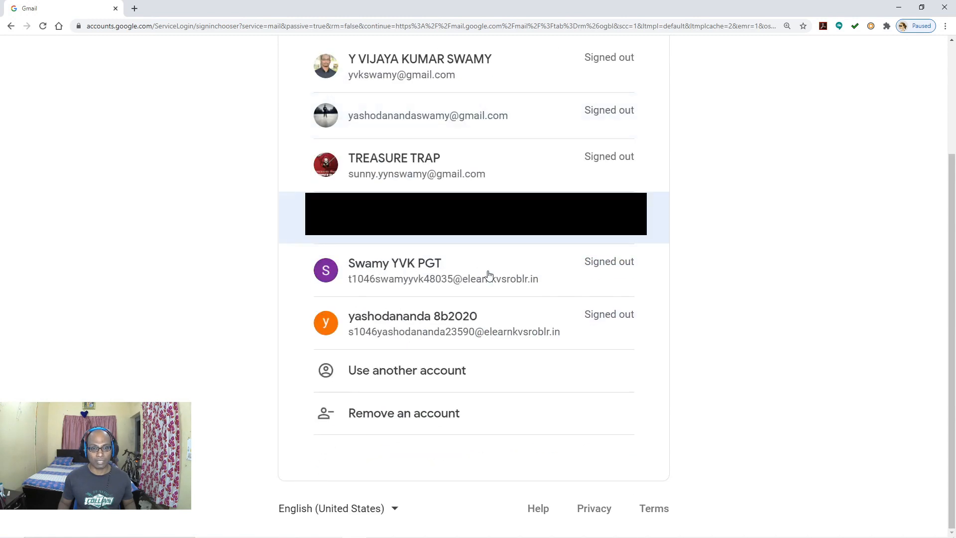
{"action": "left_click", "coordinate": [415, 281]}
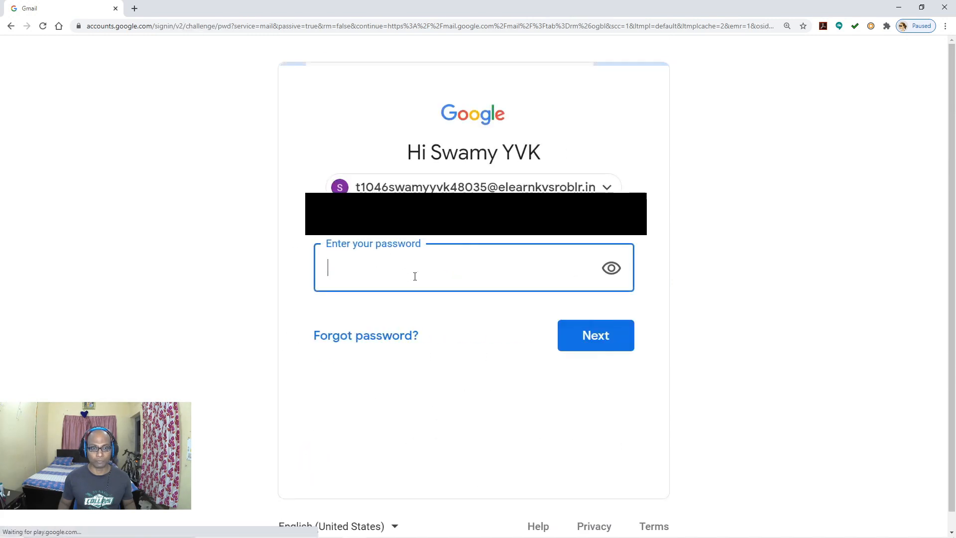
{"action": "type", "text": "***********"}
{"action": "key", "text": "Return"}
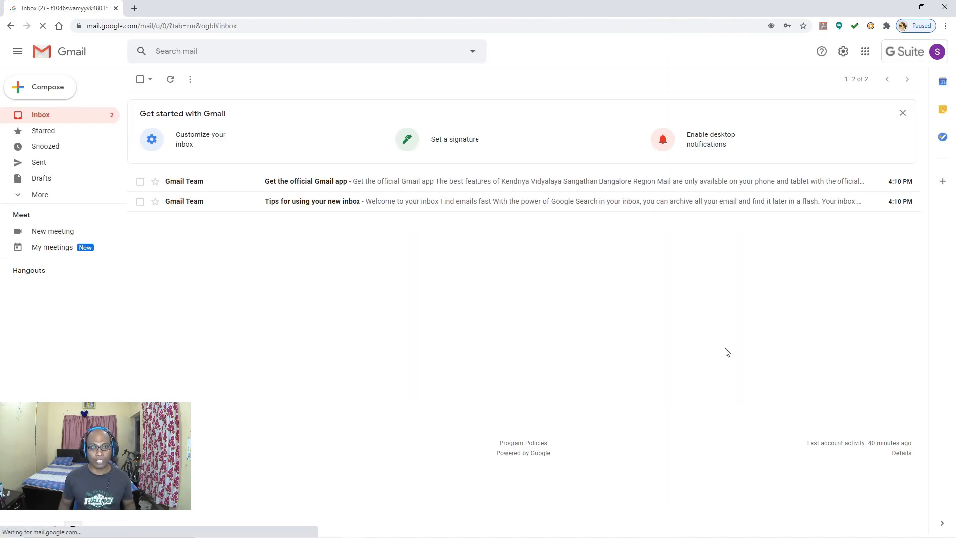
{"action": "key", "text": "ctrl+plus"}
{"action": "key", "text": "ctrl+plus"}
{"action": "key", "text": "ctrl+plus"}
{"action": "key", "text": "ctrl+plus"}
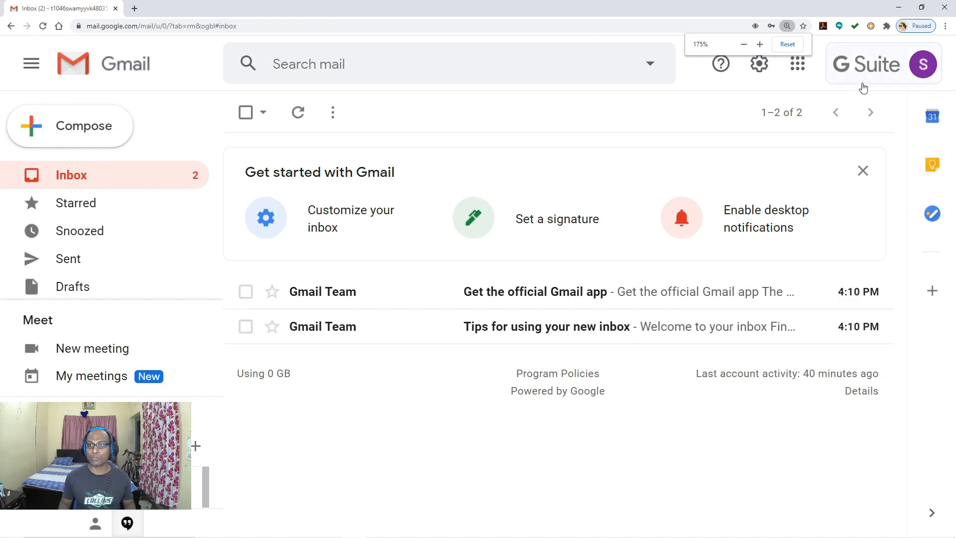
{"action": "key", "text": "ctrl+minus"}
{"action": "key", "text": "ctrl+minus"}
{"action": "key", "text": "ctrl+minus"}
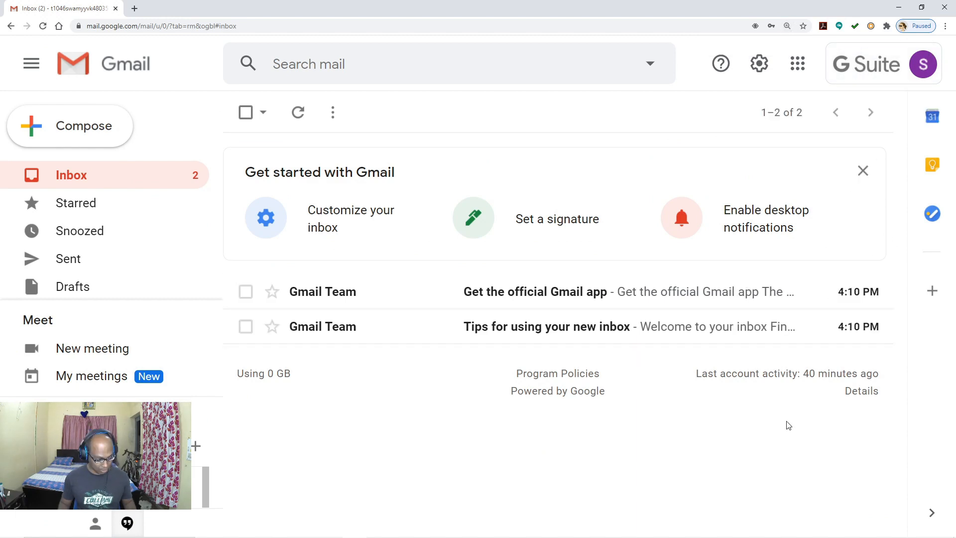
{"action": "key", "text": "ctrl+plus"}
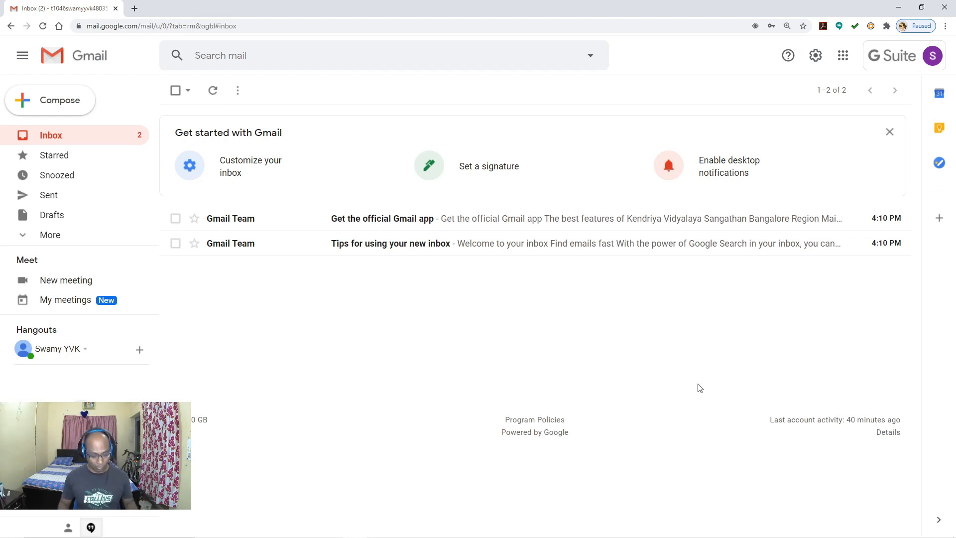
{"action": "key", "text": "ctrl+plus"}
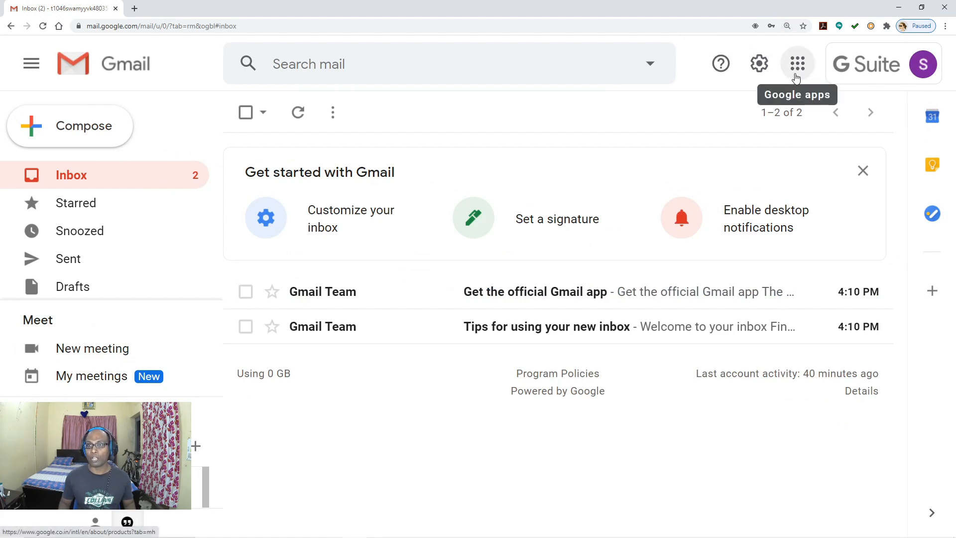
Step: Launch Classroom from the Google apps grid and show the join-or-create class options
{"action": "left_click", "coordinate": [796, 75]}
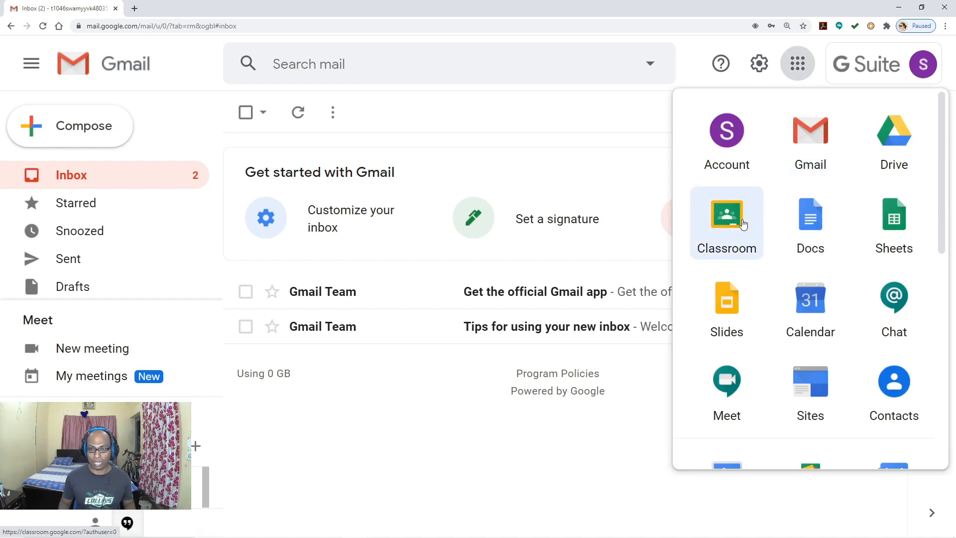
{"action": "left_click", "coordinate": [742, 225]}
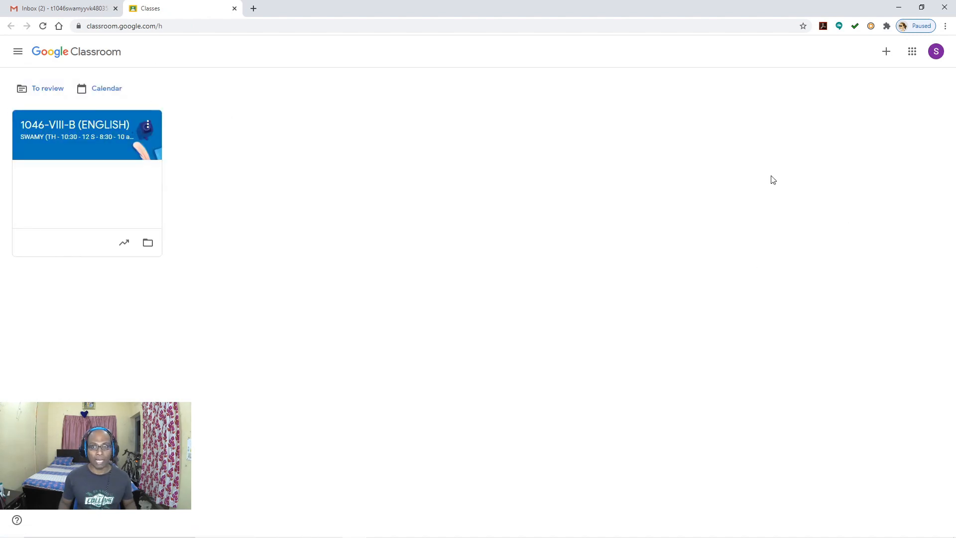
{"action": "scroll", "coordinate": [751, 254], "scroll_direction": "up", "scroll_amount": 5}
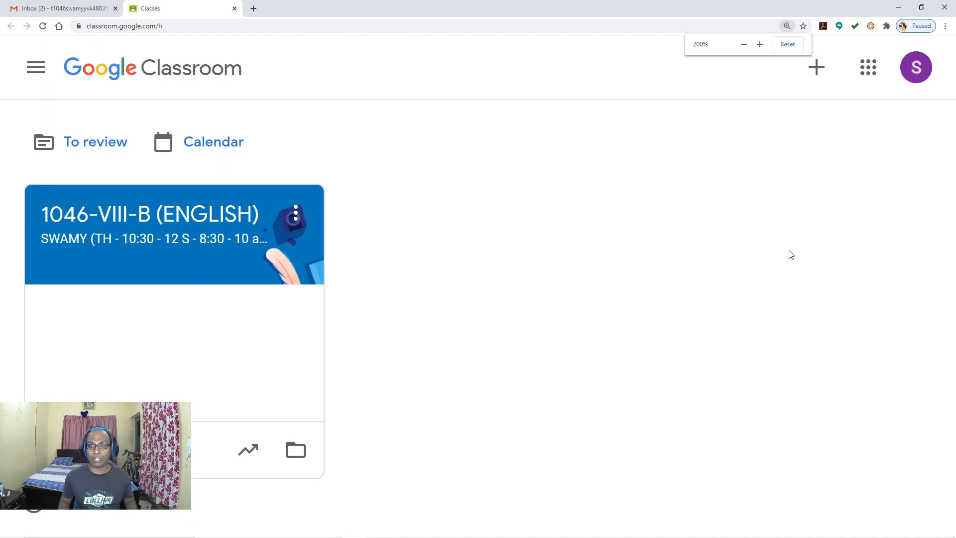
{"action": "left_click", "coordinate": [822, 80]}
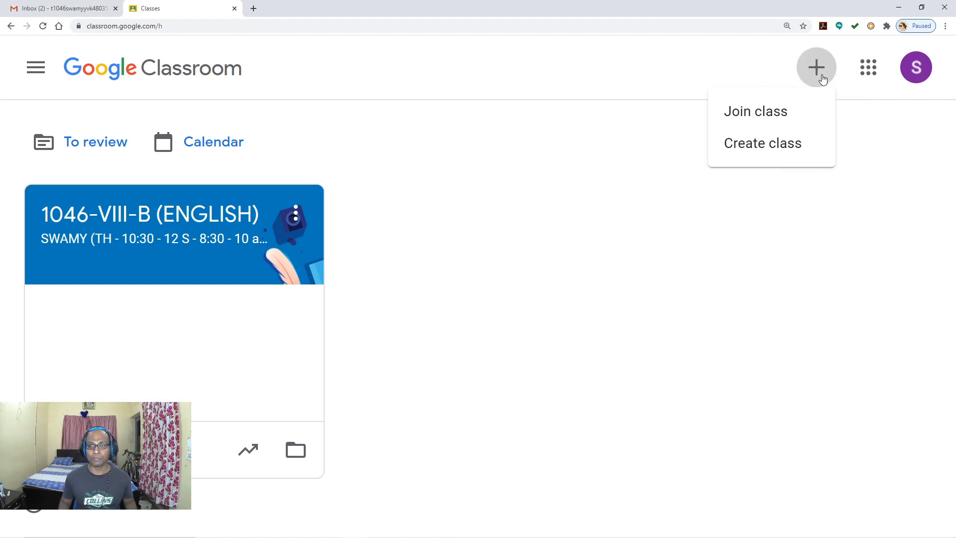
Step: Open the Create class form and show GSuitManual.pdf in Read Mode beside it
{"action": "left_click", "coordinate": [786, 152]}
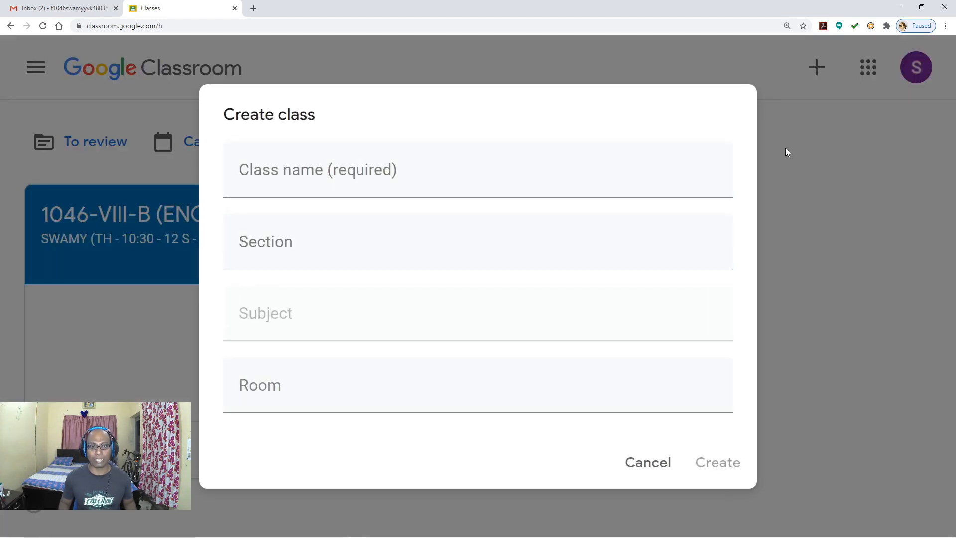
{"action": "left_click", "coordinate": [295, 180]}
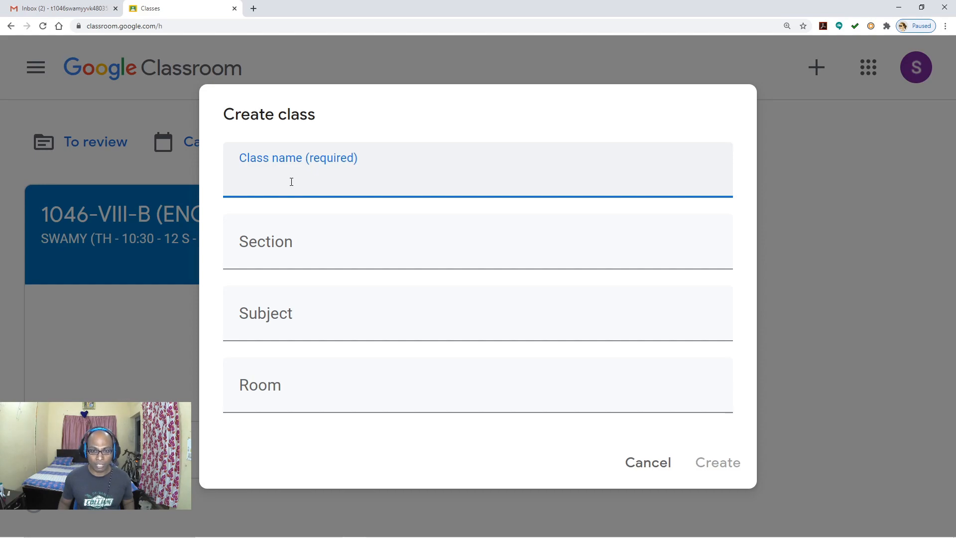
{"action": "key", "text": "super"}
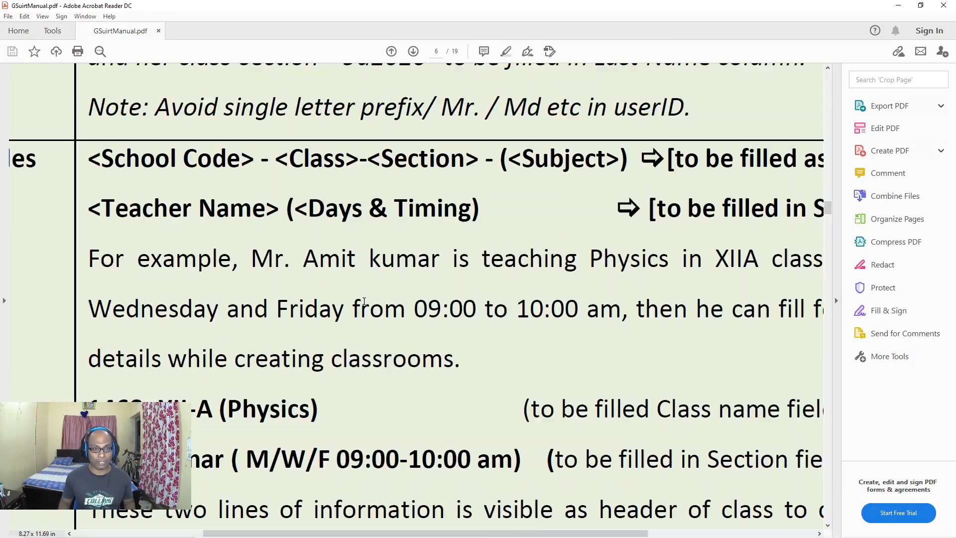
{"action": "key", "text": "ctrl+h"}
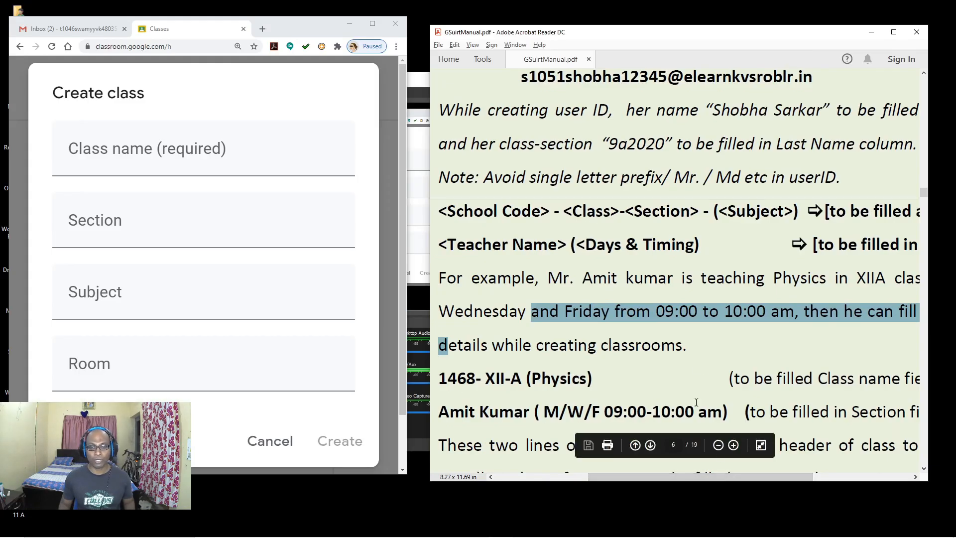
Step: Start the class name as '1046 - 11 A', correcting the section letter to capital A
{"action": "mouse_move", "coordinate": [722, 479]}
{"action": "left_mouse_down"}
{"action": "mouse_move", "coordinate": [694, 475]}
{"action": "mouse_move", "coordinate": [709, 473]}
{"action": "left_mouse_up"}
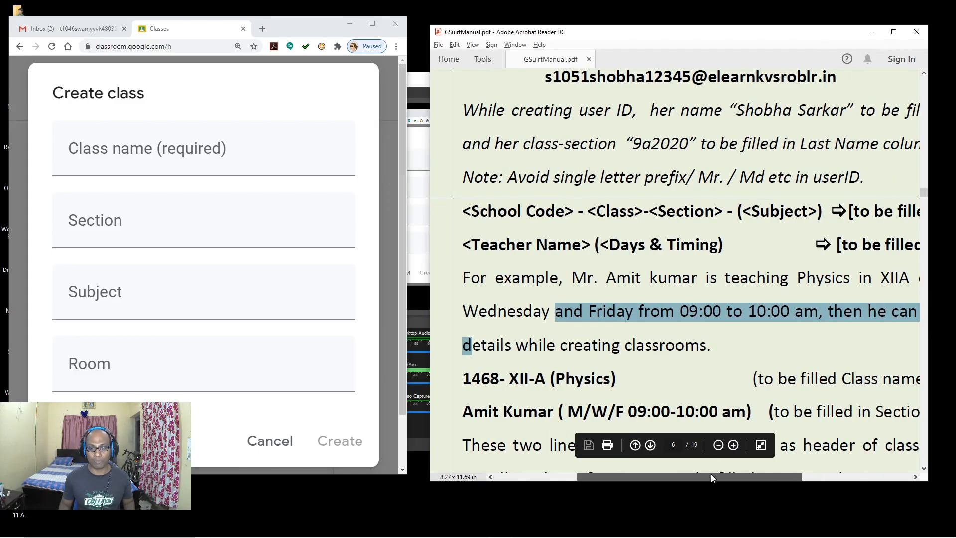
{"action": "left_click", "coordinate": [130, 158]}
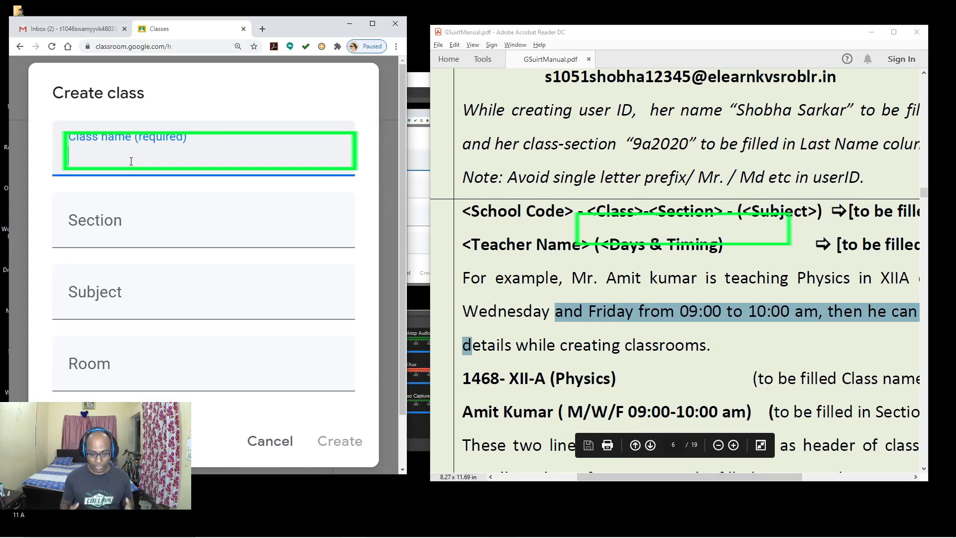
{"action": "type", "text": "104"}
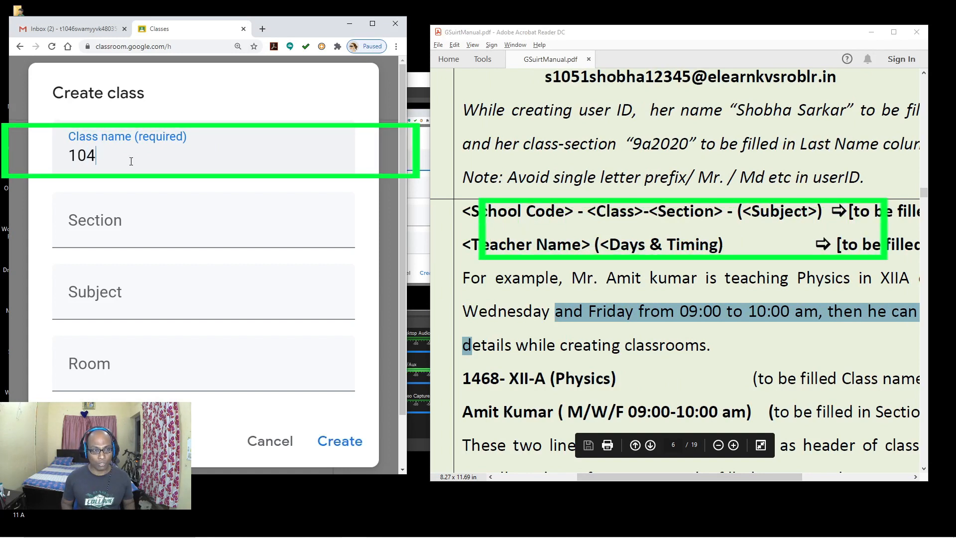
{"action": "type", "text": "6"}
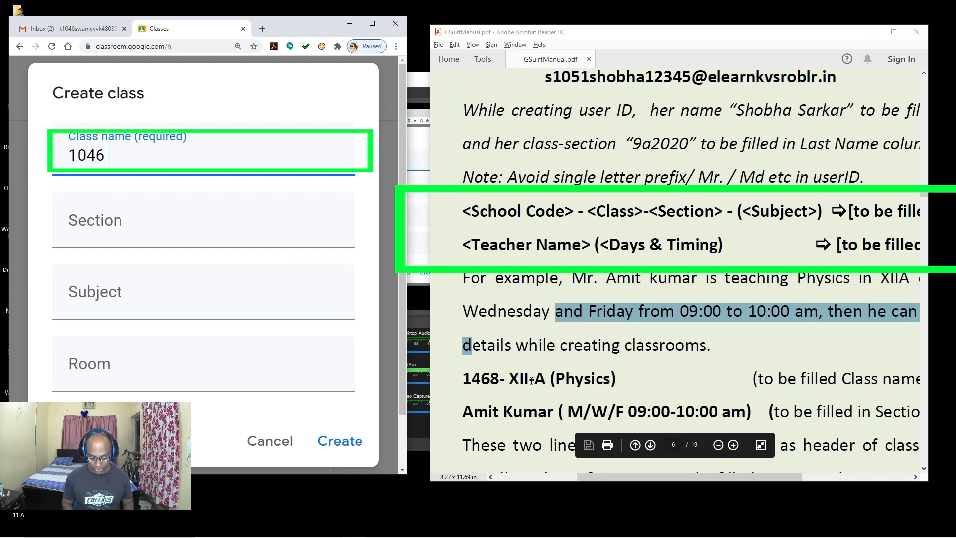
{"action": "type", "text": " -"}
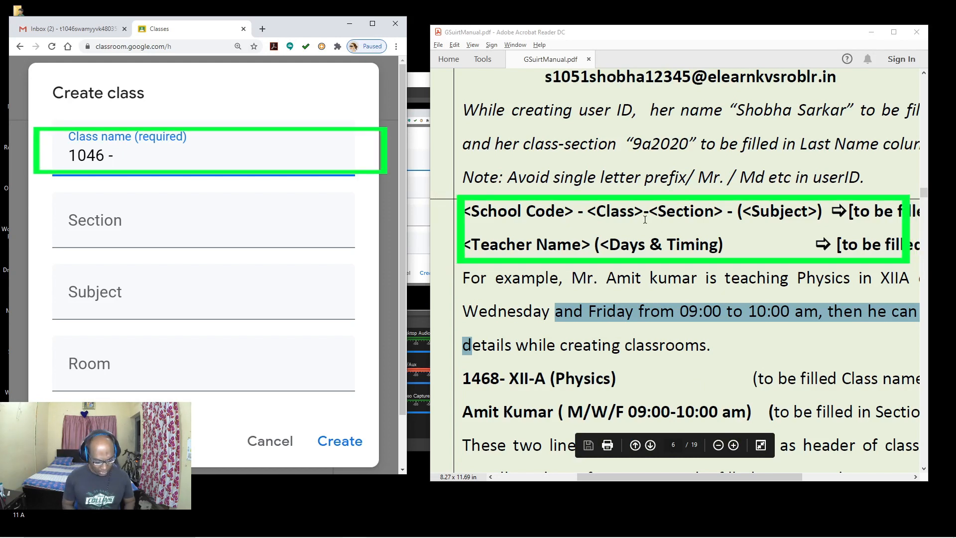
{"action": "type", "text": "11"}
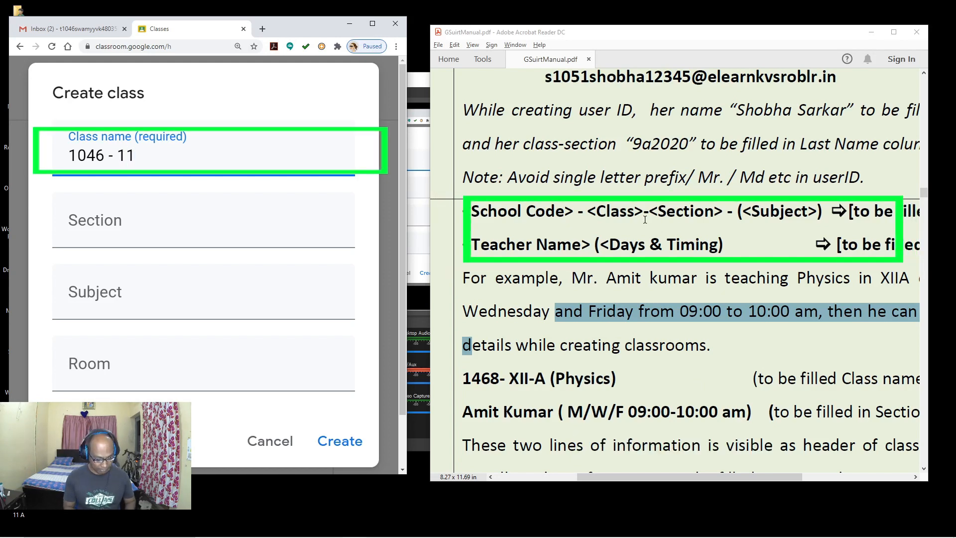
{"action": "type", "text": " a"}
{"action": "key", "text": "BackSpace"}
{"action": "key", "text": "Caps_Lock"}
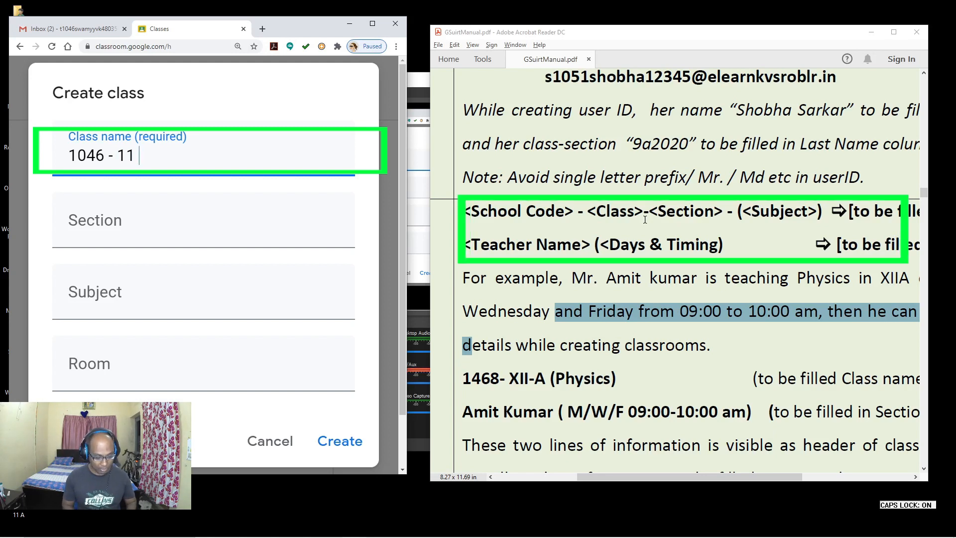
{"action": "type", "text": "A"}
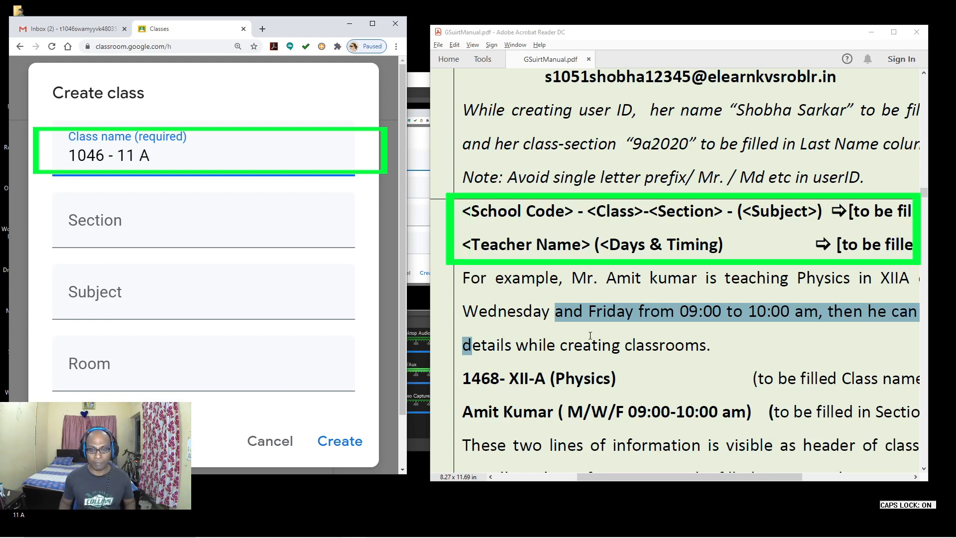
Step: Add a dash after 11 and finish the name as '1046 - 11- A (ENGLISH)'
{"action": "left_click_drag", "start_coordinate": [472, 378], "coordinate": [524, 380]}
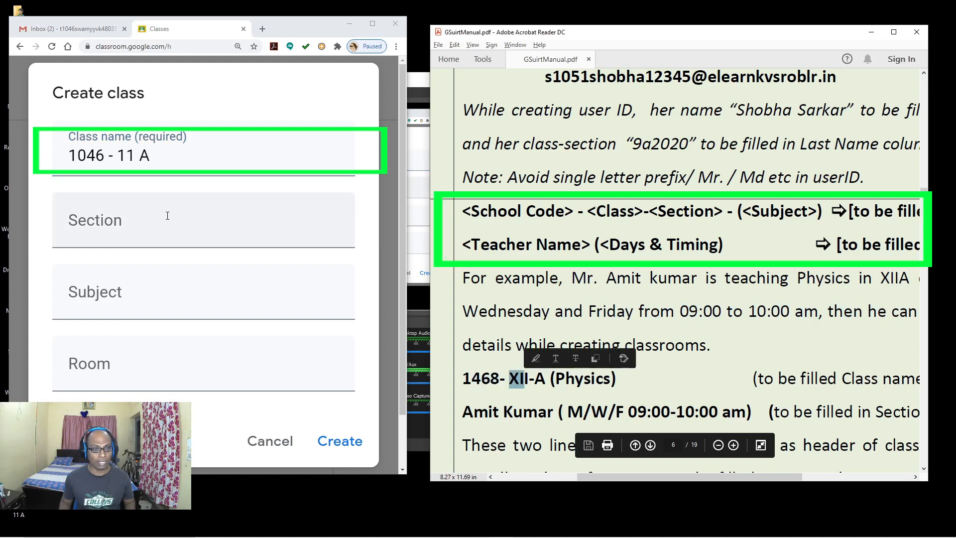
{"action": "left_click", "coordinate": [136, 155]}
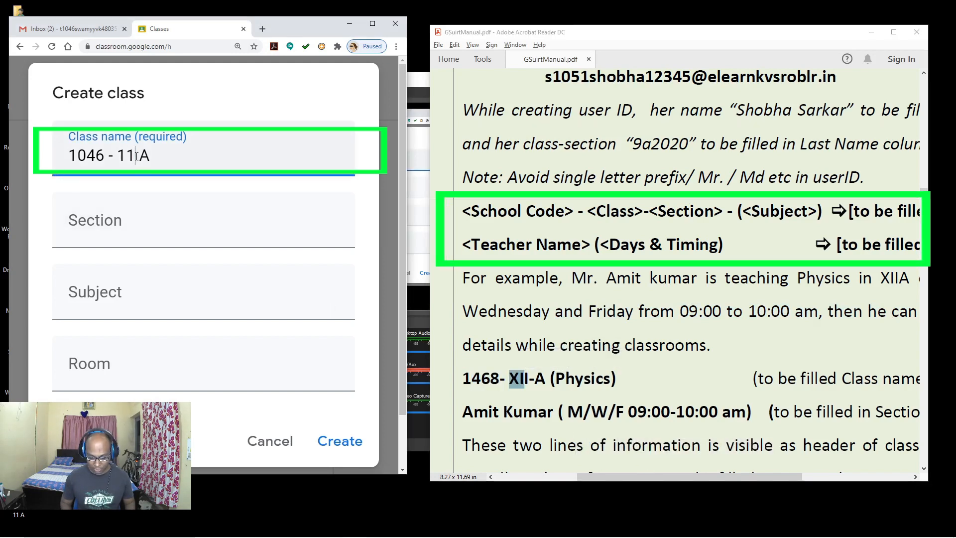
{"action": "type", "text": "-"}
{"action": "left_click", "coordinate": [177, 159]}
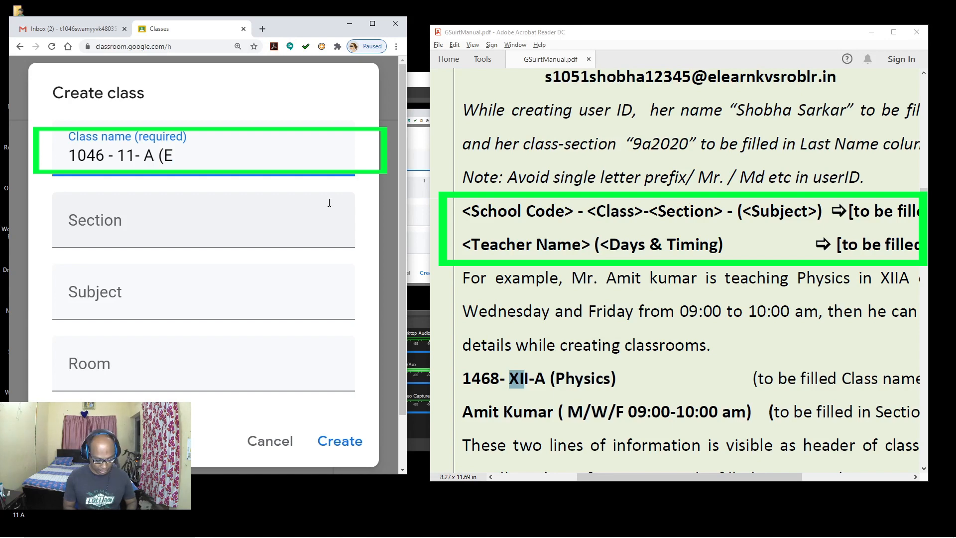
{"action": "type", "text": "NGLISH)"}
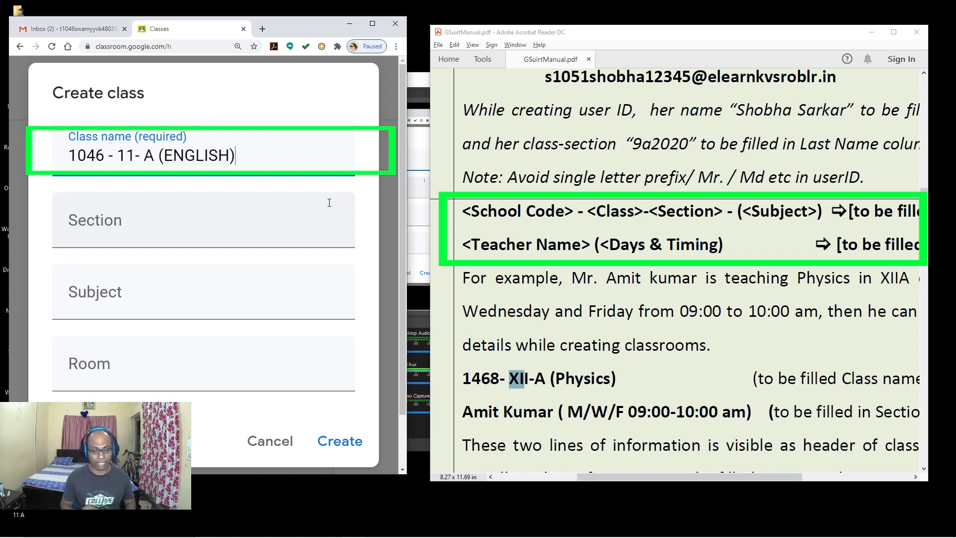
{"action": "mouse_move", "coordinate": [648, 478]}
{"action": "left_mouse_down"}
{"action": "mouse_move", "coordinate": [732, 483]}
{"action": "mouse_move", "coordinate": [632, 482]}
{"action": "left_mouse_up"}
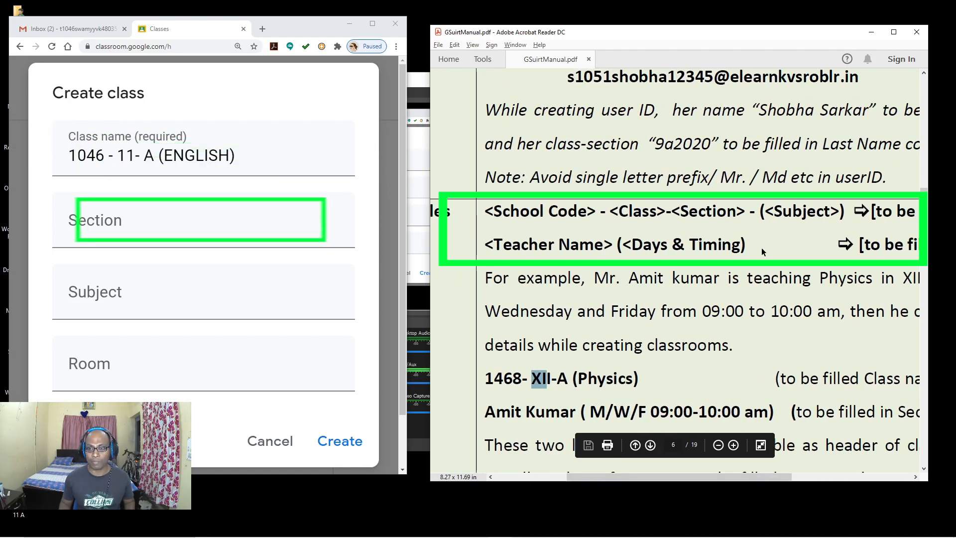
Step: Enter the teacher's name with Monday 12:30 - 1:30 and Friday 8:30 - 10A timings in Section
{"action": "left_click", "coordinate": [103, 240]}
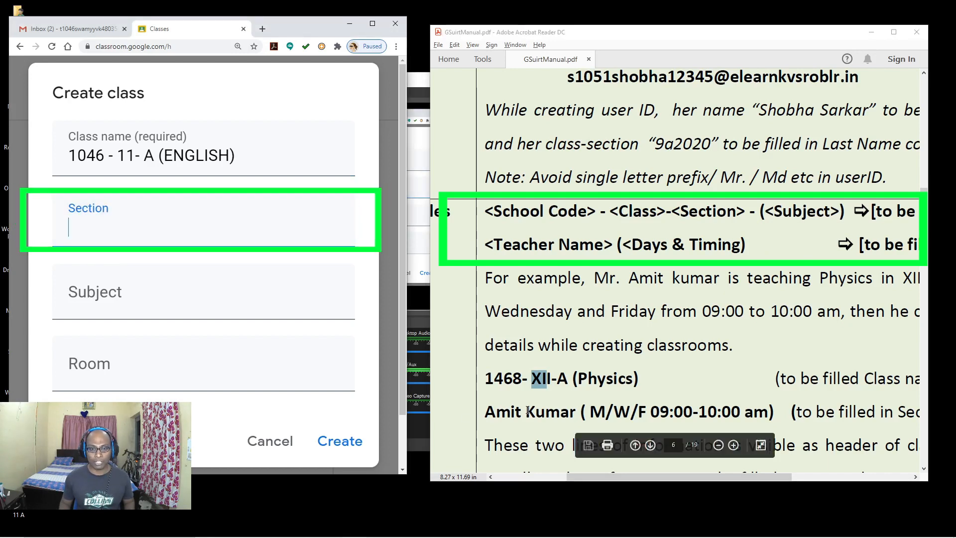
{"action": "type", "text": "SWAA"}
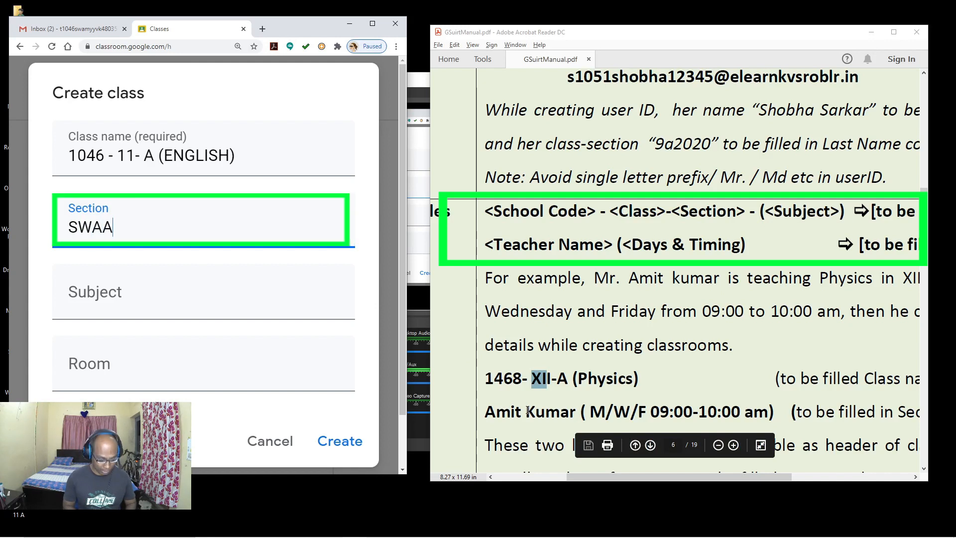
{"action": "type", "text": "MY"}
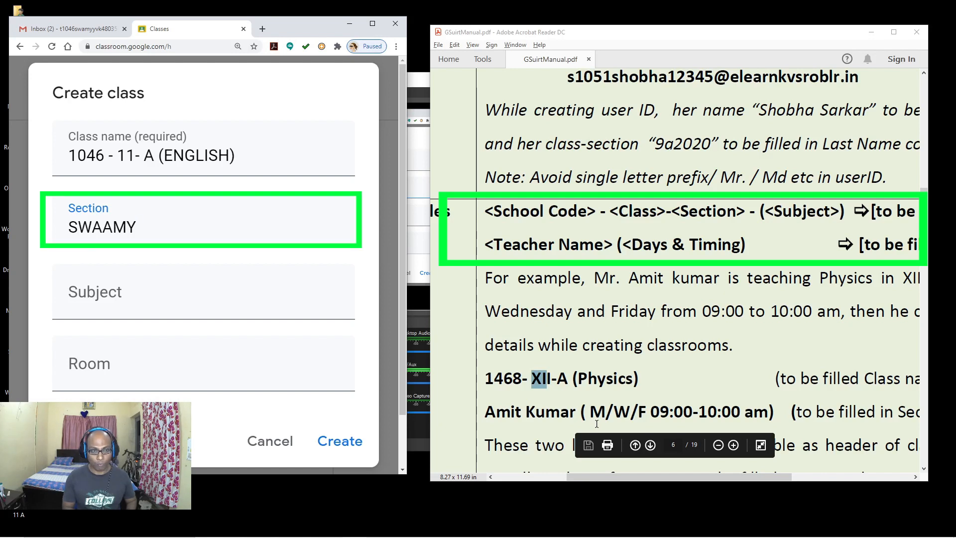
{"action": "type", "text": "("}
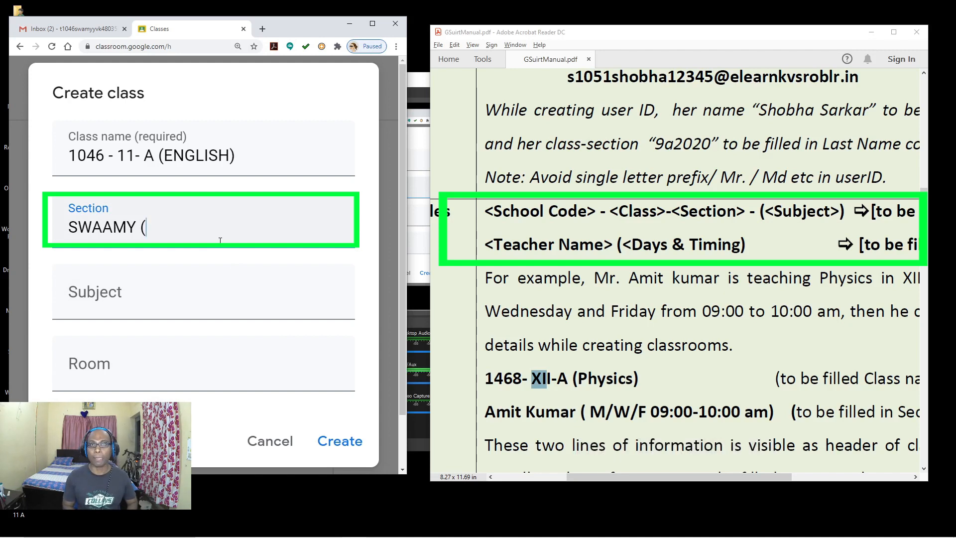
{"action": "type", "text": "M"}
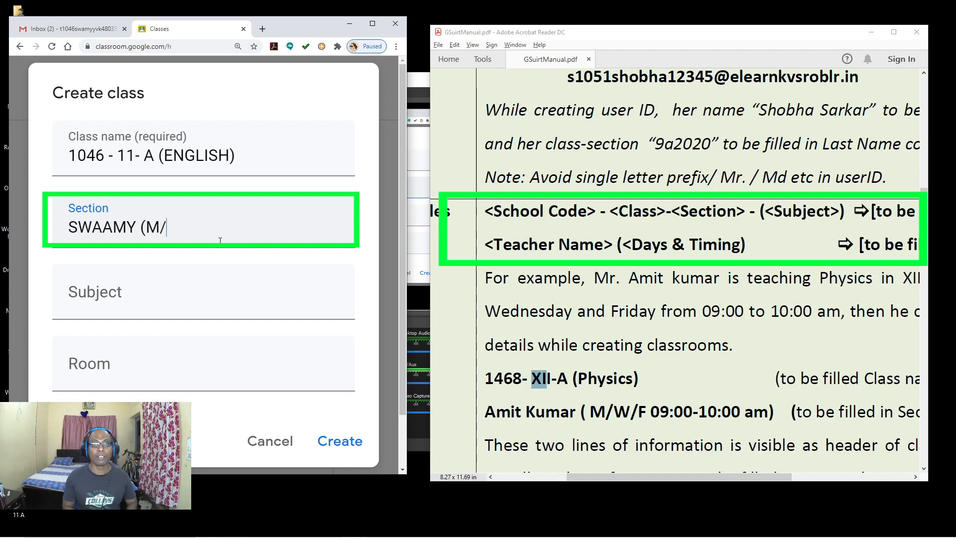
{"action": "type", "text": "/W"}
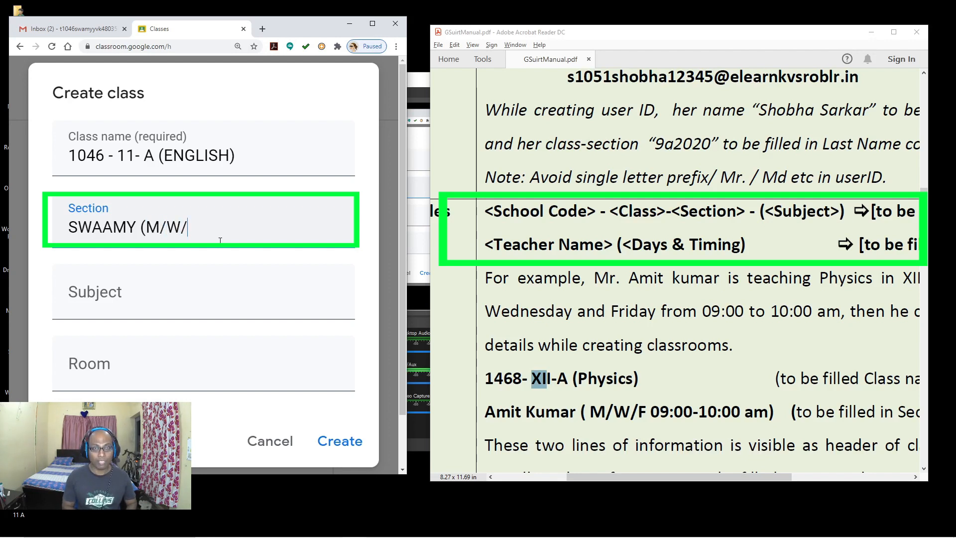
{"action": "type", "text": "/F"}
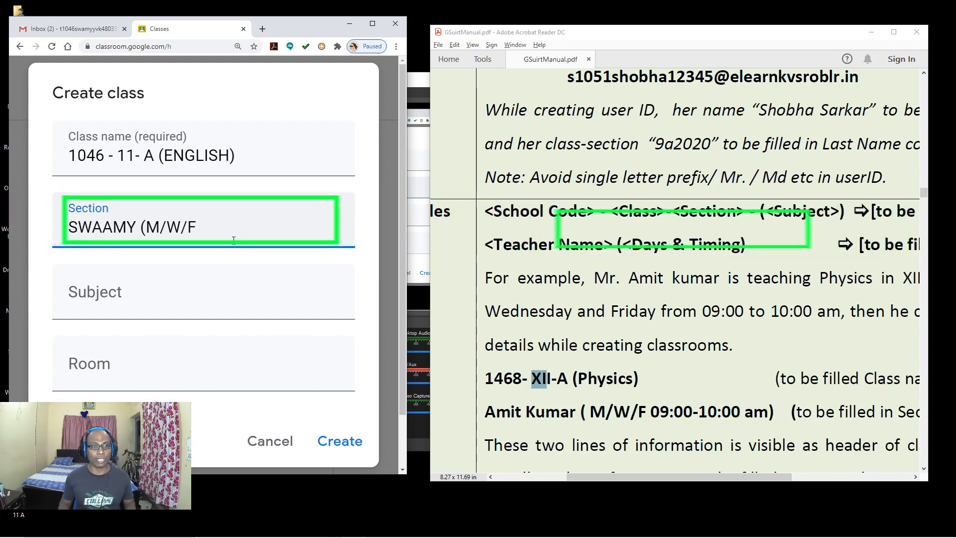
{"action": "type", "text": "12:30 - 1:30"}
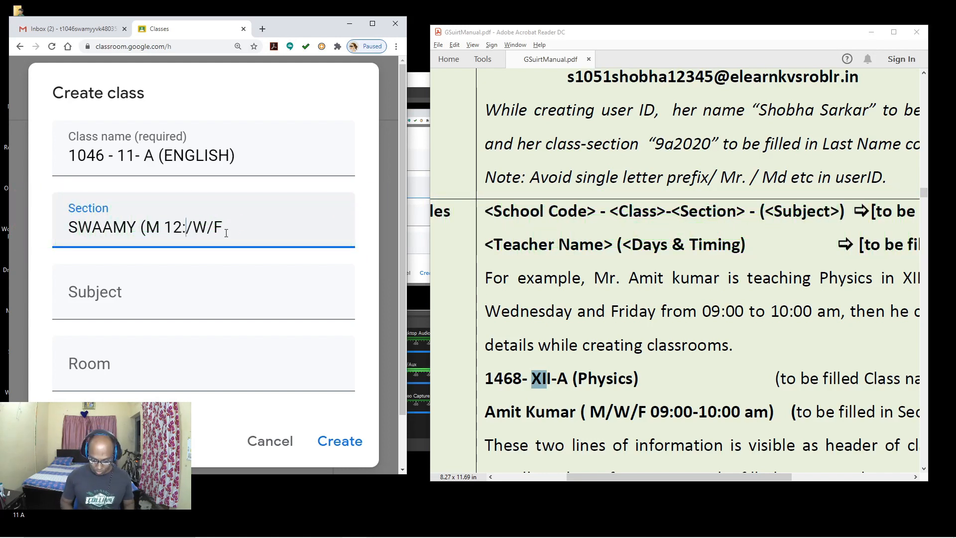
{"action": "key", "text": "Delete"}
{"action": "key", "text": "Delete"}
{"action": "type", "text": "8:30 - 10A"}
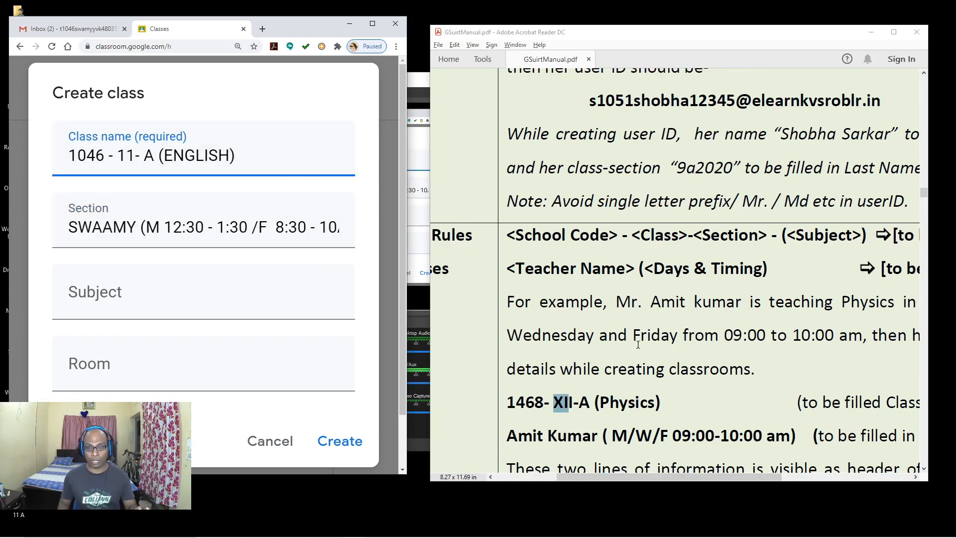
{"action": "scroll", "coordinate": [637, 344], "scroll_direction": "down", "scroll_amount": 2}
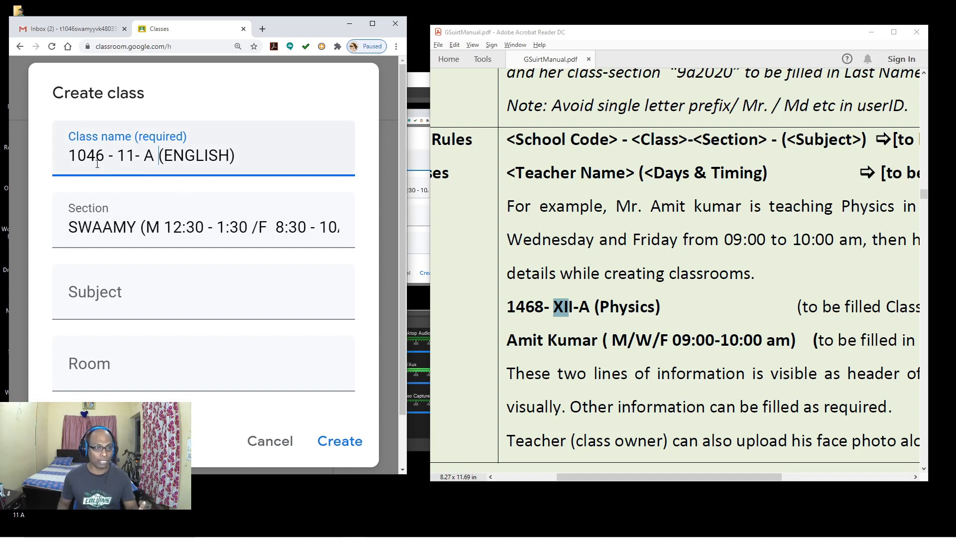
Step: Create the class, maximize and zoom out Chrome, and dismiss the invite-students tip
{"action": "left_click", "coordinate": [337, 443]}
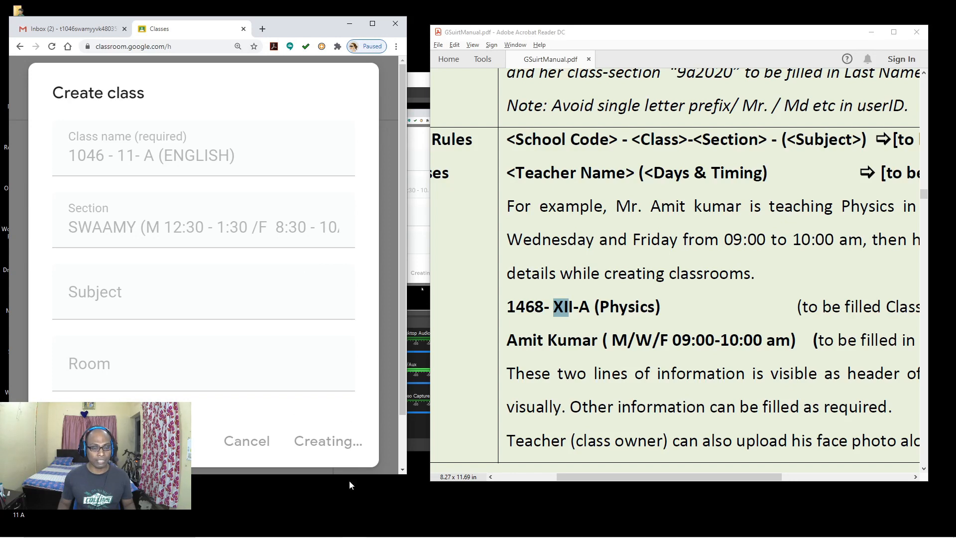
{"action": "left_click", "coordinate": [371, 23]}
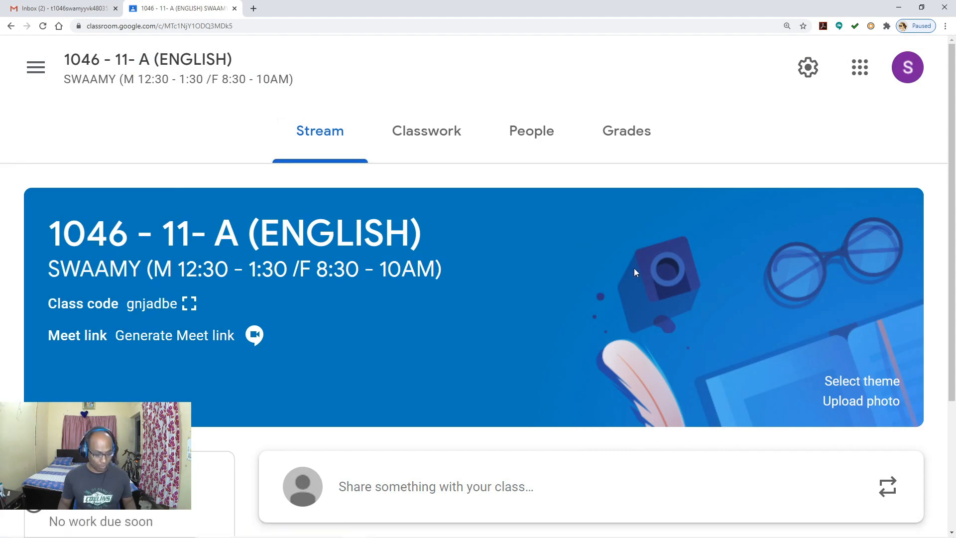
{"action": "key", "text": "ctrl+minus"}
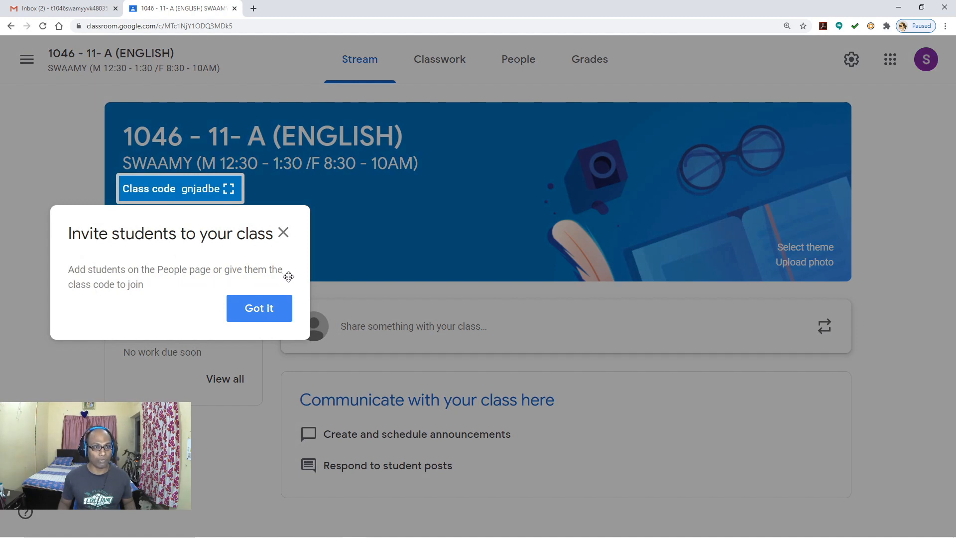
{"action": "left_click", "coordinate": [273, 321]}
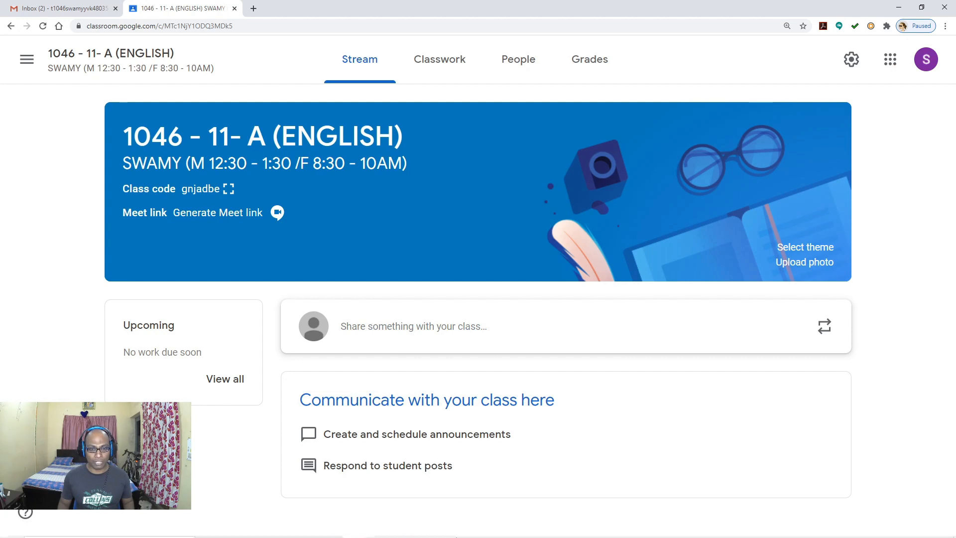
{"action": "left_click", "coordinate": [453, 532]}
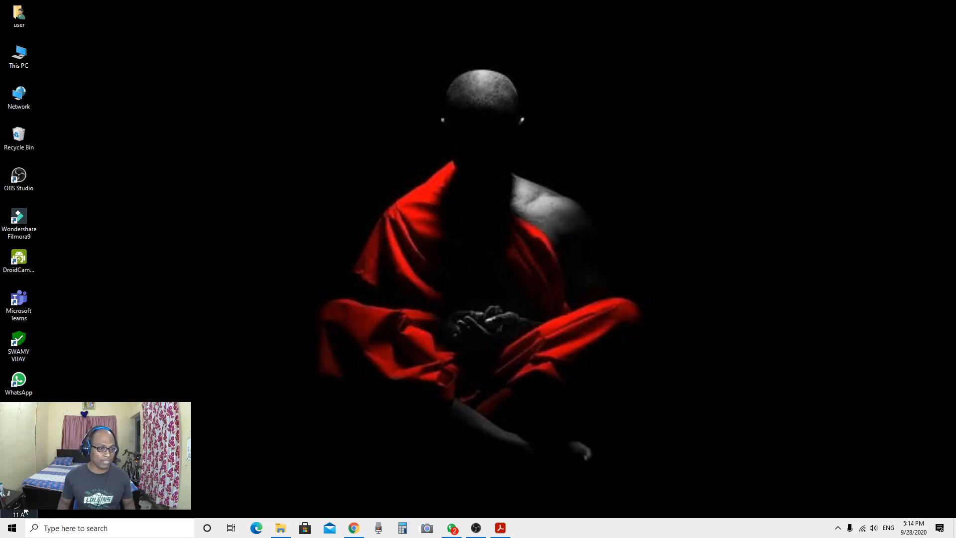
Step: Move the '11 A' CSV file to the desktop's top-left corner beside This PC
{"action": "left_click_drag", "start_coordinate": [25, 511], "coordinate": [100, 103]}
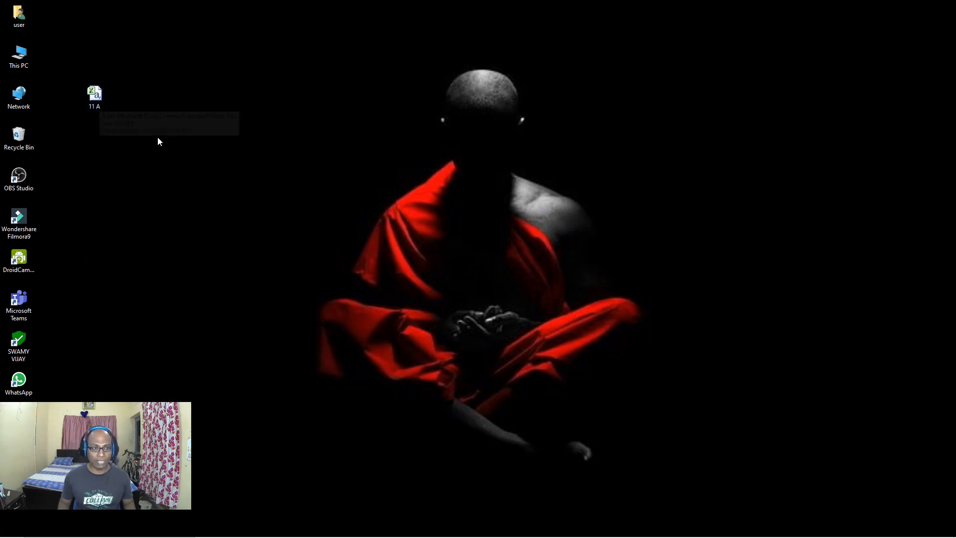
{"action": "left_click_drag", "start_coordinate": [96, 100], "coordinate": [60, 68]}
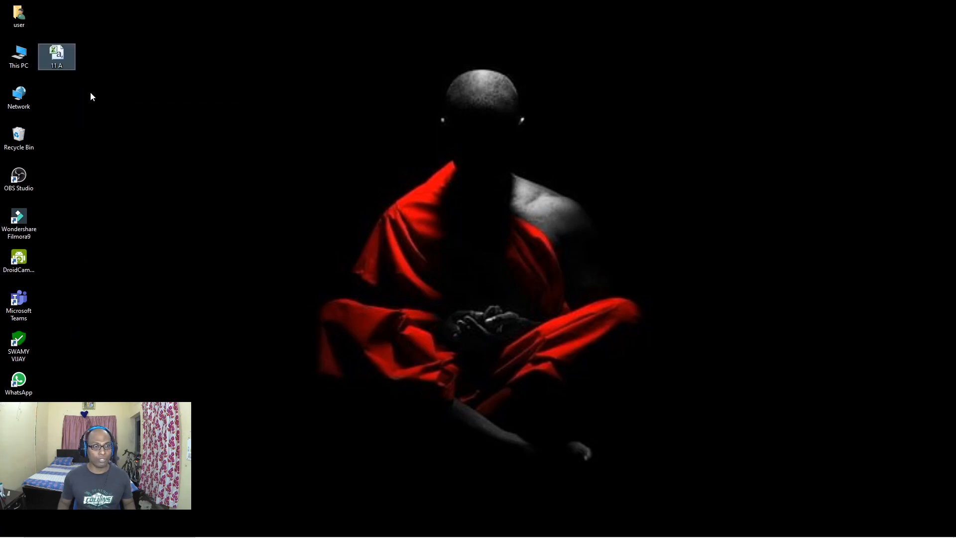
{"action": "left_click", "coordinate": [87, 64]}
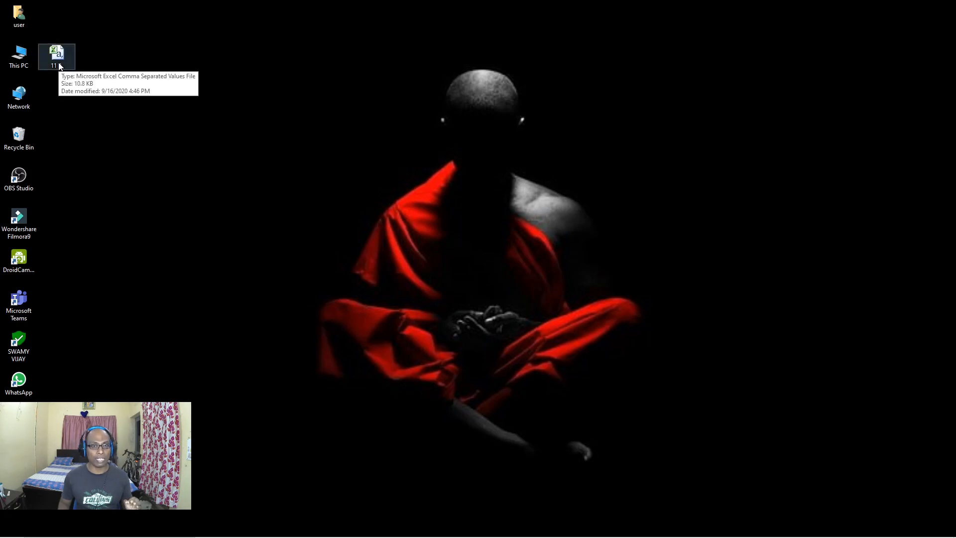
{"action": "mouse_move", "coordinate": [468, 532]}
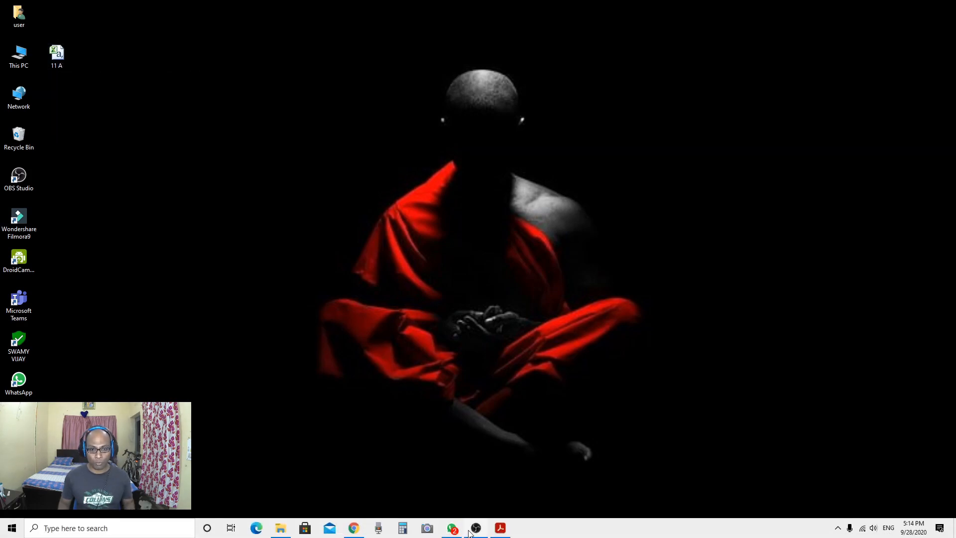
{"action": "left_click", "coordinate": [60, 53]}
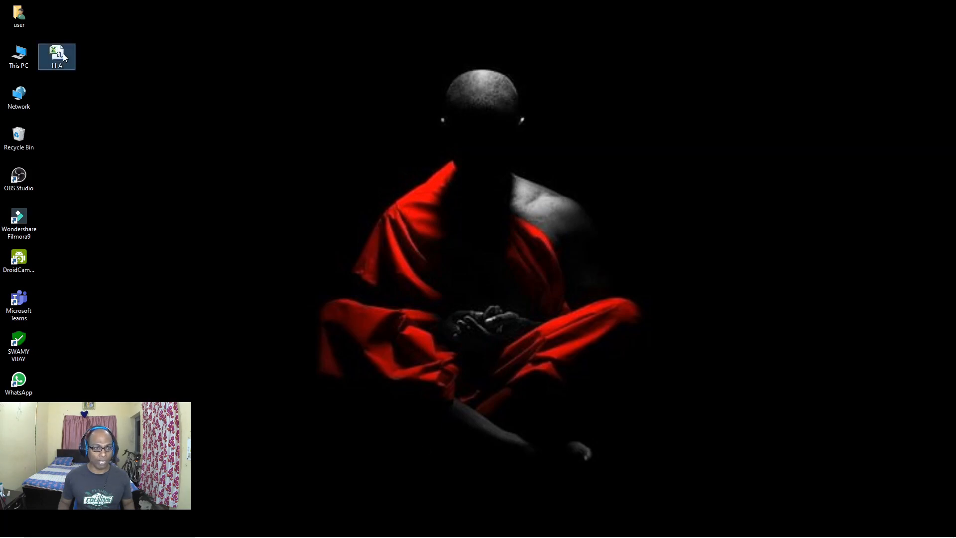
Step: In WhatsApp, search '11 A' and open the Class 11 A Biology group chat
{"action": "left_click", "coordinate": [452, 532]}
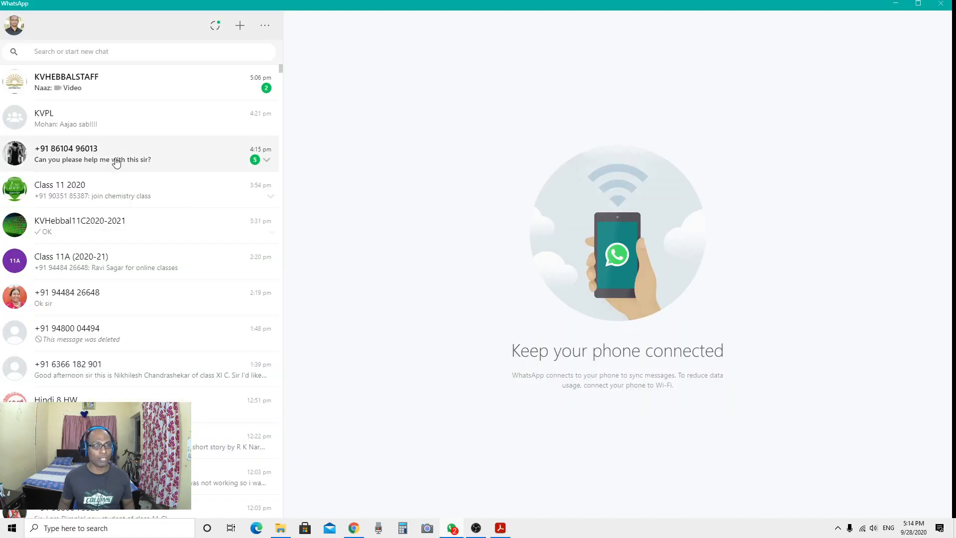
{"action": "left_click", "coordinate": [122, 53]}
{"action": "type", "text": "11"}
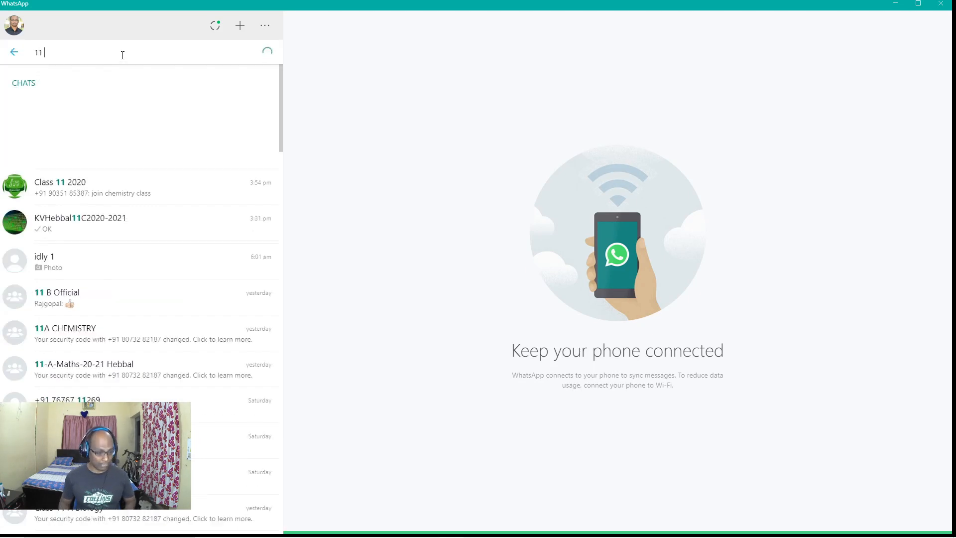
{"action": "type", "text": " A"}
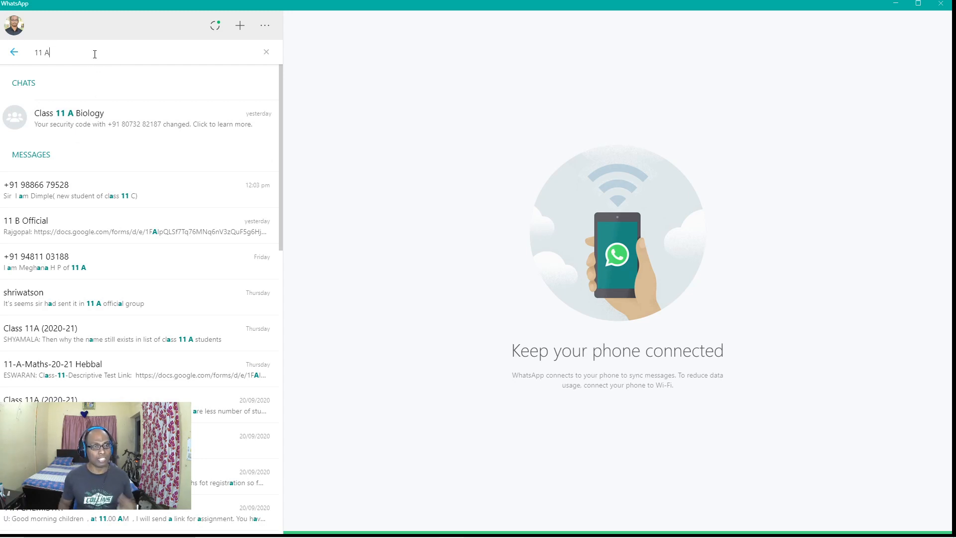
{"action": "left_click", "coordinate": [99, 128]}
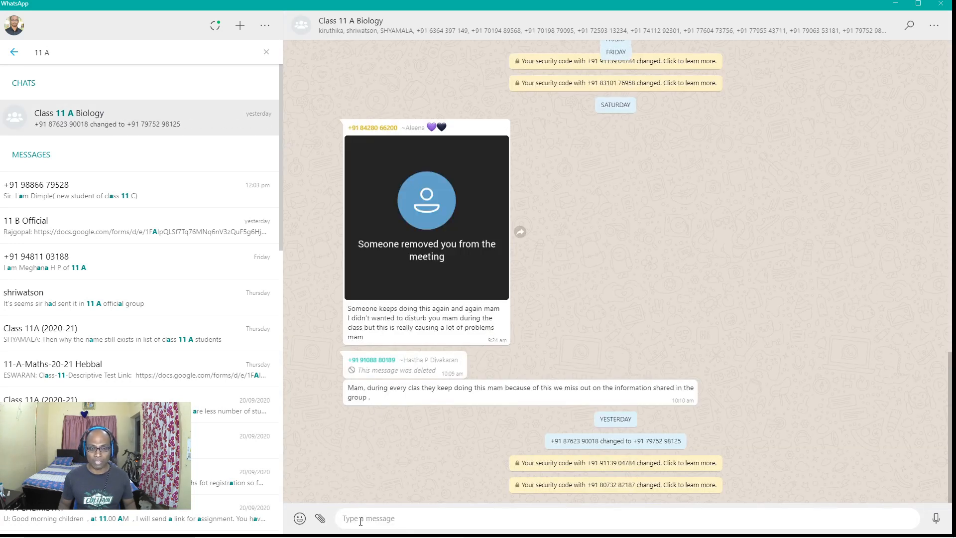
Step: Attach 11 A.csv from the Desktop, then discard it unsent and clear the search
{"action": "left_click", "coordinate": [320, 517]}
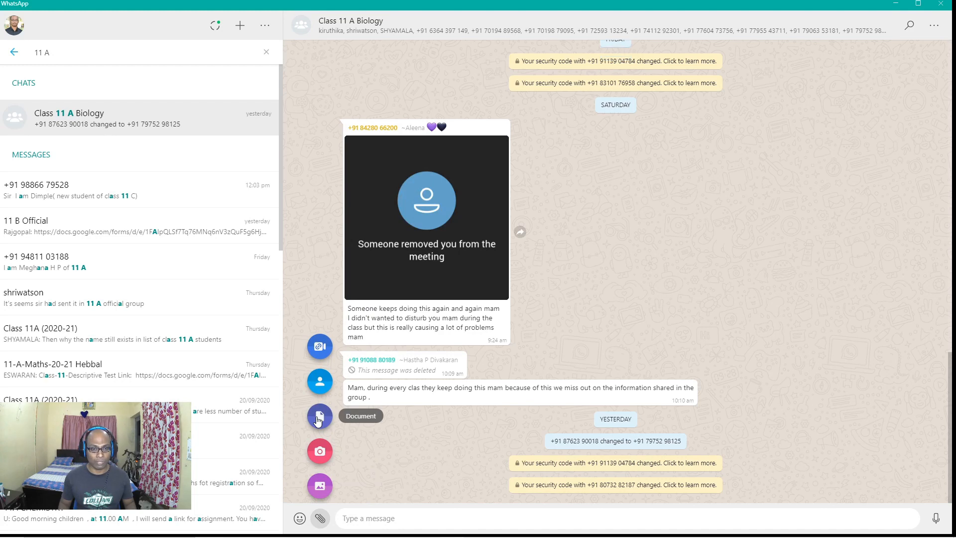
{"action": "left_click", "coordinate": [318, 415]}
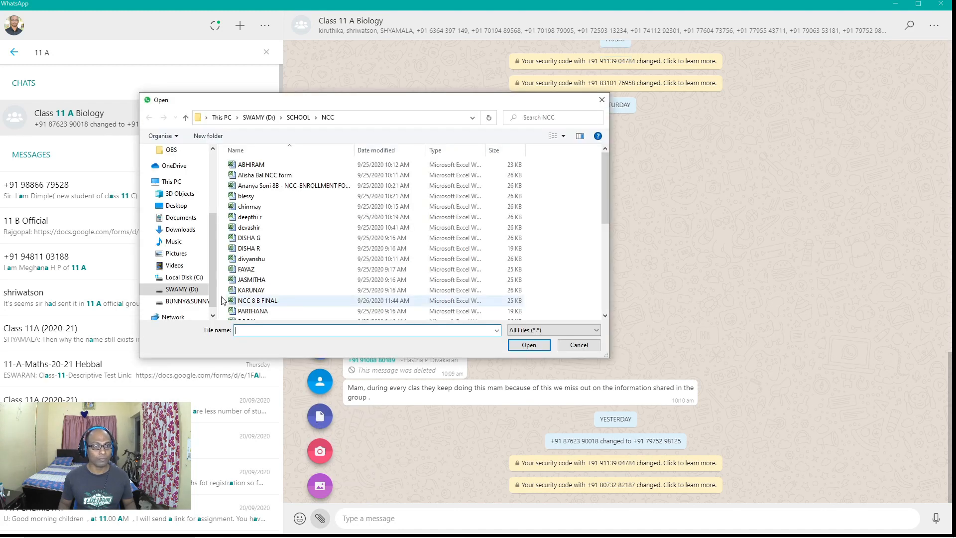
{"action": "left_click", "coordinate": [206, 118]}
{"action": "left_click", "coordinate": [222, 131]}
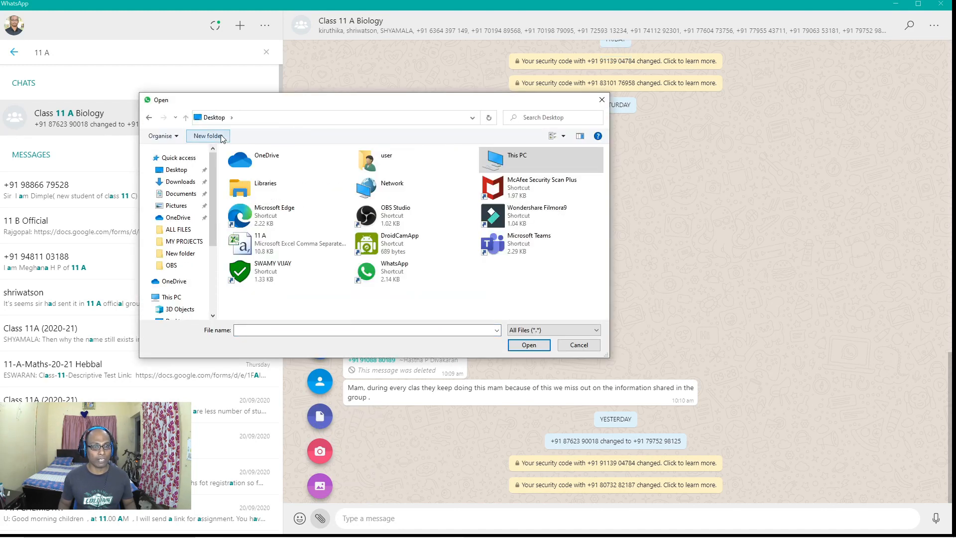
{"action": "left_click", "coordinate": [279, 243]}
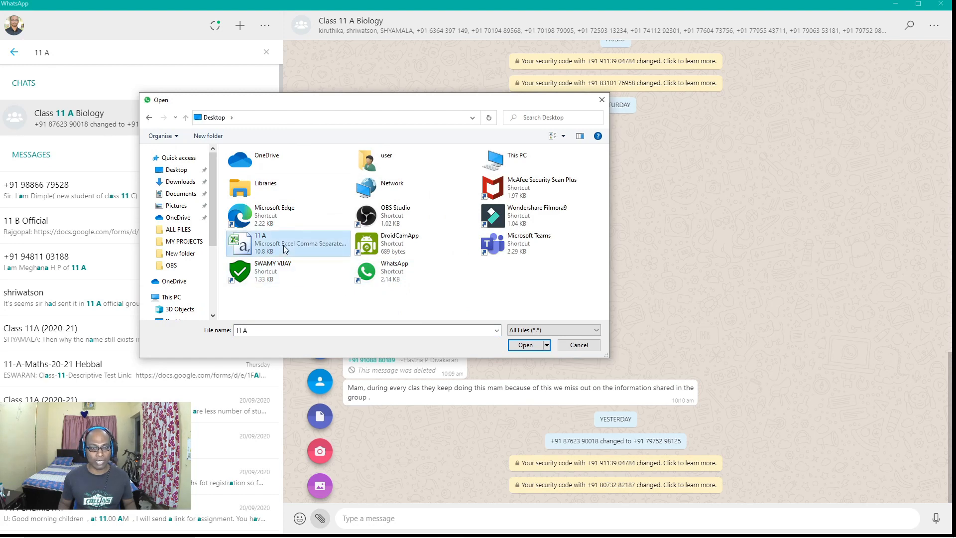
{"action": "left_click", "coordinate": [531, 348]}
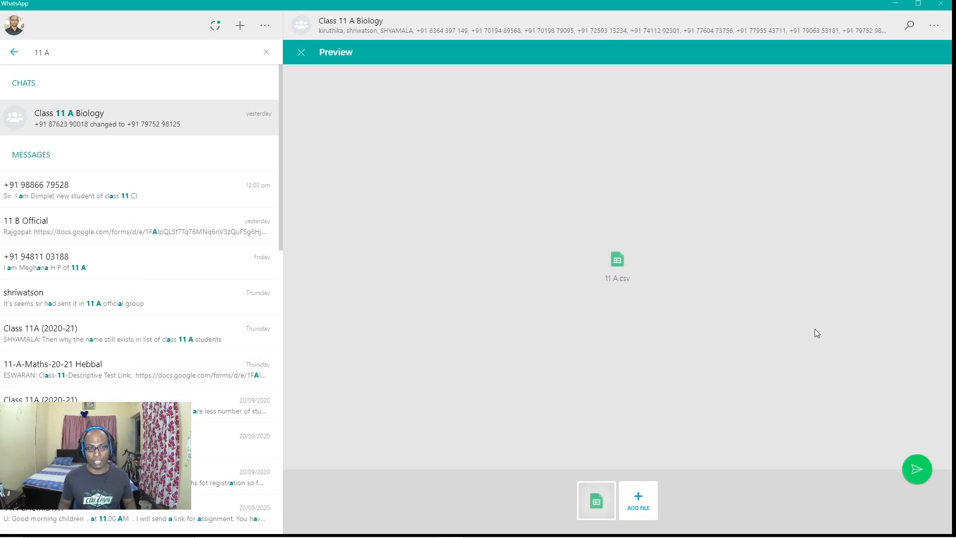
{"action": "left_click", "coordinate": [301, 52]}
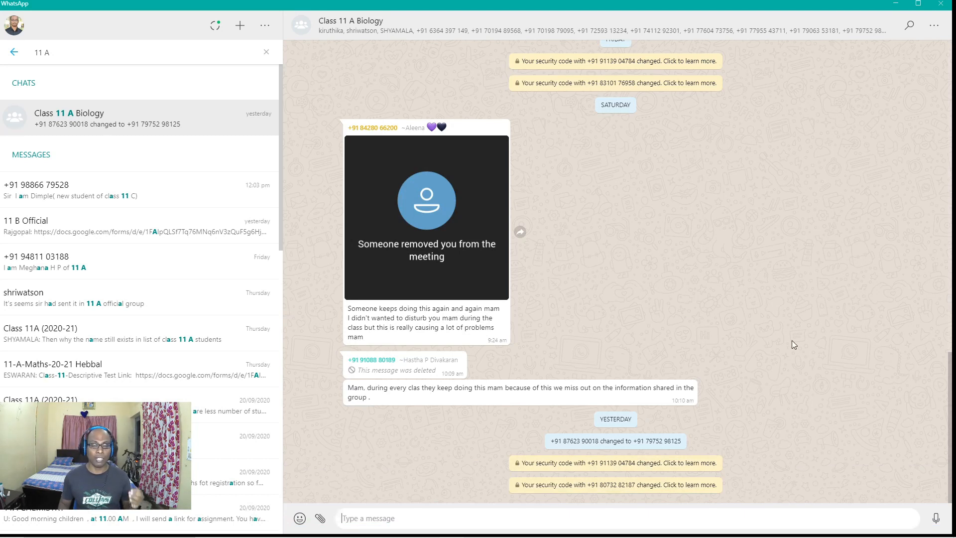
{"action": "left_click", "coordinate": [14, 52]}
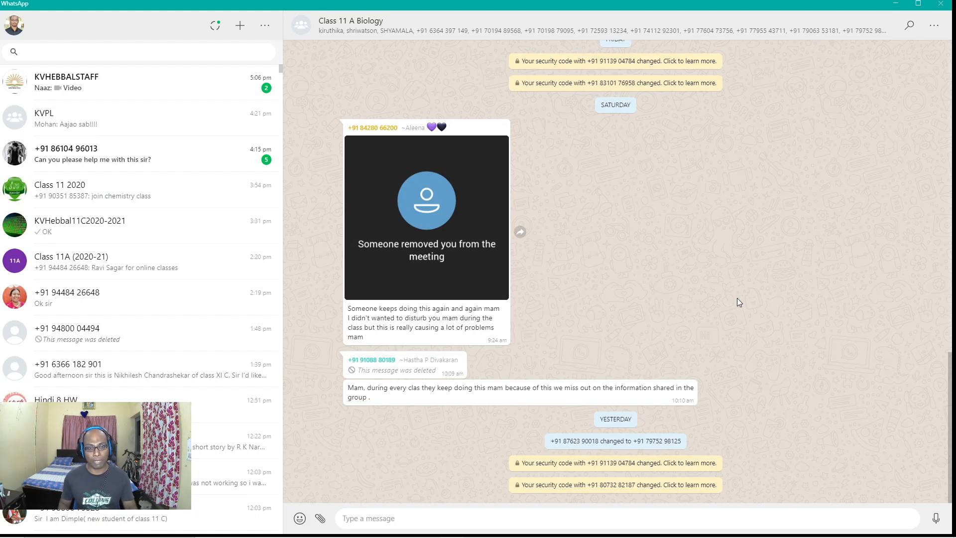
Step: Bring Chrome back, add an empty new tab, and show the English class's code enlarged
{"action": "left_click", "coordinate": [895, 3]}
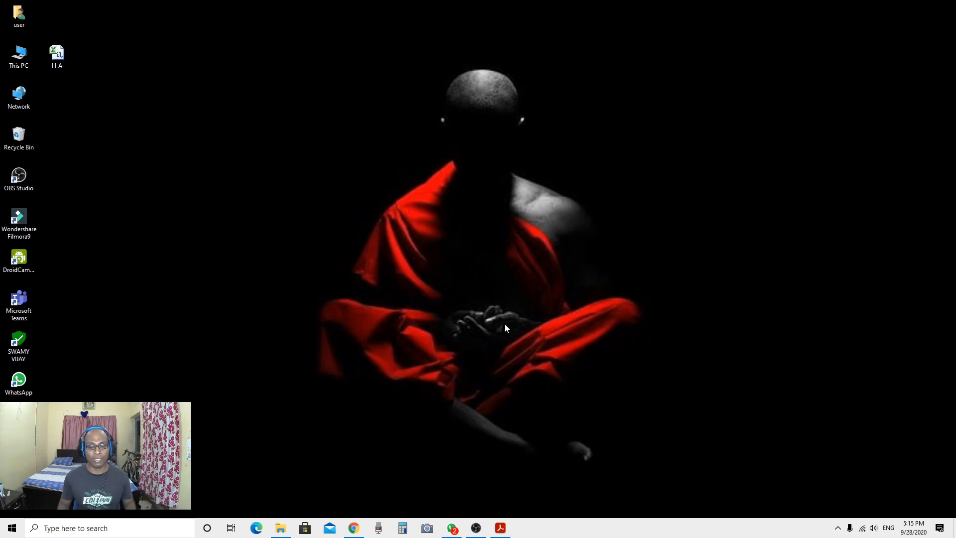
{"action": "left_click", "coordinate": [353, 527]}
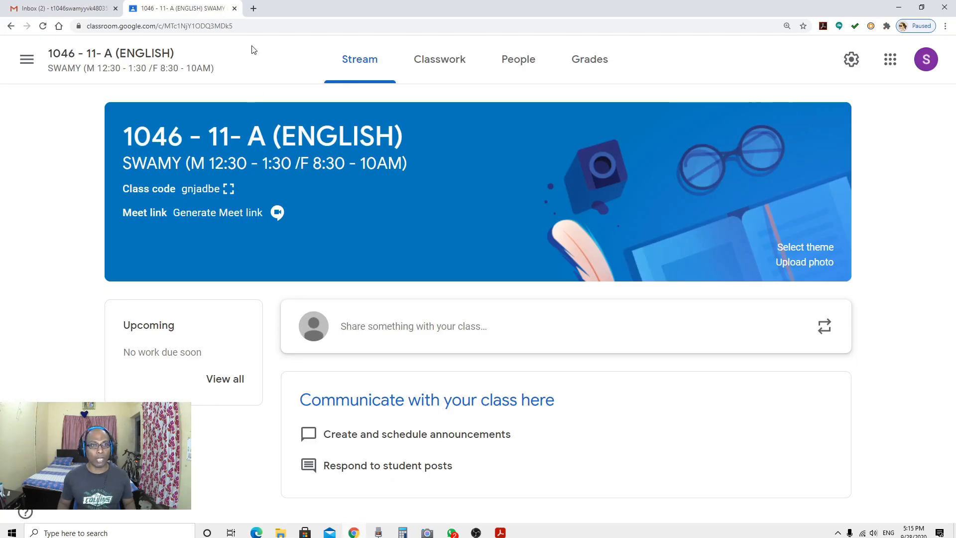
{"action": "left_click", "coordinate": [253, 9]}
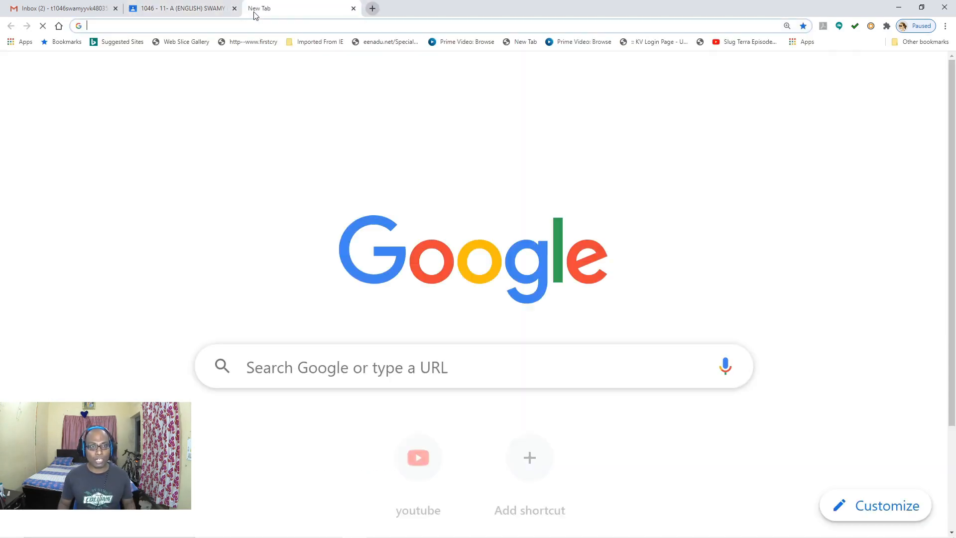
{"action": "left_click", "coordinate": [181, 9]}
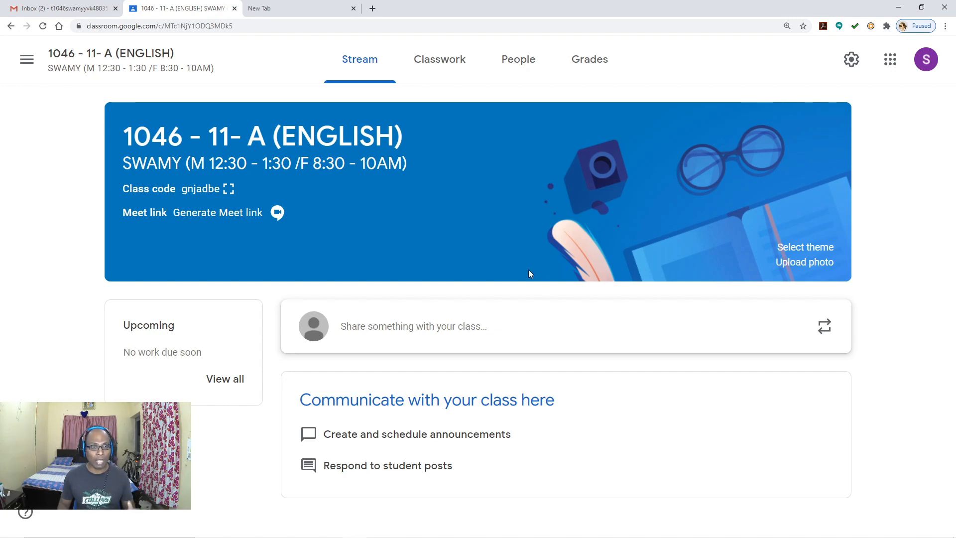
{"action": "left_click", "coordinate": [229, 189]}
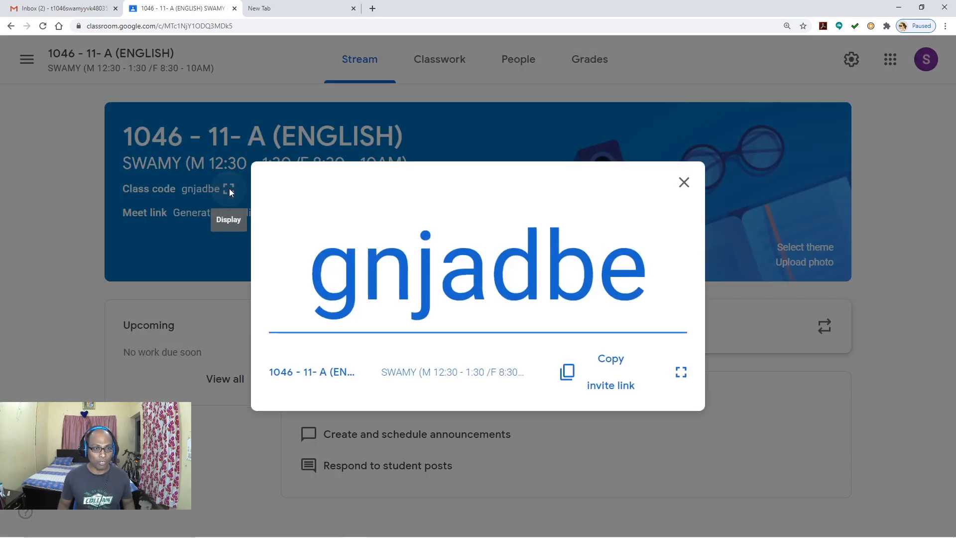
Step: Copy the class invite link and paste it, unsent, into the Class 11 A Biology WhatsApp chat
{"action": "left_click", "coordinate": [615, 378]}
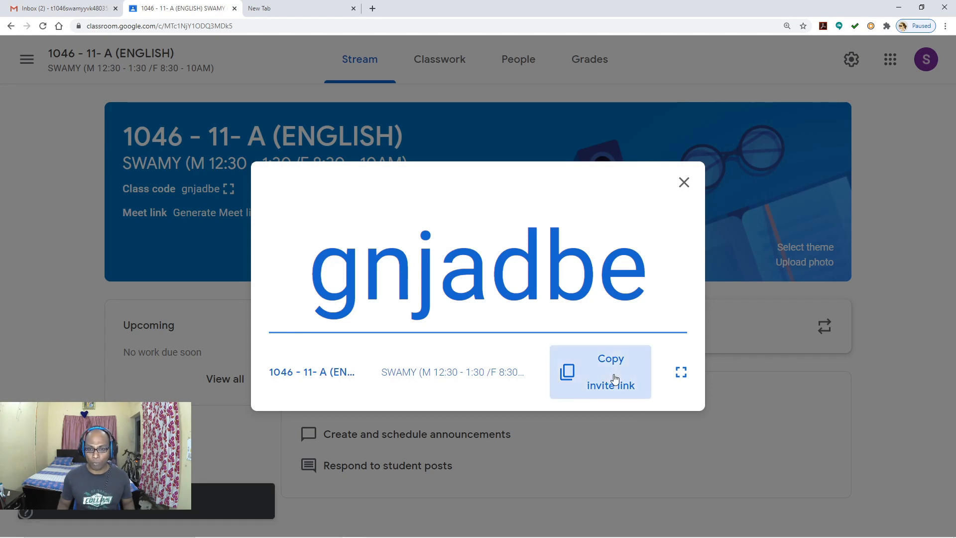
{"action": "left_click", "coordinate": [683, 182]}
{"action": "left_click", "coordinate": [452, 527]}
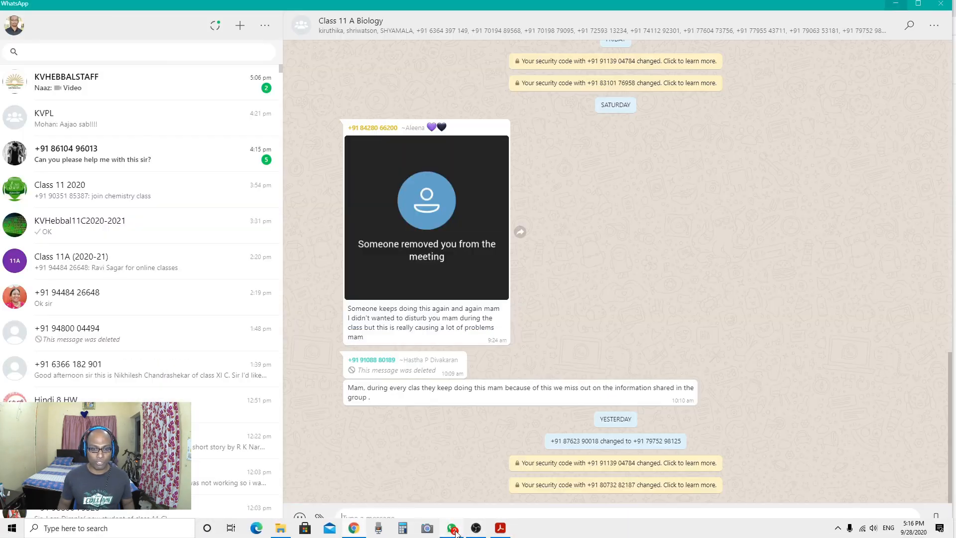
{"action": "left_click", "coordinate": [73, 53]}
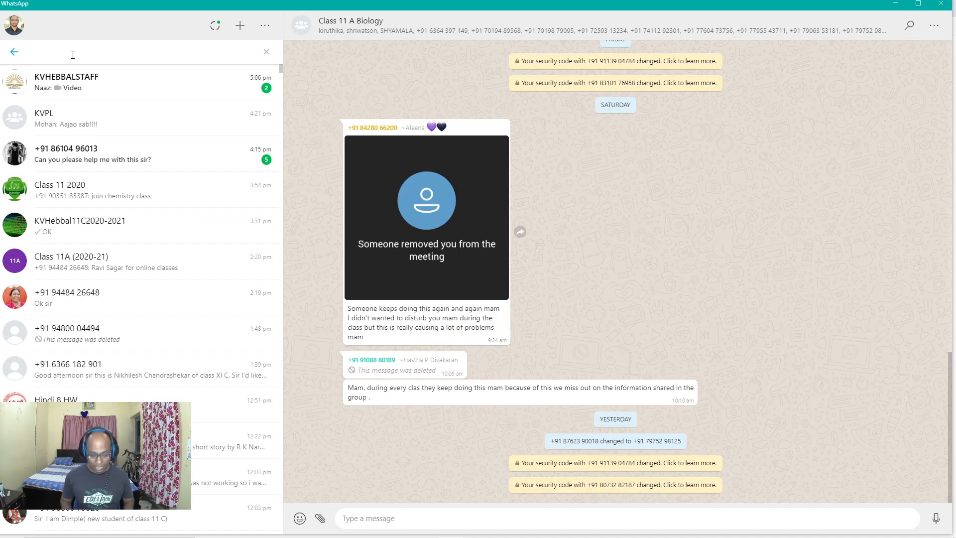
{"action": "type", "text": "11 A"}
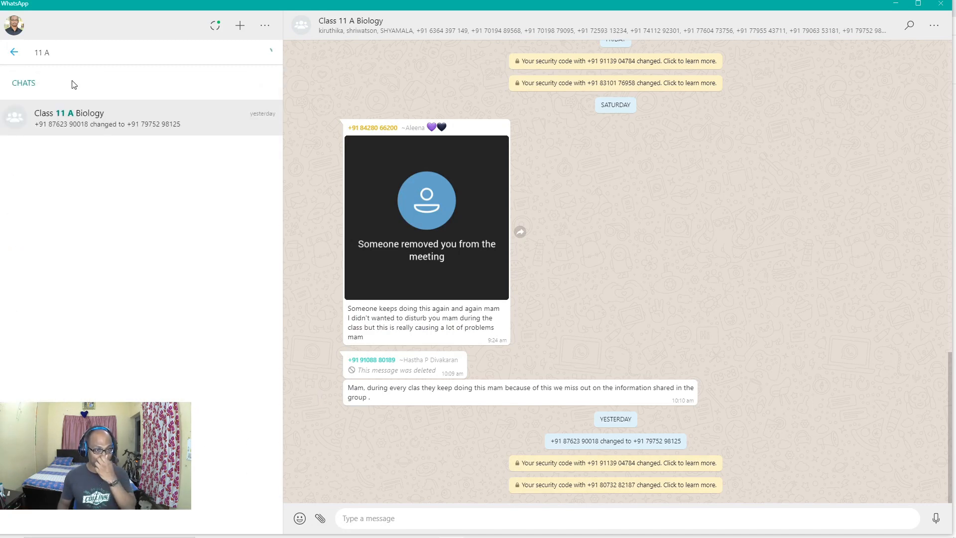
{"action": "left_click", "coordinate": [70, 120]}
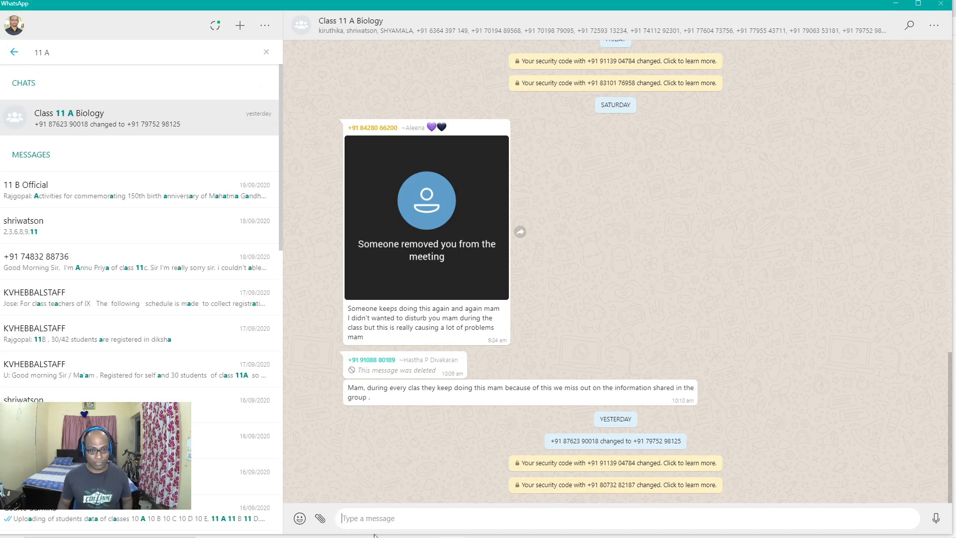
{"action": "key", "text": "ctrl+v"}
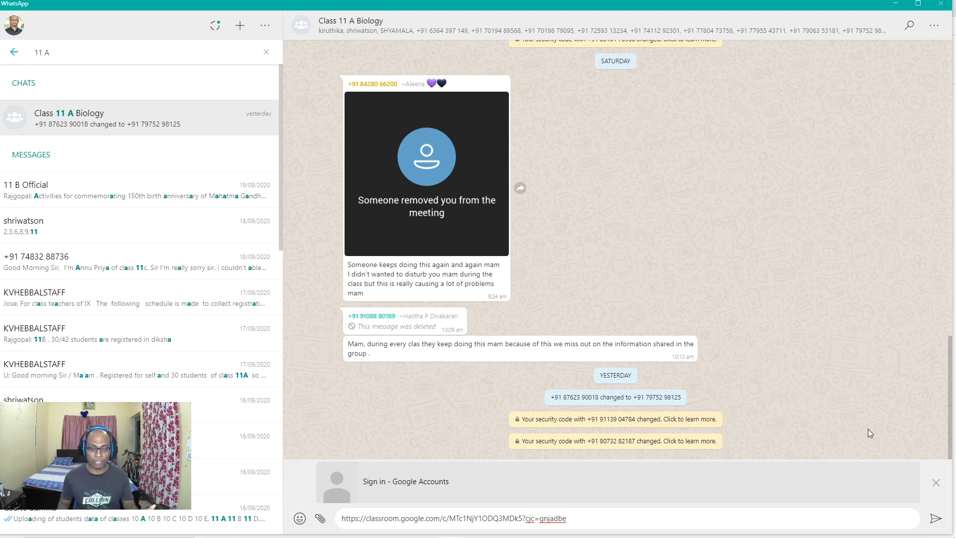
{"action": "key", "text": "alt+Tab"}
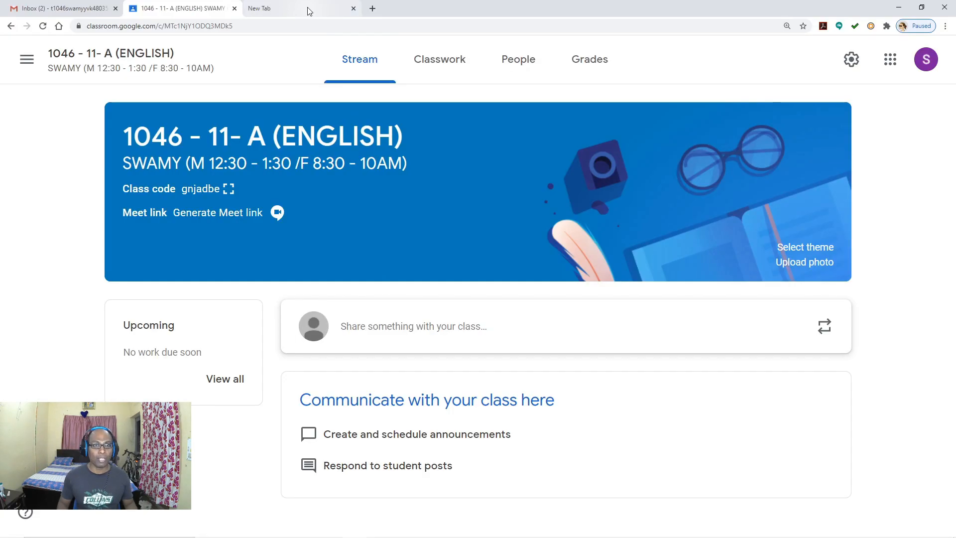
Step: Replace the empty tab with a fresh one, zoom it out, and open Gmail from Google's homepage
{"action": "left_click", "coordinate": [308, 8]}
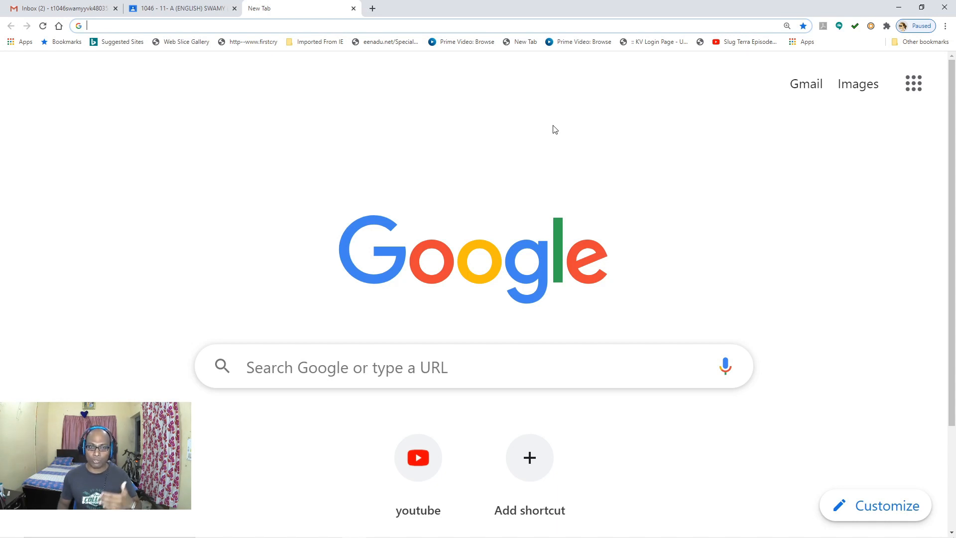
{"action": "left_click", "coordinate": [353, 8]}
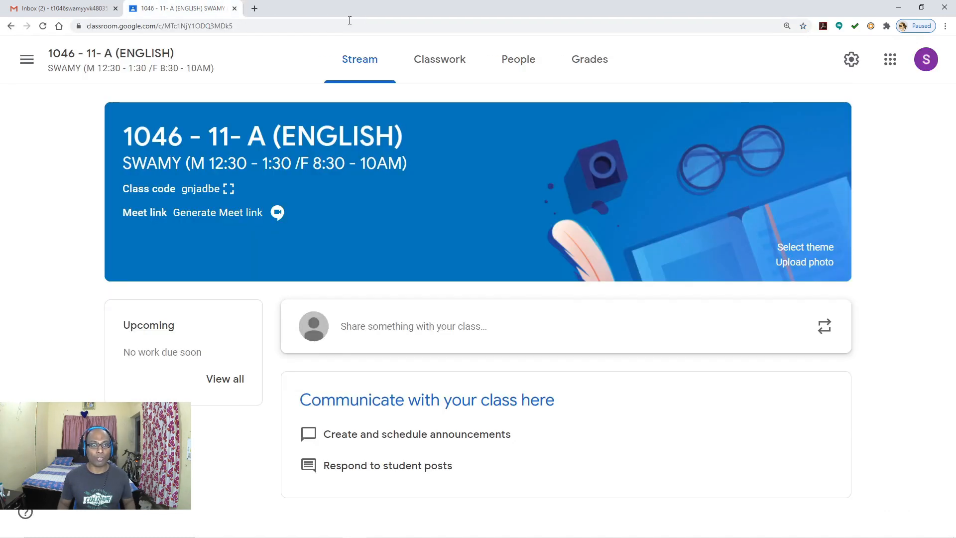
{"action": "left_click", "coordinate": [255, 8]}
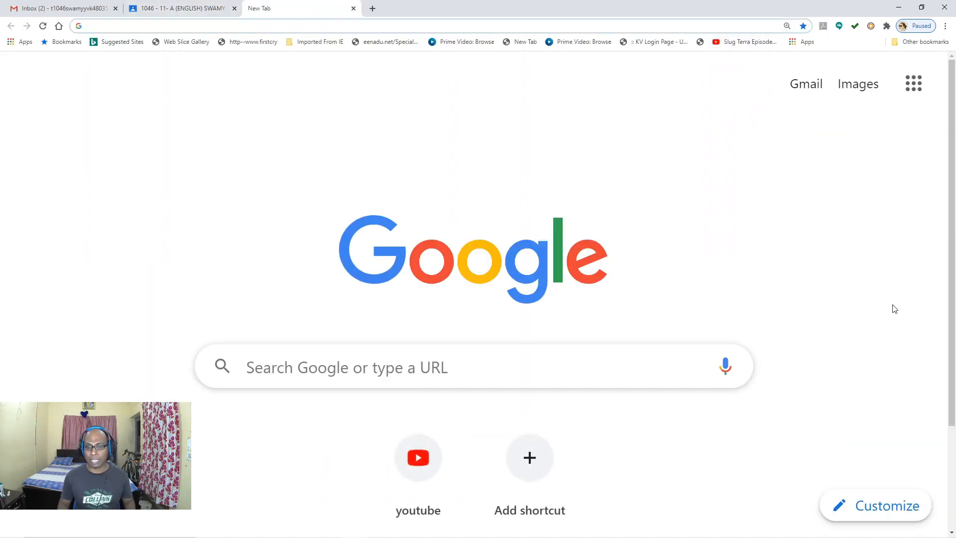
{"action": "key", "text": "ctrl+minus"}
{"action": "key", "text": "ctrl+minus"}
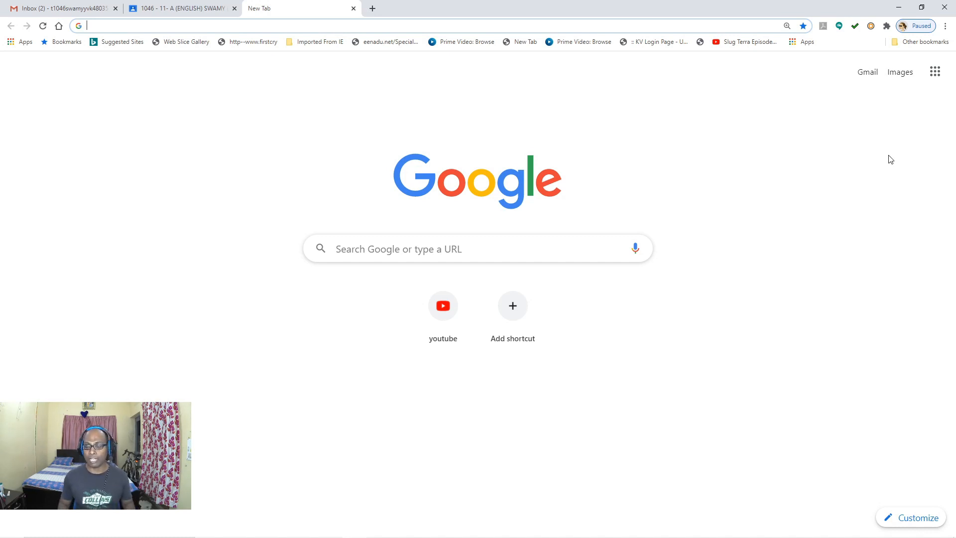
{"action": "left_click", "coordinate": [934, 73]}
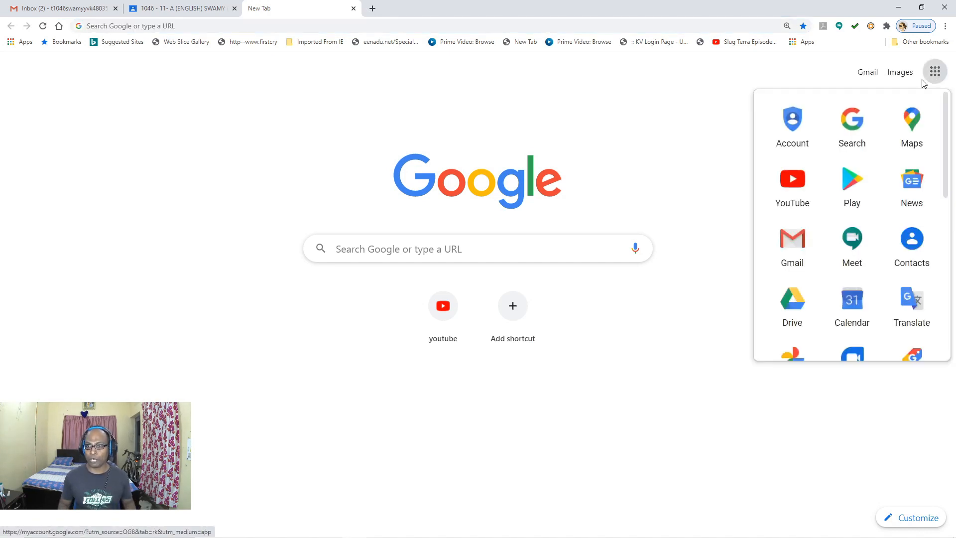
{"action": "left_click", "coordinate": [700, 149]}
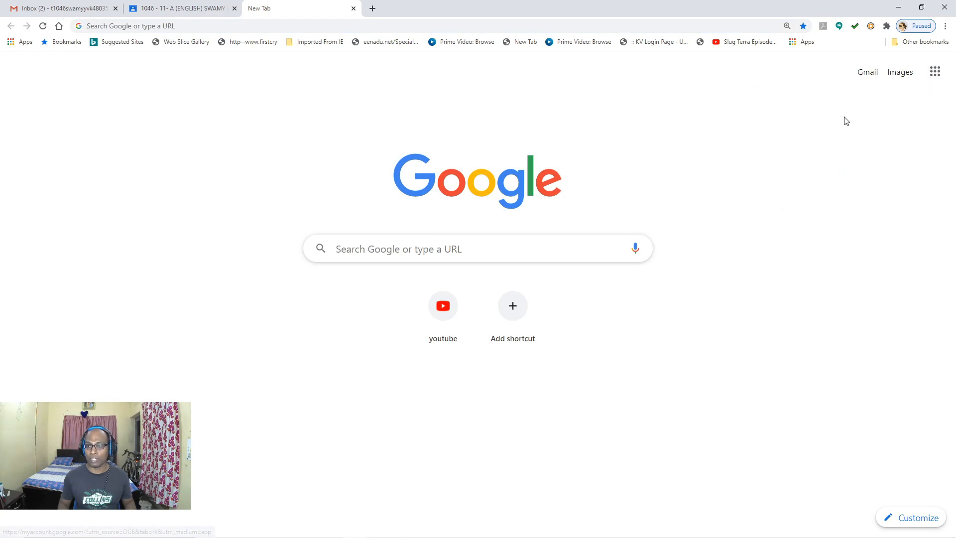
{"action": "left_click", "coordinate": [863, 79]}
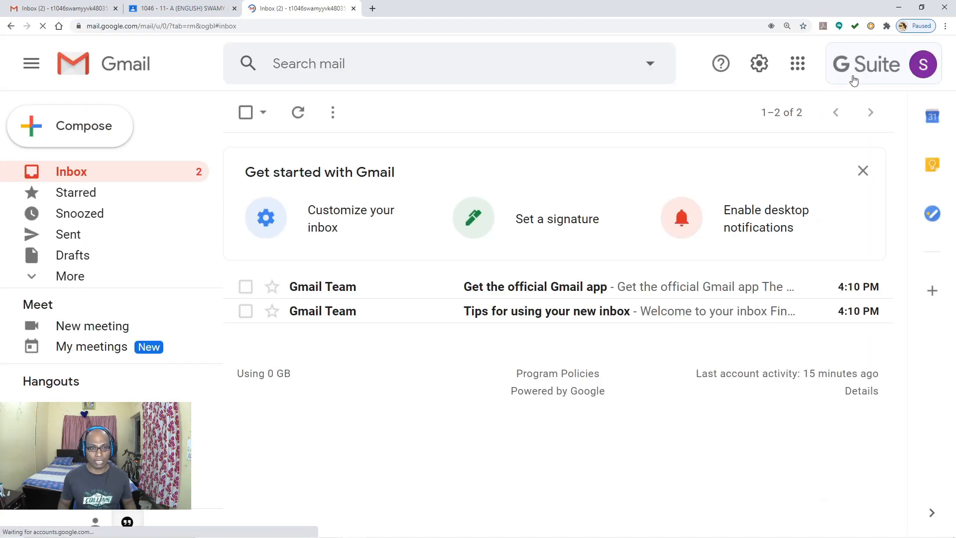
{"action": "key", "text": "ctrl+minus"}
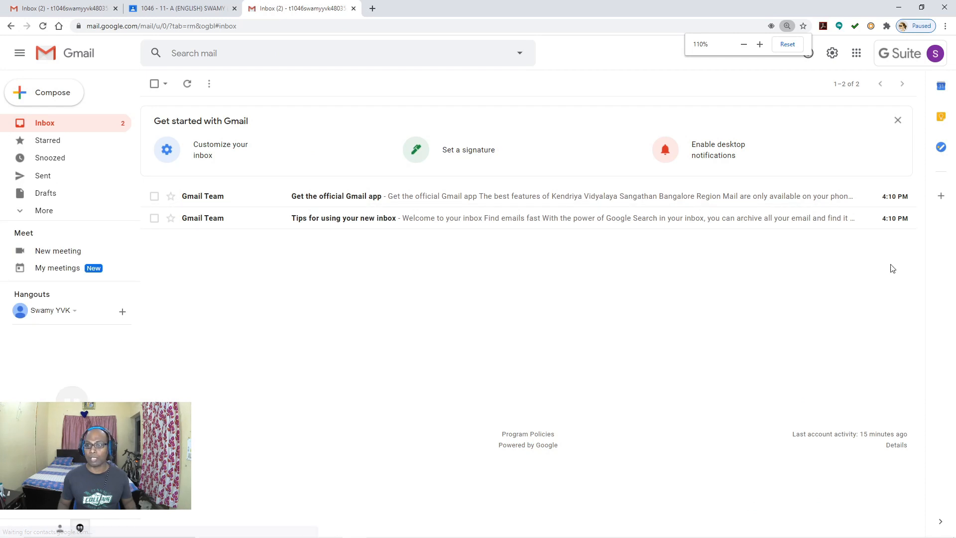
{"action": "left_click", "coordinate": [908, 61]}
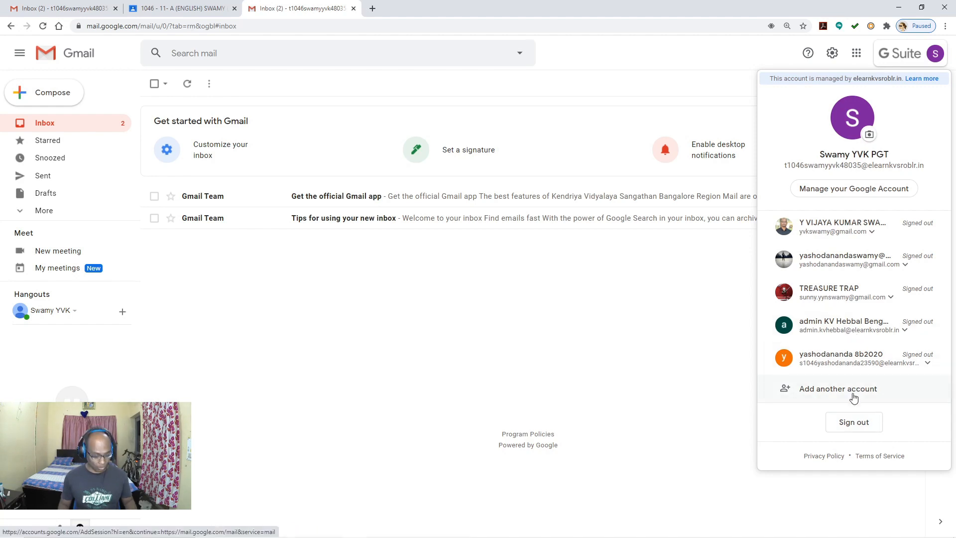
{"action": "key", "text": "ctrl+plus"}
{"action": "key", "text": "ctrl+plus"}
{"action": "key", "text": "ctrl+plus"}
{"action": "scroll", "coordinate": [853, 397], "scroll_direction": "down", "scroll_amount": 3}
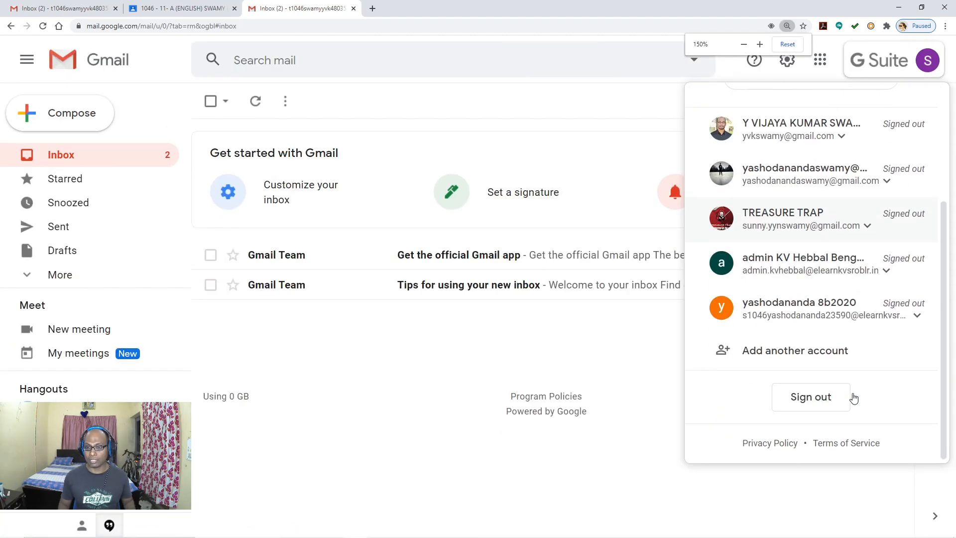
{"action": "left_click", "coordinate": [825, 357]}
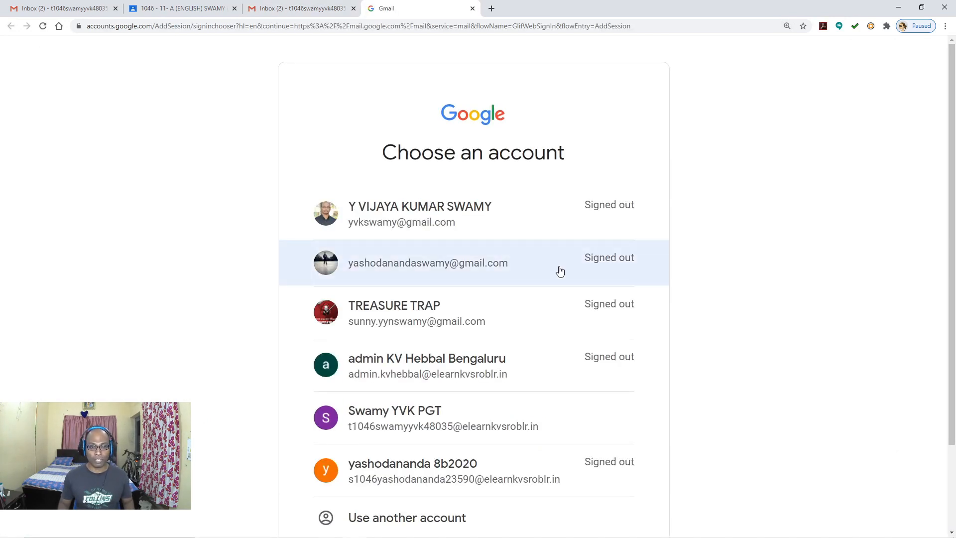
{"action": "scroll", "coordinate": [559, 271], "scroll_direction": "down", "scroll_amount": 2}
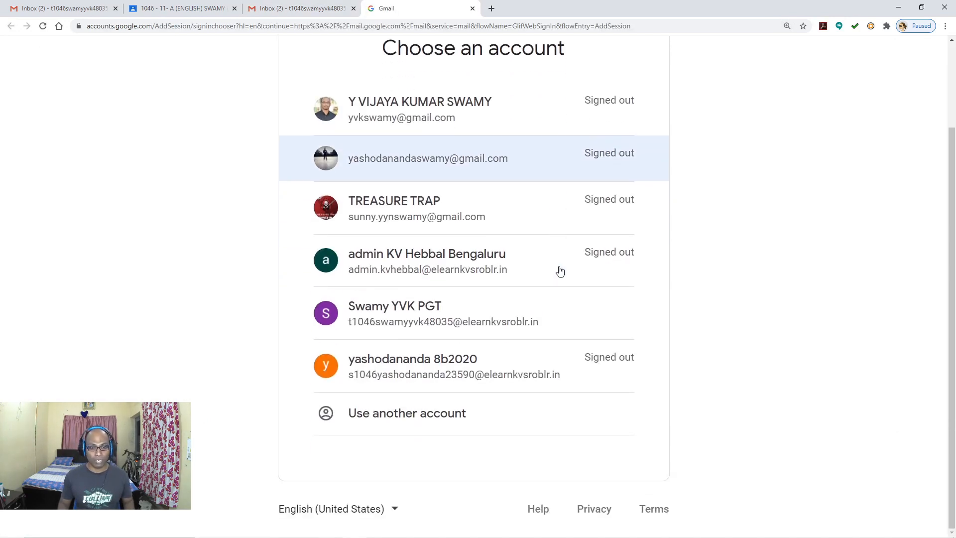
{"action": "left_click", "coordinate": [390, 421]}
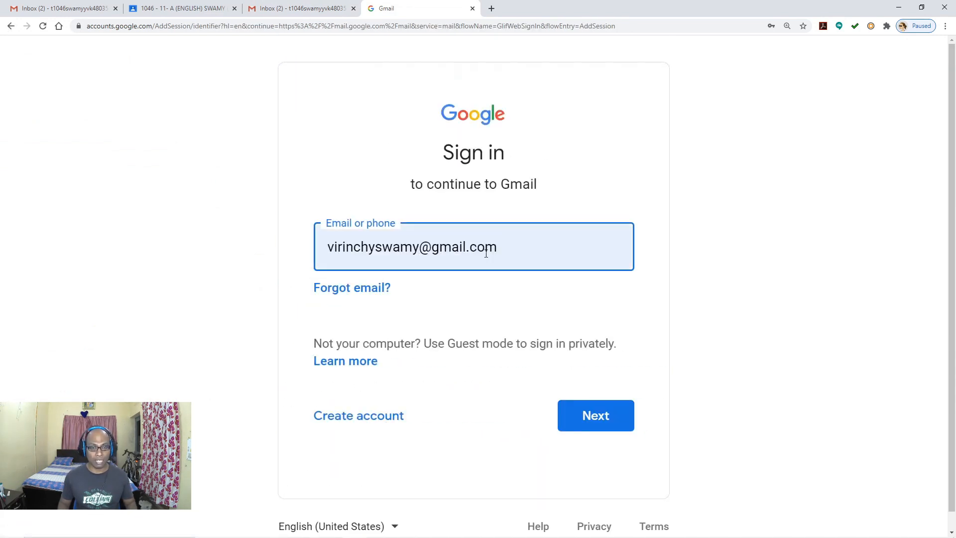
Step: Replace the prefilled address with the student's school e-mail and submit it
{"action": "left_click_drag", "start_coordinate": [501, 249], "coordinate": [208, 238]}
{"action": "key", "text": "BackSpace"}
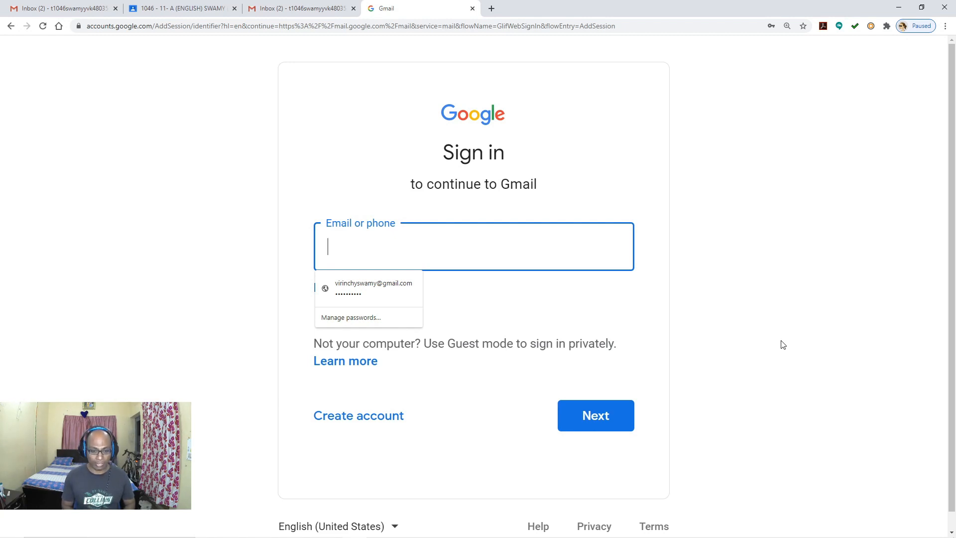
{"action": "type", "text": "S"}
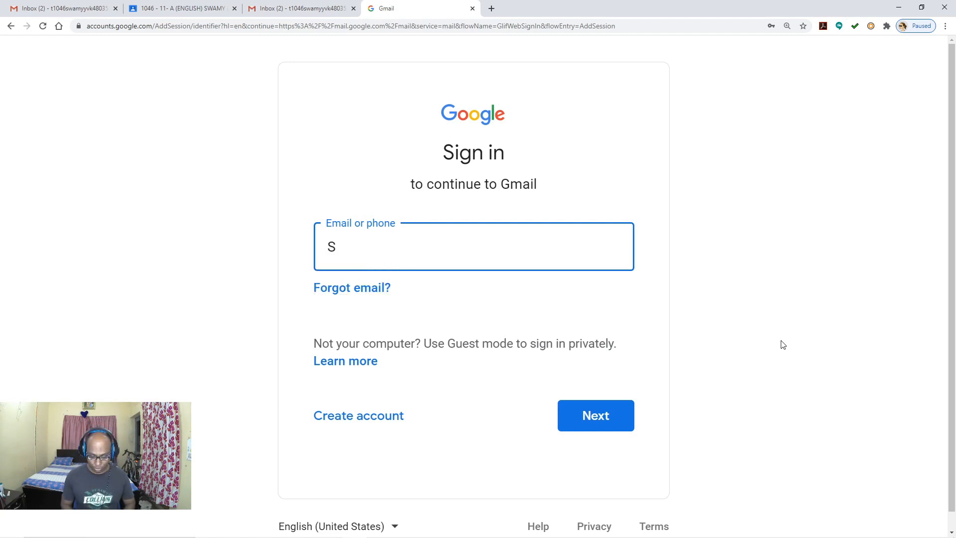
{"action": "key", "text": "BackSpace"}
{"action": "type", "text": "S"}
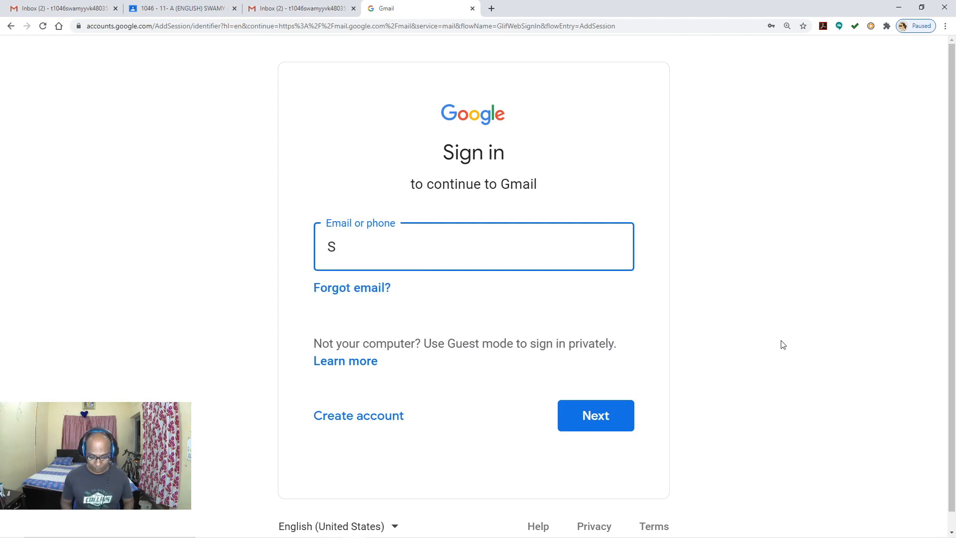
{"action": "key", "text": "BackSpace"}
{"action": "key", "text": "Caps_Lock"}
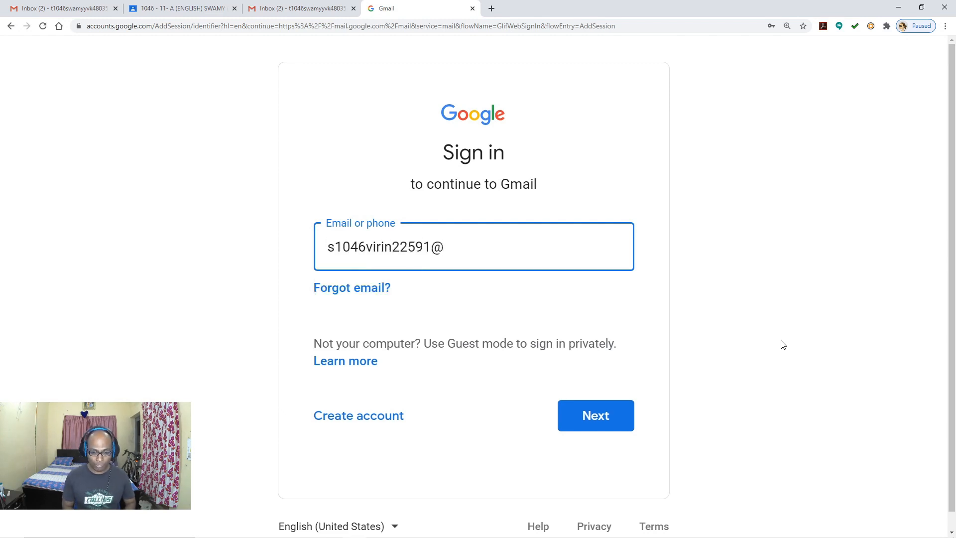
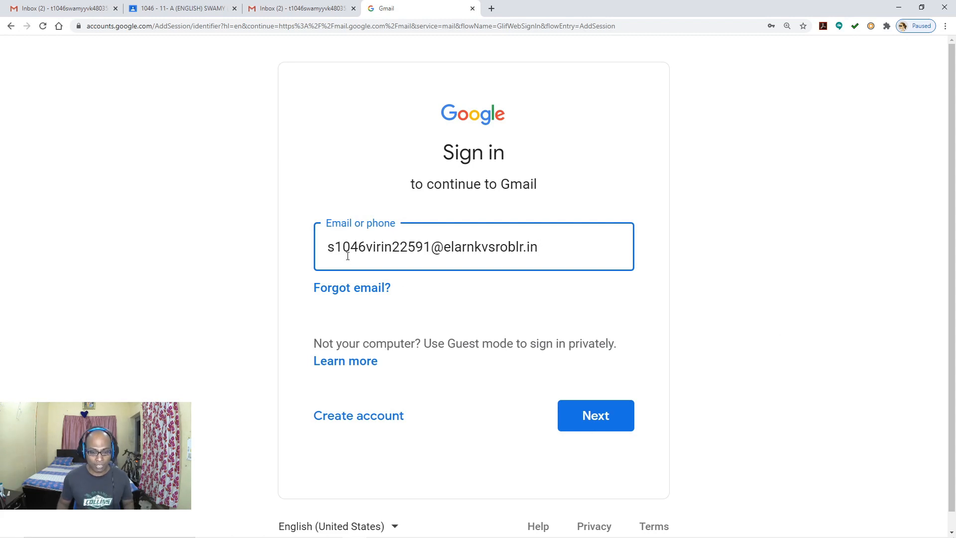
{"action": "left_click", "coordinate": [597, 425]}
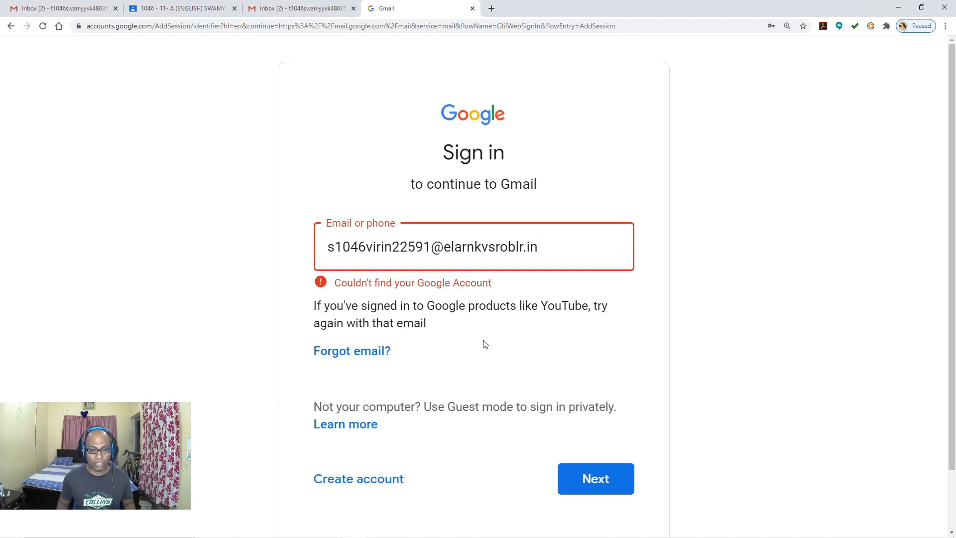
Step: Close the failed sign-in tab, open Gmail in a new tab, and sign out of the teacher account
{"action": "left_click", "coordinate": [473, 9]}
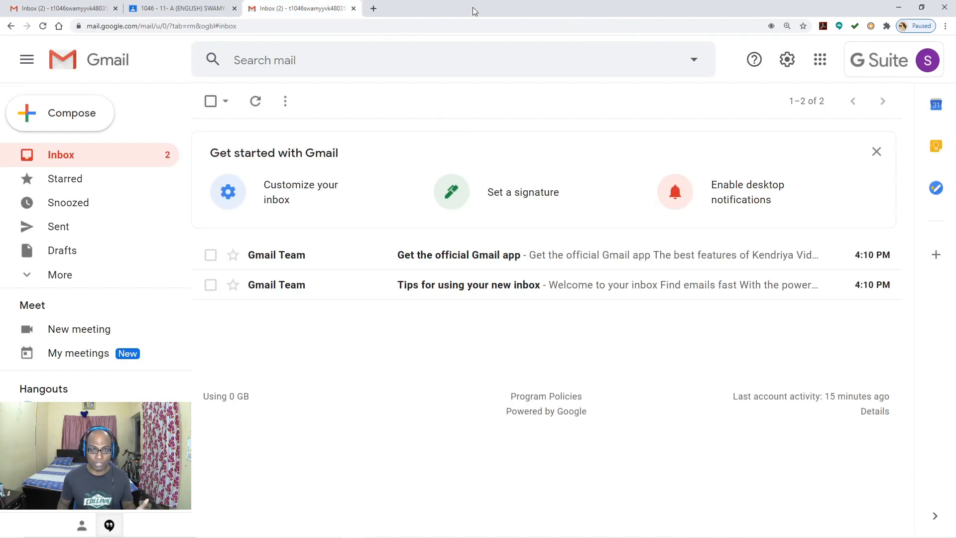
{"action": "left_click", "coordinate": [375, 10]}
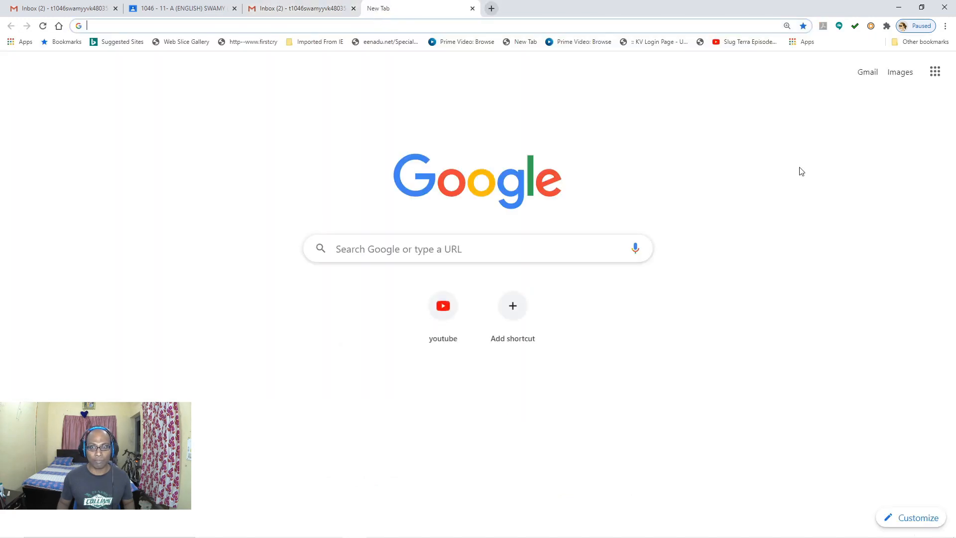
{"action": "left_click", "coordinate": [929, 74]}
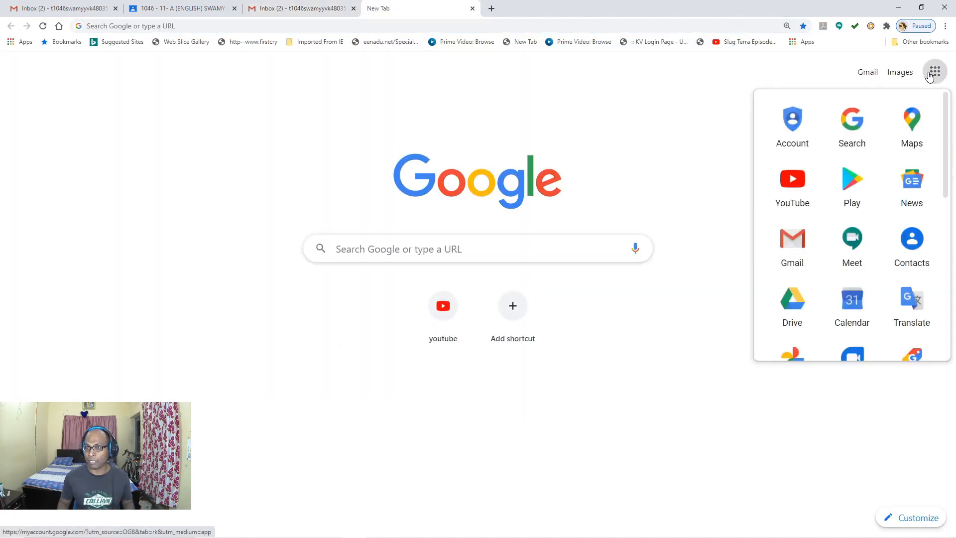
{"action": "left_click", "coordinate": [743, 104]}
{"action": "left_click", "coordinate": [870, 73]}
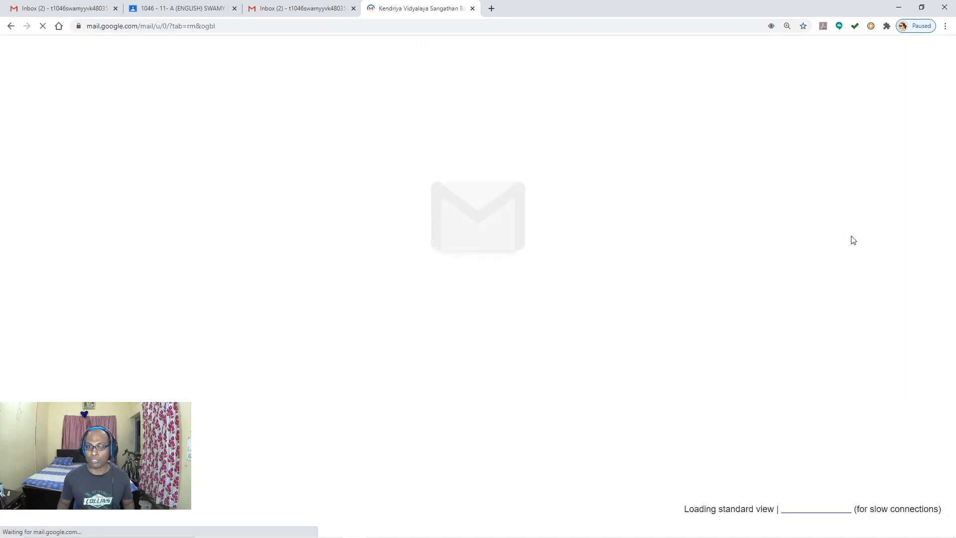
{"action": "left_click", "coordinate": [926, 60]}
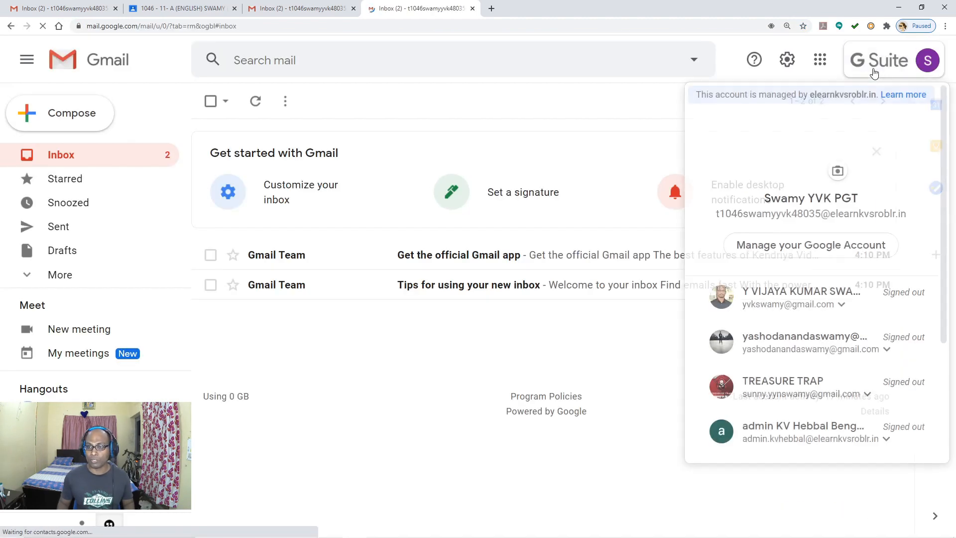
{"action": "scroll", "coordinate": [836, 319], "scroll_direction": "down", "scroll_amount": 3}
{"action": "left_click", "coordinate": [830, 394]}
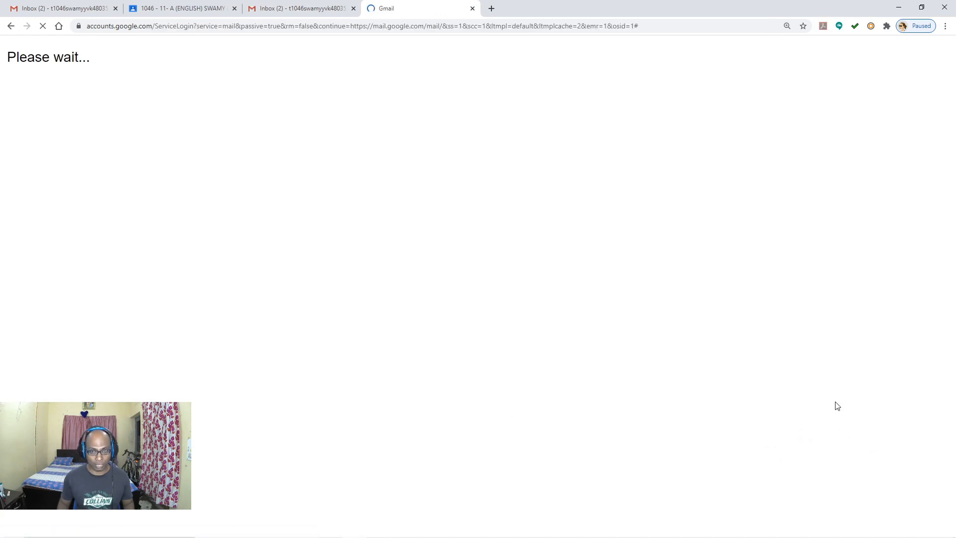
Step: Open Gmail again in a fresh tab to reach the signed-out account chooser
{"action": "left_click", "coordinate": [472, 8]}
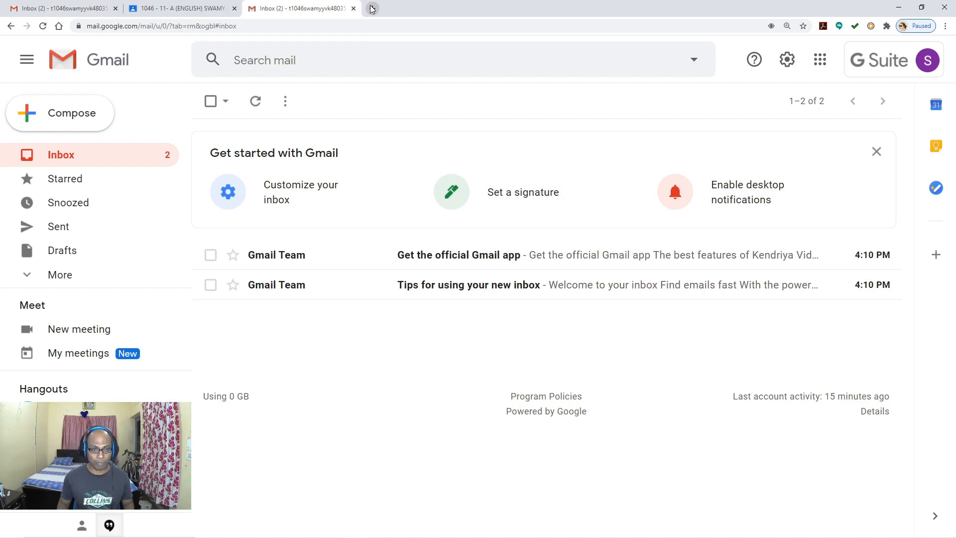
{"action": "left_click", "coordinate": [370, 8]}
{"action": "left_click", "coordinate": [867, 73]}
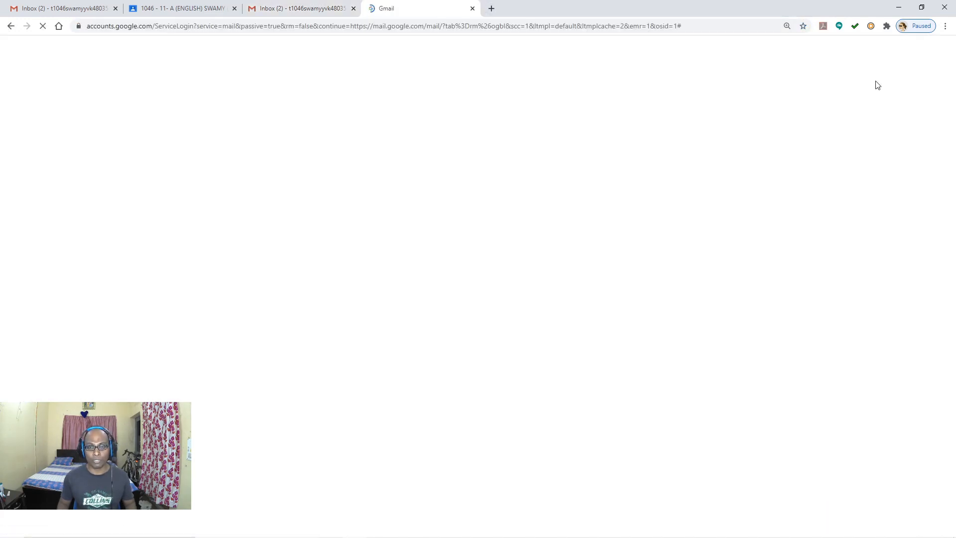
{"action": "scroll", "coordinate": [593, 334], "scroll_direction": "down", "scroll_amount": 3}
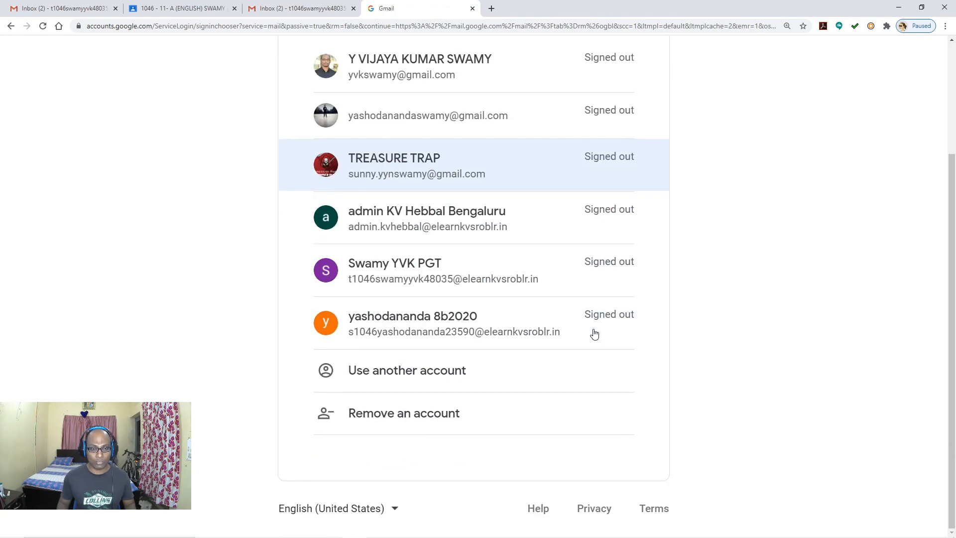
Step: Use another account and submit the student's correct school e-mail address
{"action": "left_click", "coordinate": [432, 381]}
{"action": "left_click", "coordinate": [480, 259]}
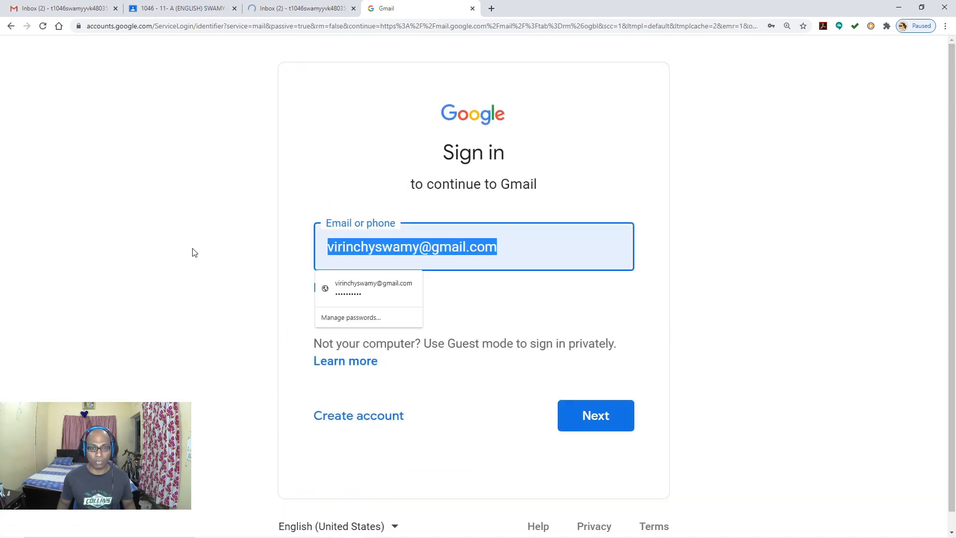
{"action": "key", "text": "BackSpace"}
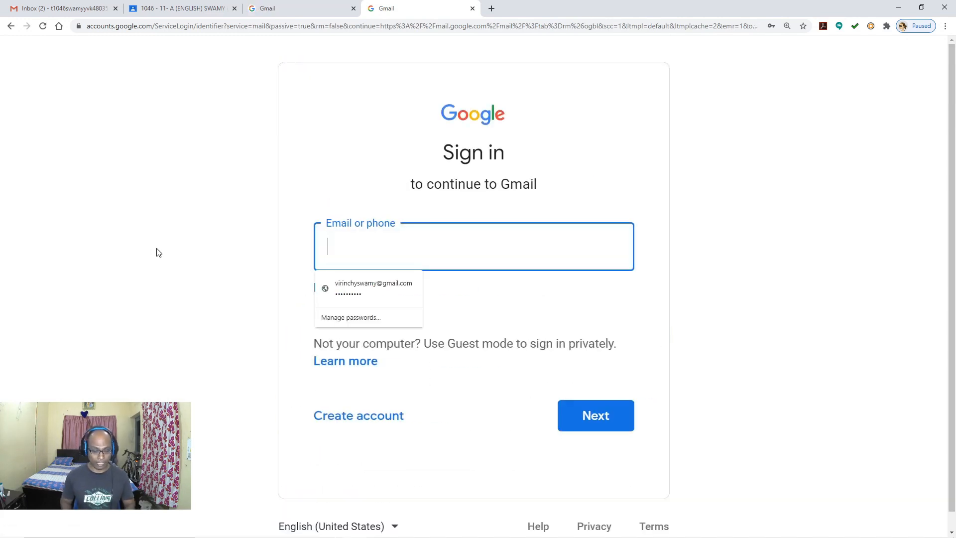
{"action": "key", "text": "Return"}
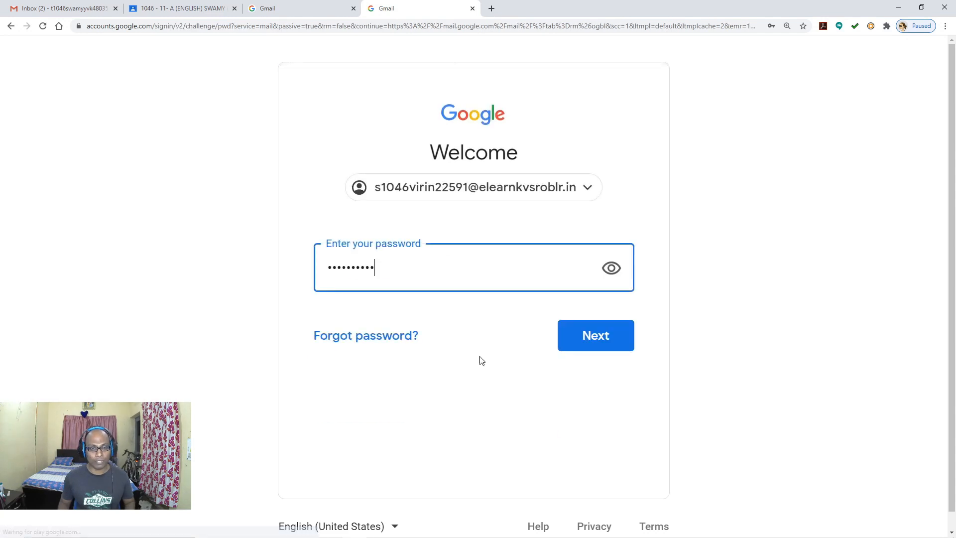
Step: Replace the autofilled password with the student's password and submit it
{"action": "left_click_drag", "start_coordinate": [412, 273], "coordinate": [307, 278]}
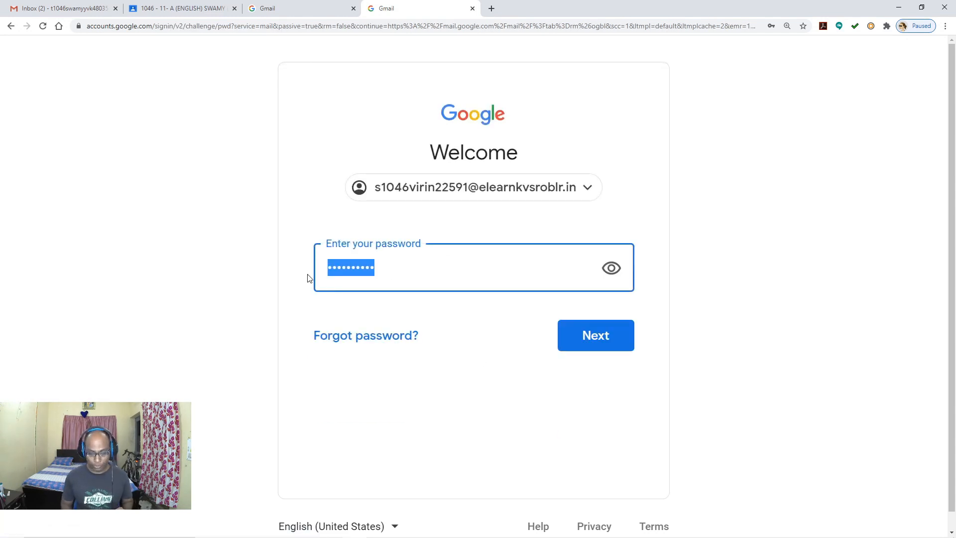
{"action": "key", "text": "BackSpace"}
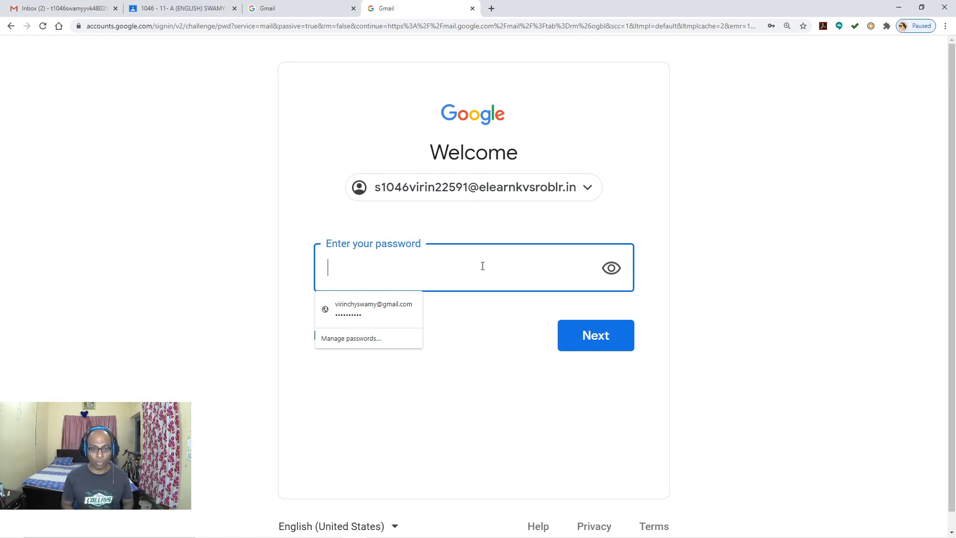
{"action": "type", "text": "•••"}
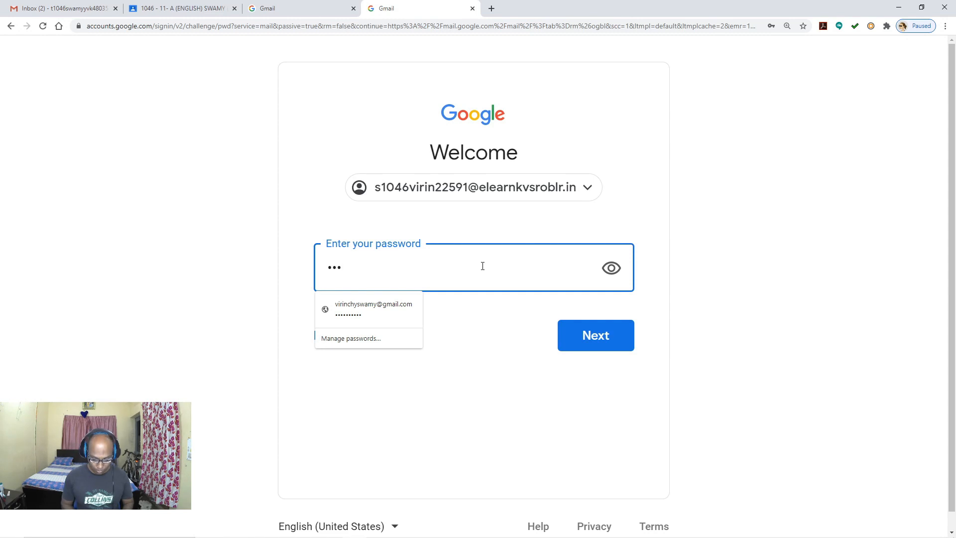
{"action": "key", "text": "BackSpace"}
{"action": "key", "text": "BackSpace"}
{"action": "type", "text": "•••"}
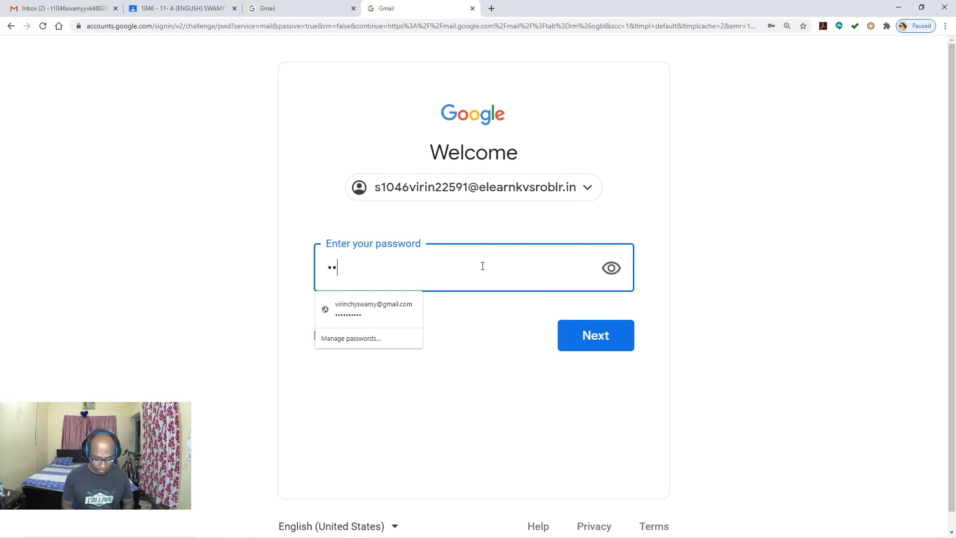
{"action": "type", "text": "•••"}
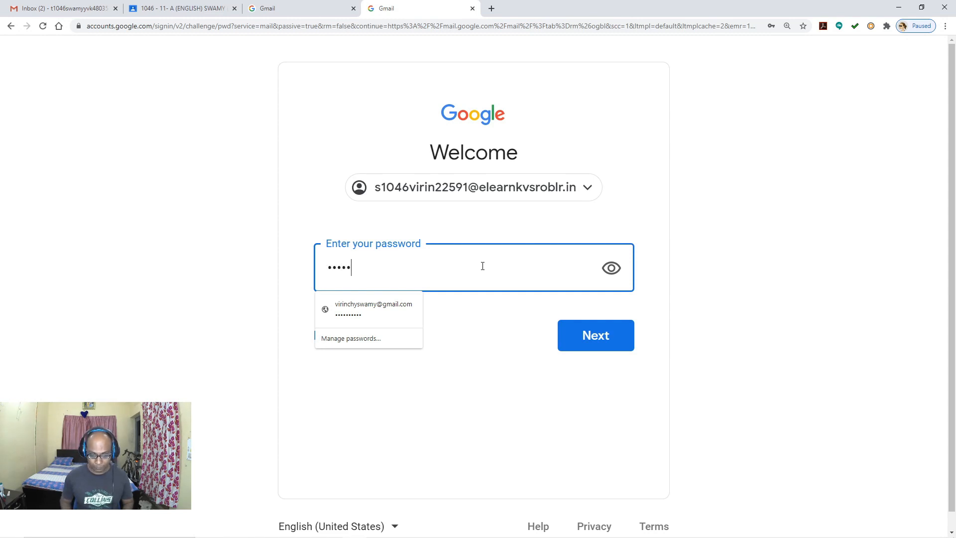
{"action": "type", "text": "••••"}
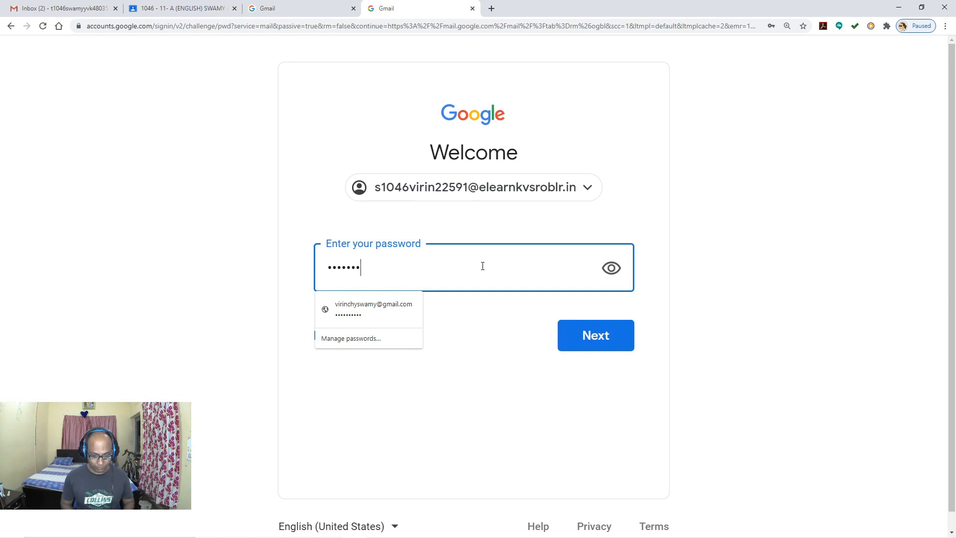
{"action": "left_click", "coordinate": [596, 340]}
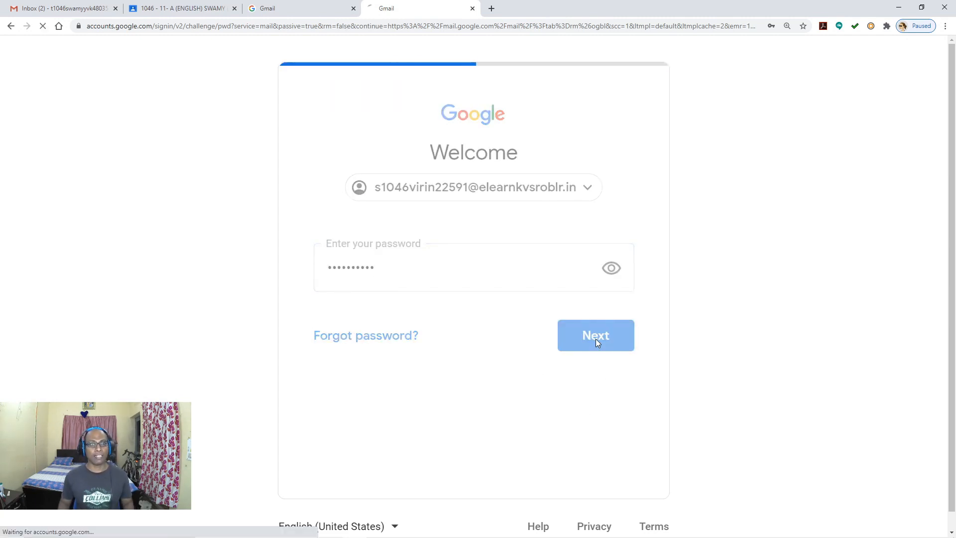
Step: Accept the terms on the student's Welcome to your new account page
{"action": "scroll", "coordinate": [595, 339], "scroll_direction": "down", "scroll_amount": 1}
{"action": "key", "text": "ctrl+minus"}
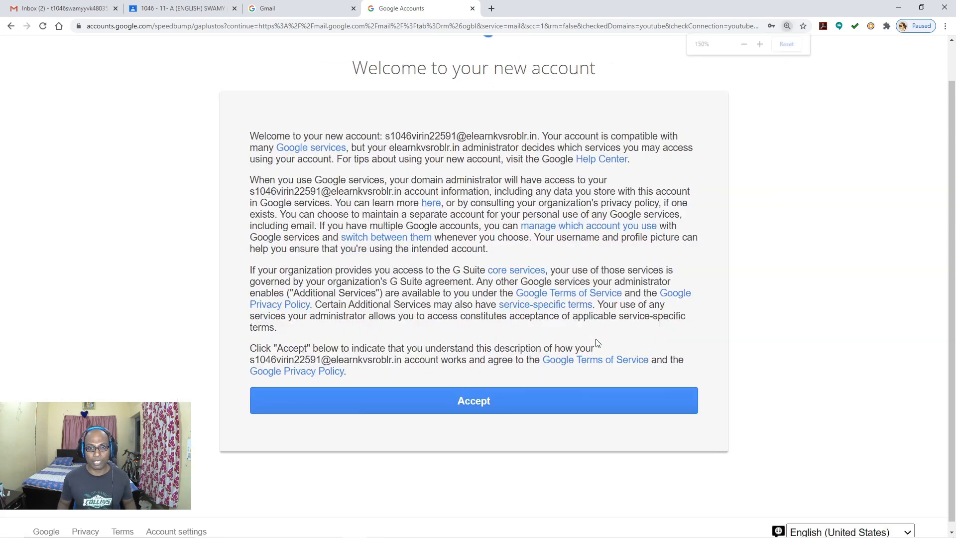
{"action": "scroll", "coordinate": [596, 339], "scroll_direction": "up", "scroll_amount": 1}
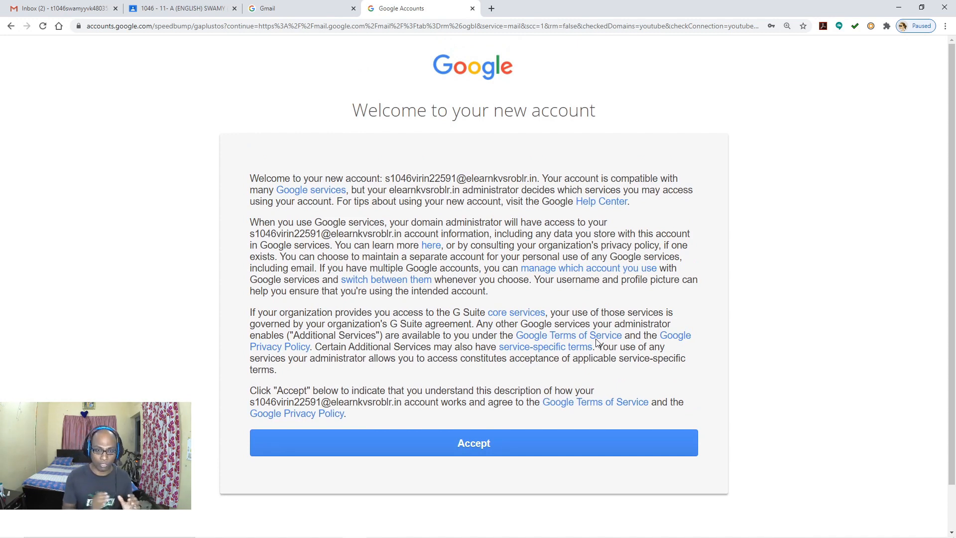
{"action": "left_click", "coordinate": [485, 445]}
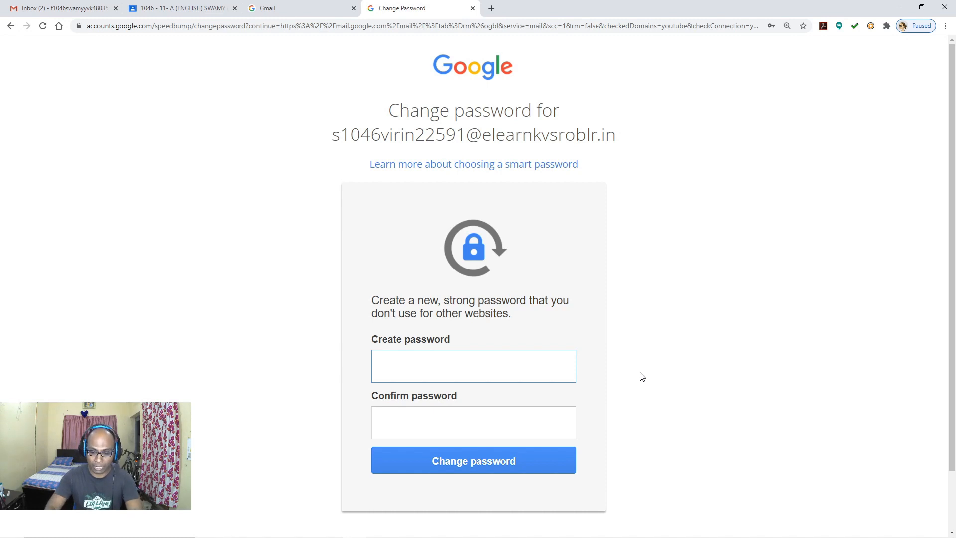
Step: Enter and confirm a new password for the student account and submit it
{"action": "type", "text": "••••"}
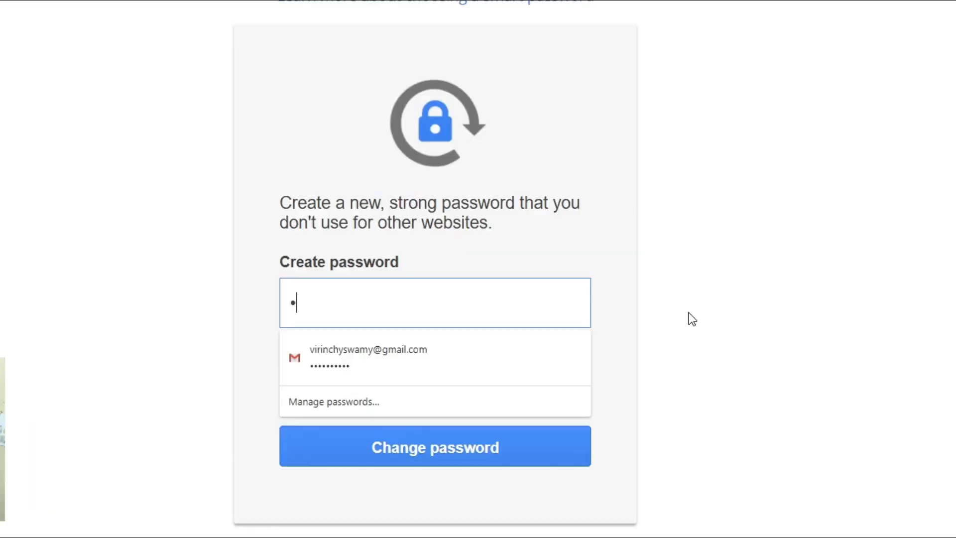
{"action": "type", "text": "••••"}
{"action": "left_click", "coordinate": [704, 391]}
{"action": "left_click", "coordinate": [506, 388]}
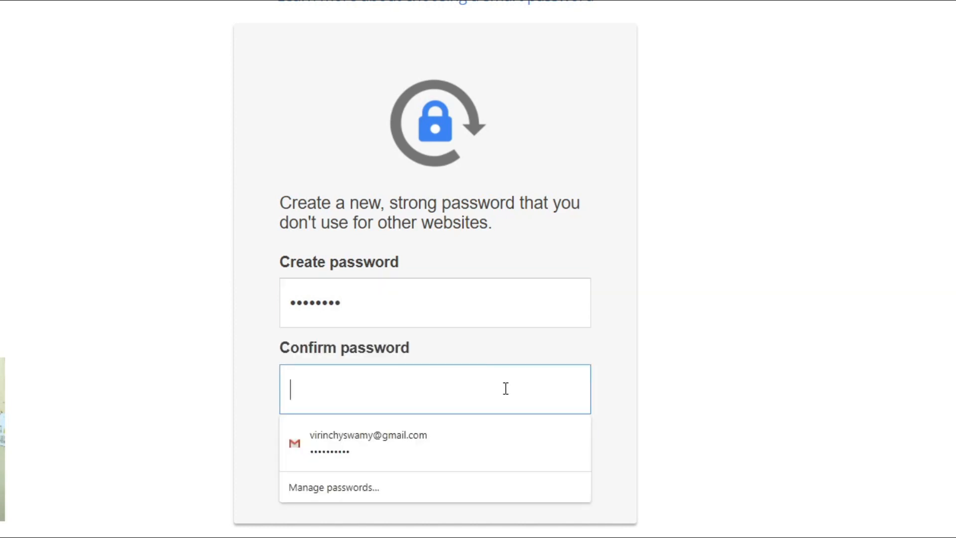
{"action": "type", "text": "••••••••"}
{"action": "left_click", "coordinate": [911, 458]}
{"action": "left_click", "coordinate": [491, 459]}
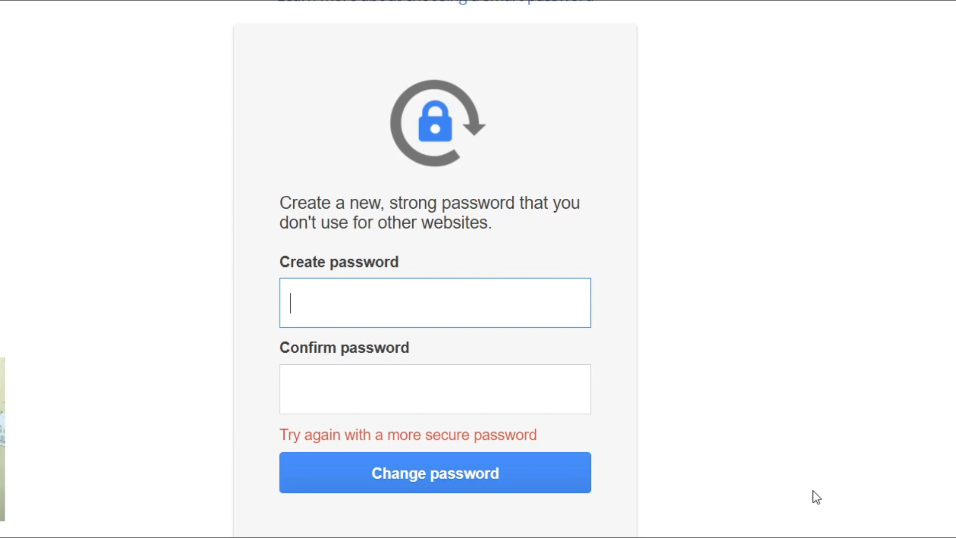
Step: After the insecure-password error, retry with a stronger password, confirm it, and submit
{"action": "type", "text": "••••••••"}
{"action": "left_click", "coordinate": [514, 399]}
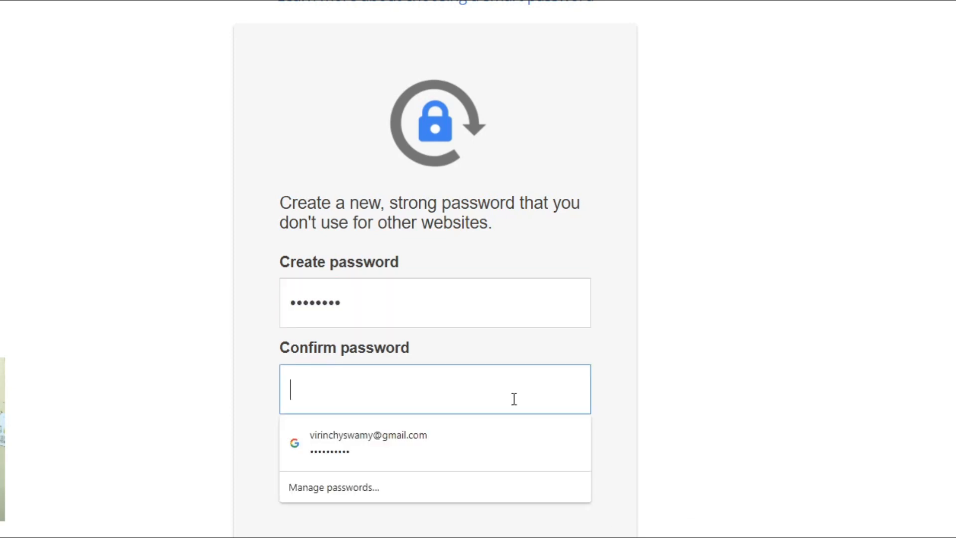
{"action": "type", "text": "••••••••"}
{"action": "key", "text": "Return"}
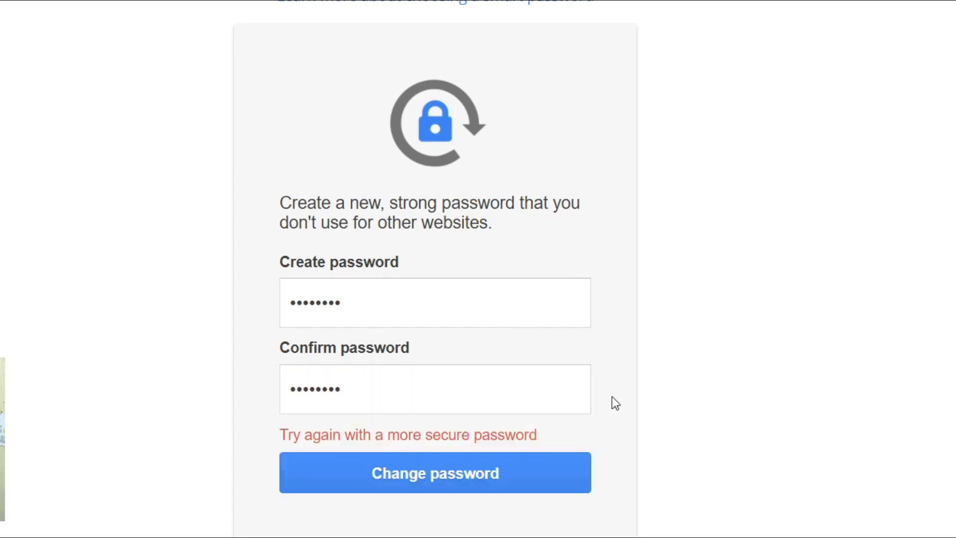
{"action": "left_click", "coordinate": [474, 485]}
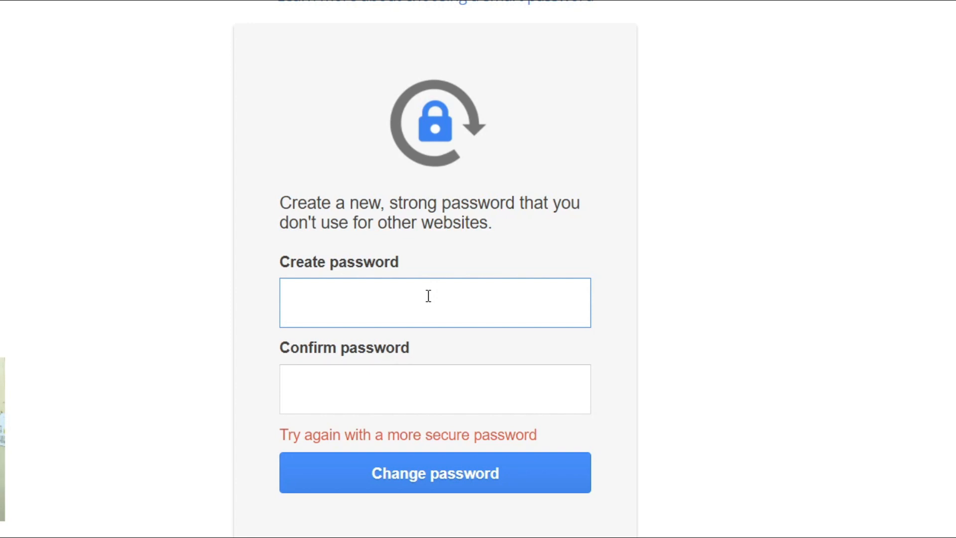
{"action": "type", "text": "•••••••••"}
{"action": "left_click", "coordinate": [407, 387]}
{"action": "type", "text": "•••"}
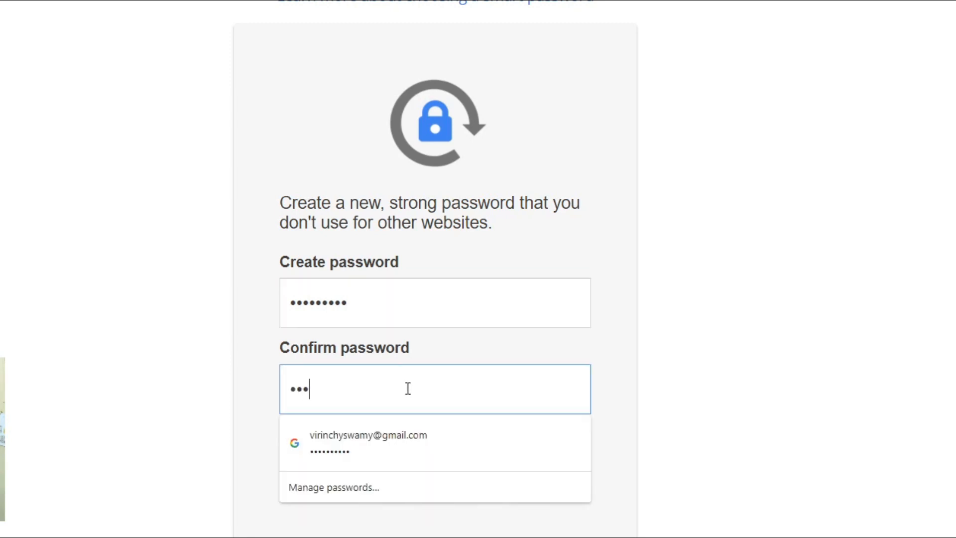
{"action": "type", "text": "•••••••"}
{"action": "left_click", "coordinate": [622, 376]}
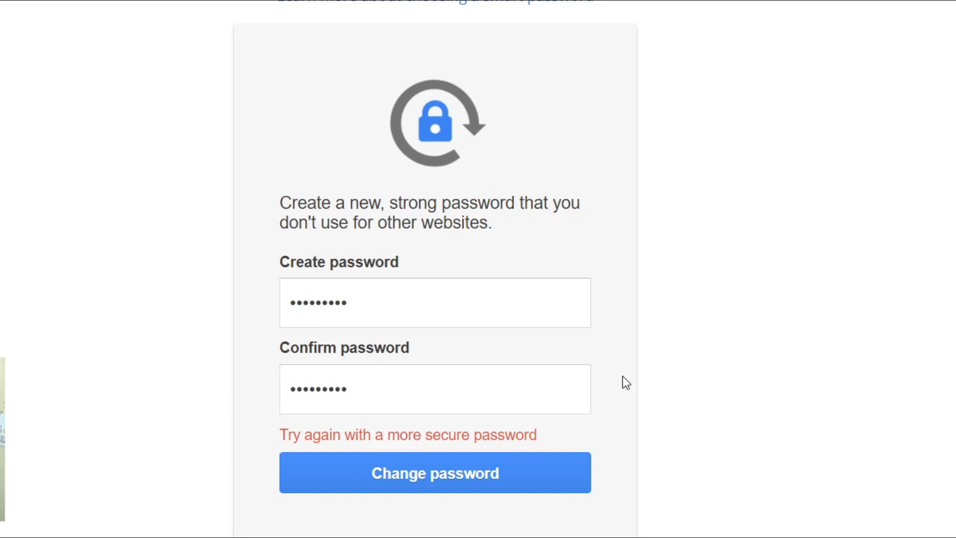
{"action": "left_click", "coordinate": [441, 484]}
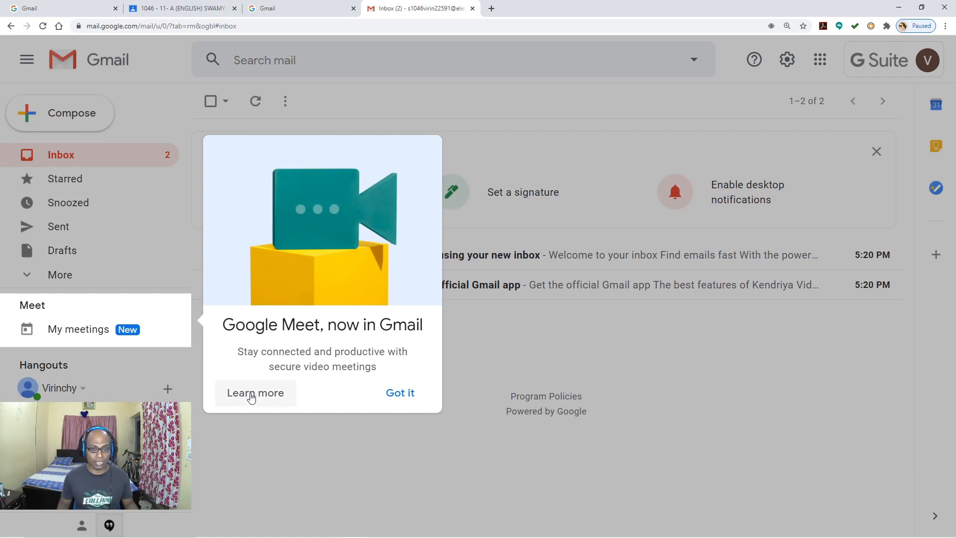
Step: Dismiss the Google Meet introduction in the student's Gmail and bring up the Google apps list
{"action": "left_click", "coordinate": [393, 400]}
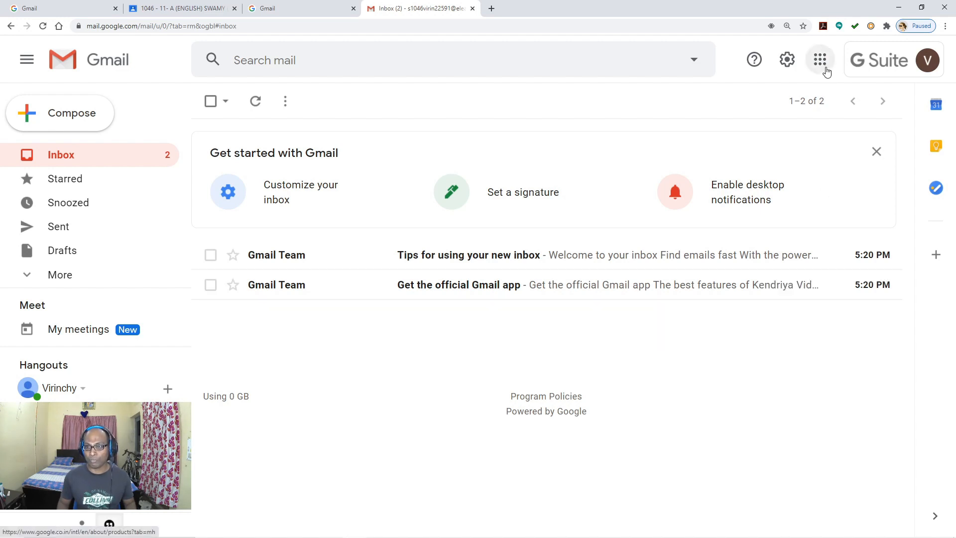
{"action": "key", "text": "ctrl+plus"}
{"action": "key", "text": "ctrl+plus"}
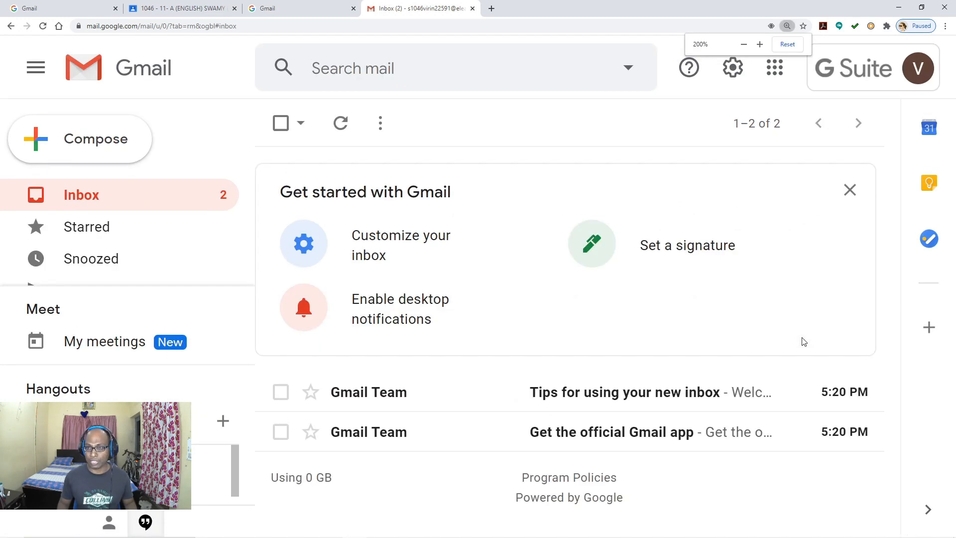
{"action": "left_click", "coordinate": [778, 76]}
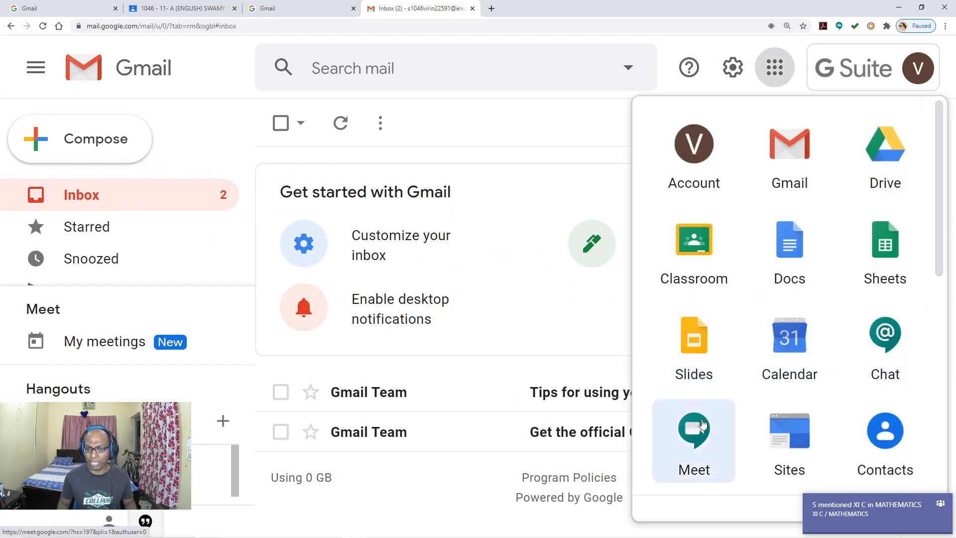
Step: Open Classroom with the new account and pick the I'm a student role
{"action": "left_click", "coordinate": [707, 254]}
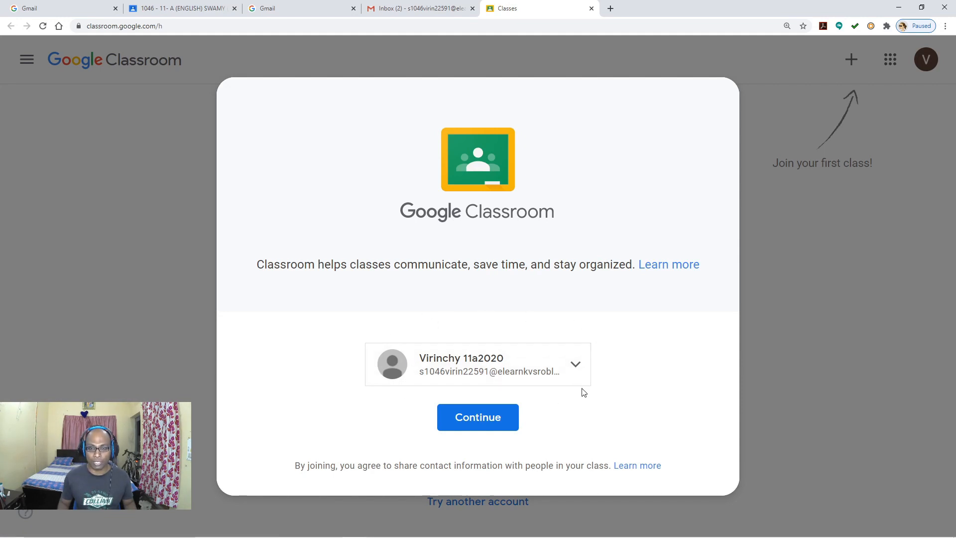
{"action": "left_click", "coordinate": [484, 428]}
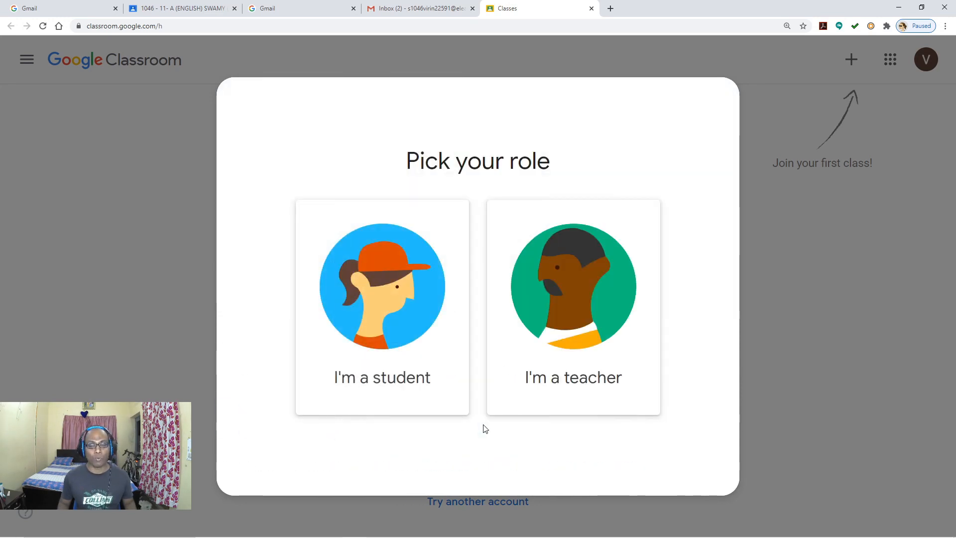
{"action": "left_click", "coordinate": [391, 313]}
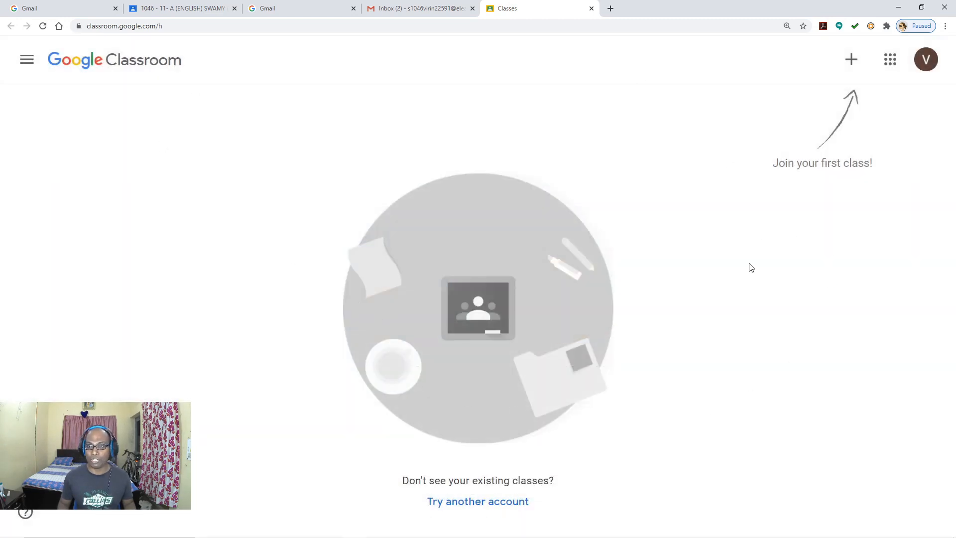
{"action": "key", "text": "ctrl+plus"}
{"action": "key", "text": "ctrl+plus"}
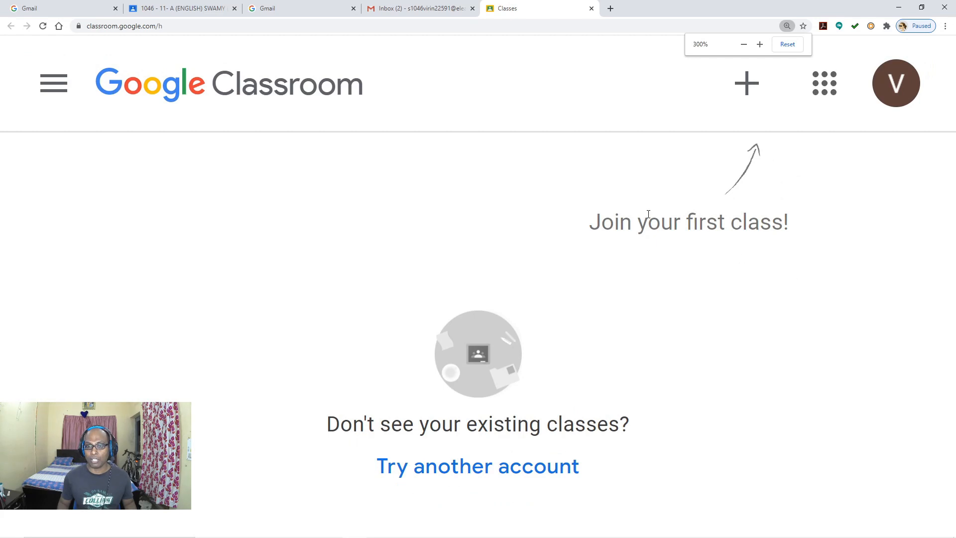
Step: Open the Join class form at a reduced page zoom
{"action": "left_click", "coordinate": [751, 94]}
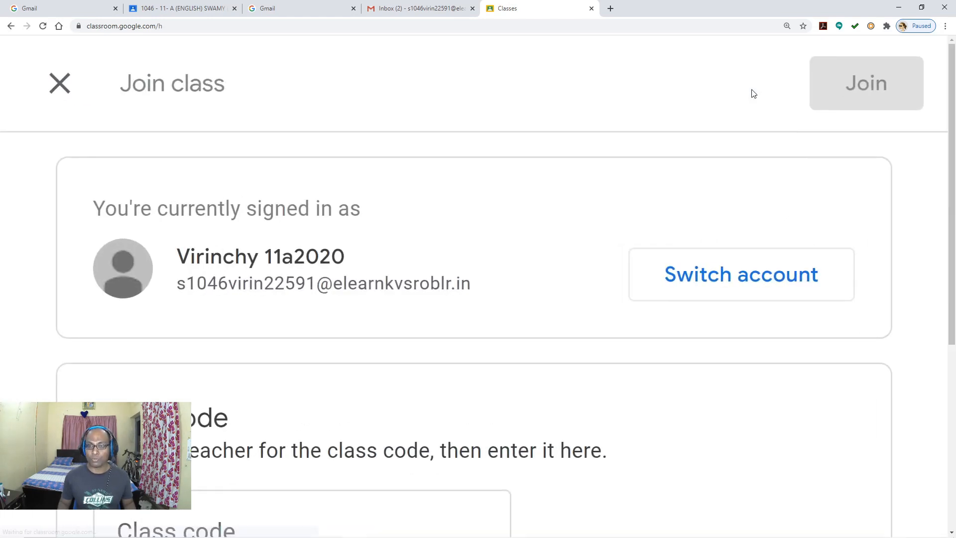
{"action": "key", "text": "ctrl+minus"}
{"action": "key", "text": "ctrl+minus"}
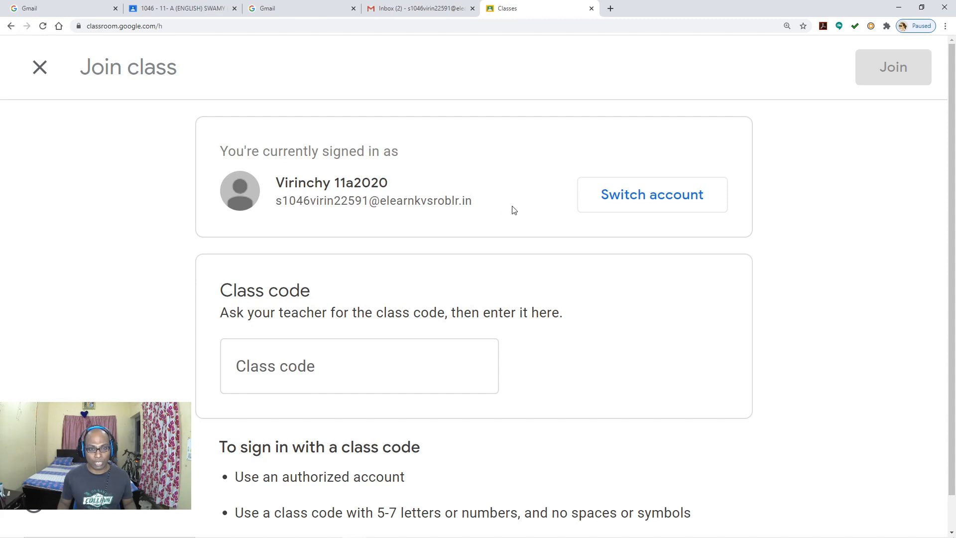
{"action": "left_click", "coordinate": [332, 368]}
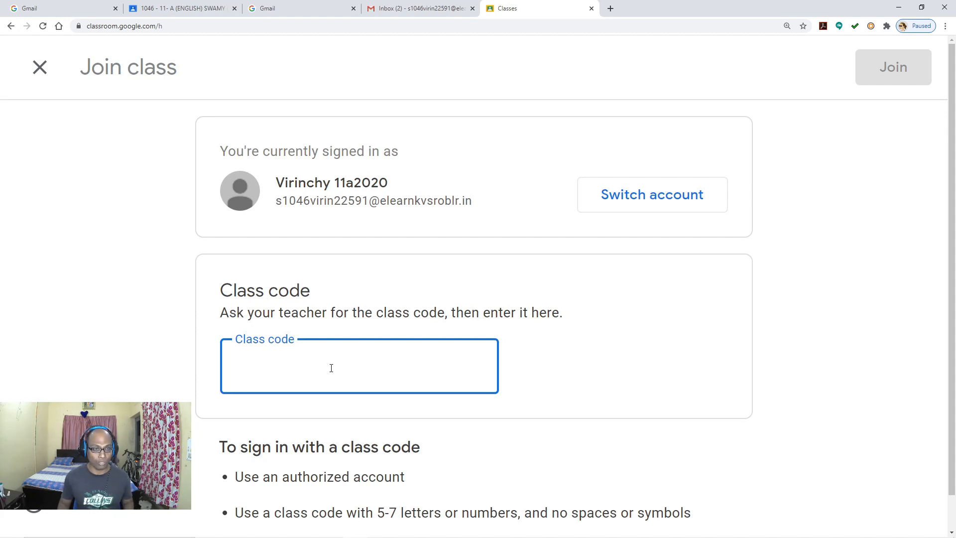
{"action": "left_click", "coordinate": [184, 10]}
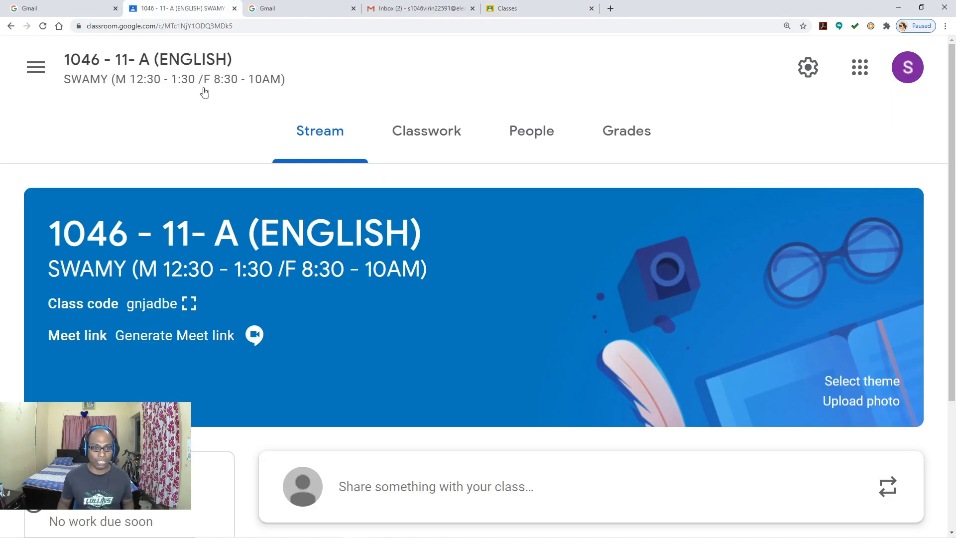
{"action": "left_click", "coordinate": [192, 306]}
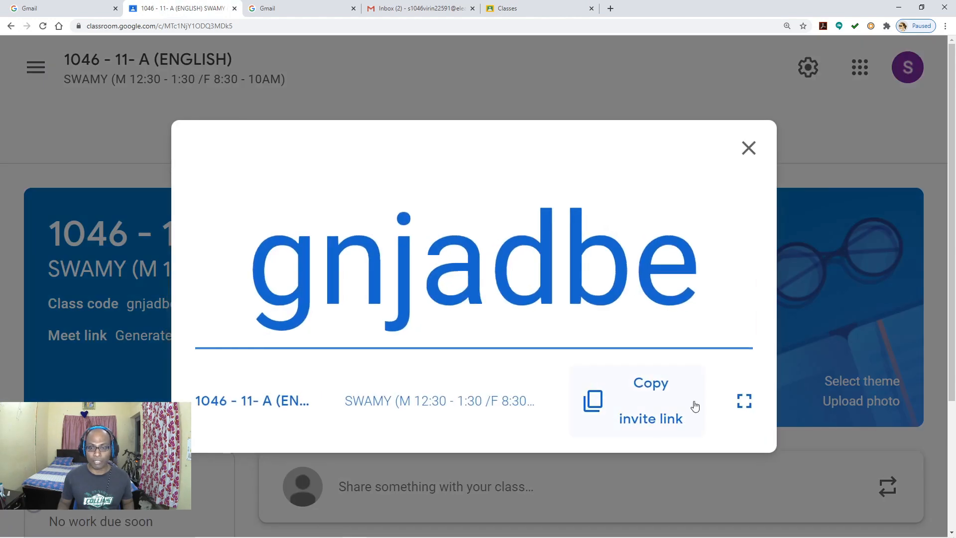
{"action": "left_click", "coordinate": [657, 403]}
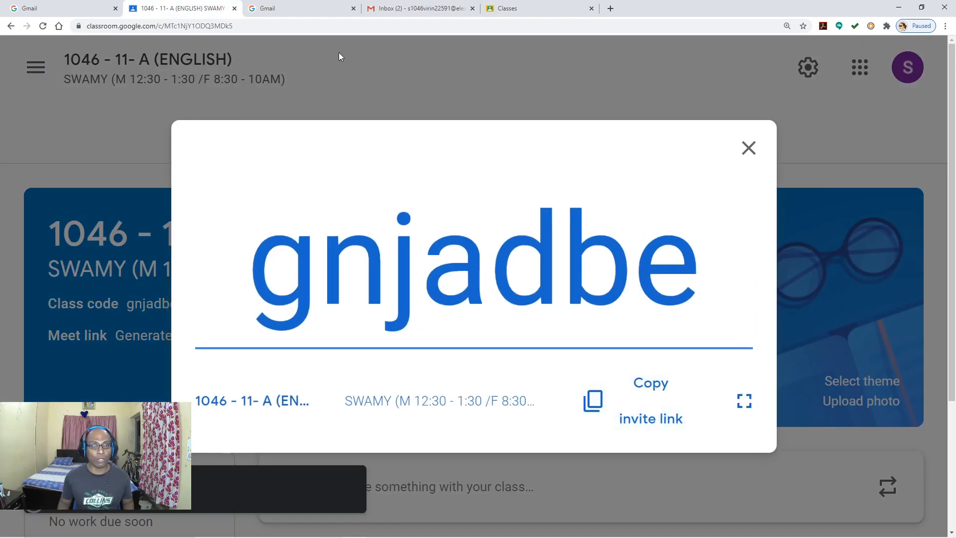
{"action": "left_click", "coordinate": [528, 10]}
{"action": "key", "text": "ctrl+v"}
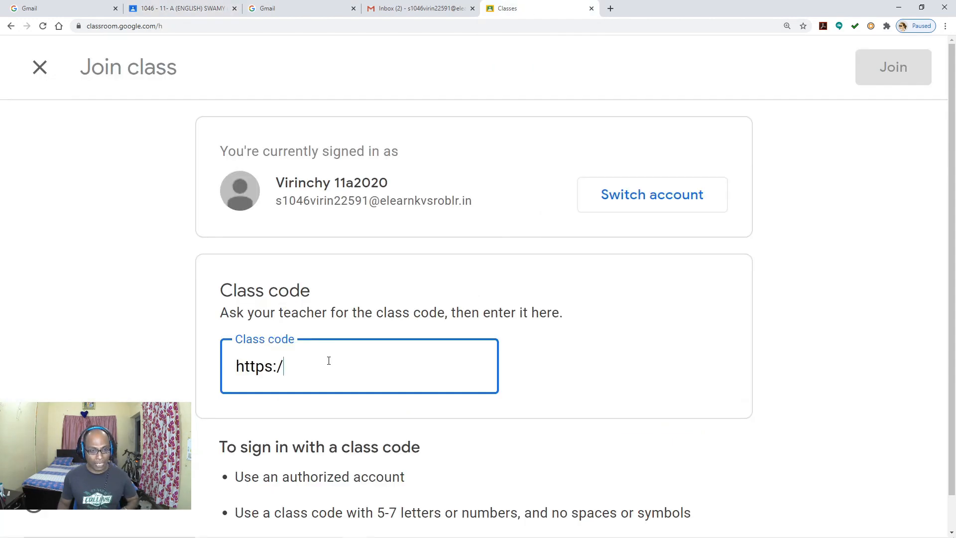
{"action": "key", "text": "BackSpace"}
{"action": "key", "text": "BackSpace"}
{"action": "key", "text": "BackSpace"}
{"action": "key", "text": "BackSpace"}
{"action": "key", "text": "BackSpace"}
{"action": "key", "text": "BackSpace"}
{"action": "key", "text": "BackSpace"}
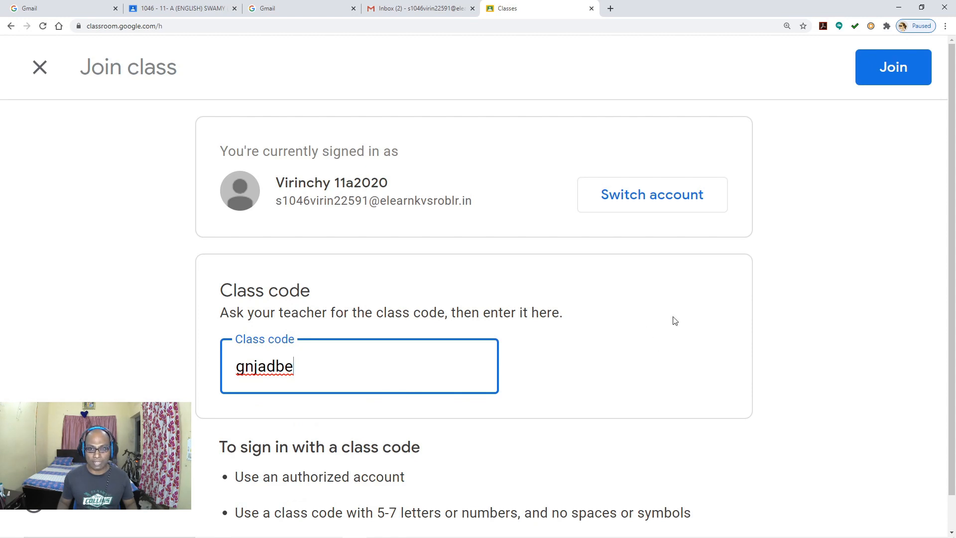
{"action": "scroll", "coordinate": [690, 320], "scroll_direction": "down", "scroll_amount": 1}
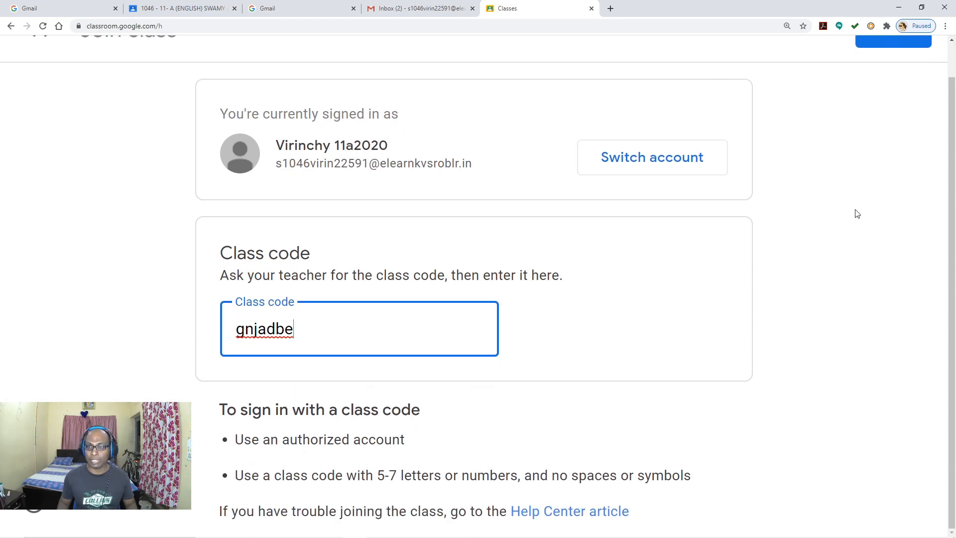
{"action": "scroll", "coordinate": [855, 211], "scroll_direction": "up", "scroll_amount": 1}
{"action": "scroll", "coordinate": [881, 244], "scroll_direction": "up", "scroll_amount": 3}
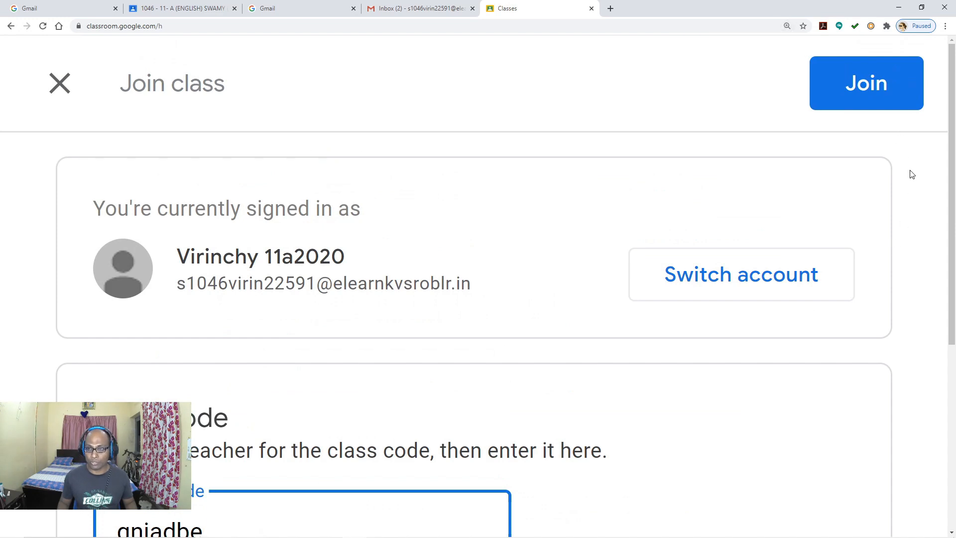
{"action": "left_click", "coordinate": [892, 99]}
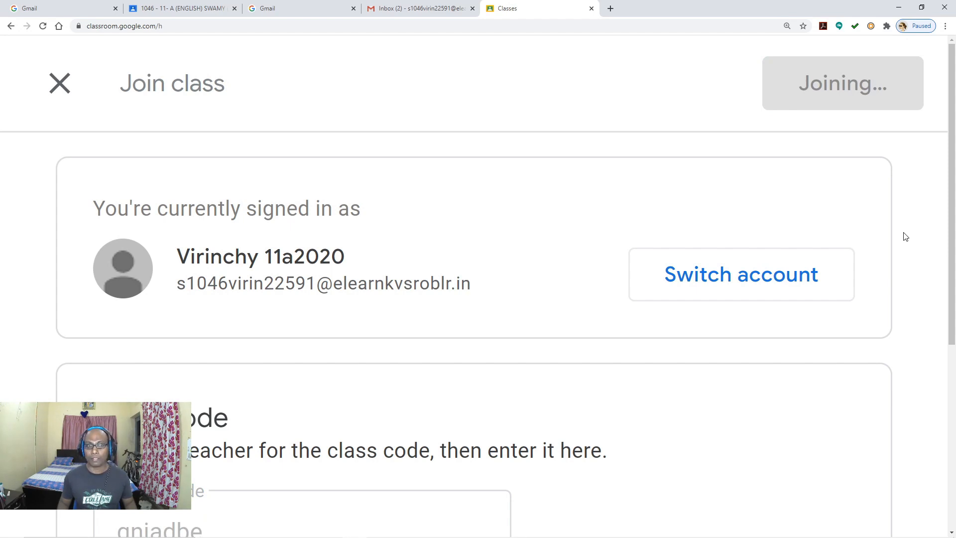
{"action": "scroll", "coordinate": [903, 232], "scroll_direction": "down", "scroll_amount": 3}
{"action": "scroll", "coordinate": [667, 269], "scroll_direction": "up", "scroll_amount": 5}
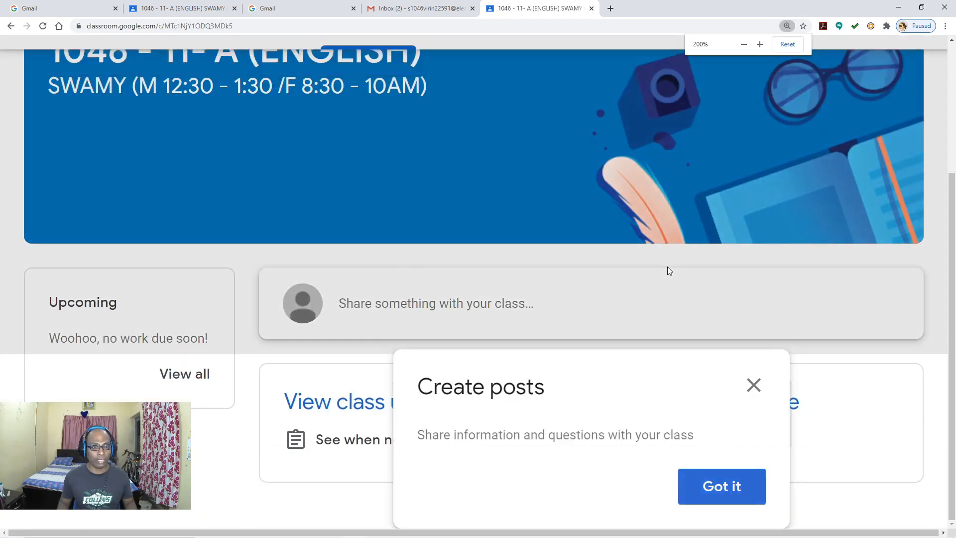
{"action": "scroll", "coordinate": [667, 267], "scroll_direction": "down", "scroll_amount": 4}
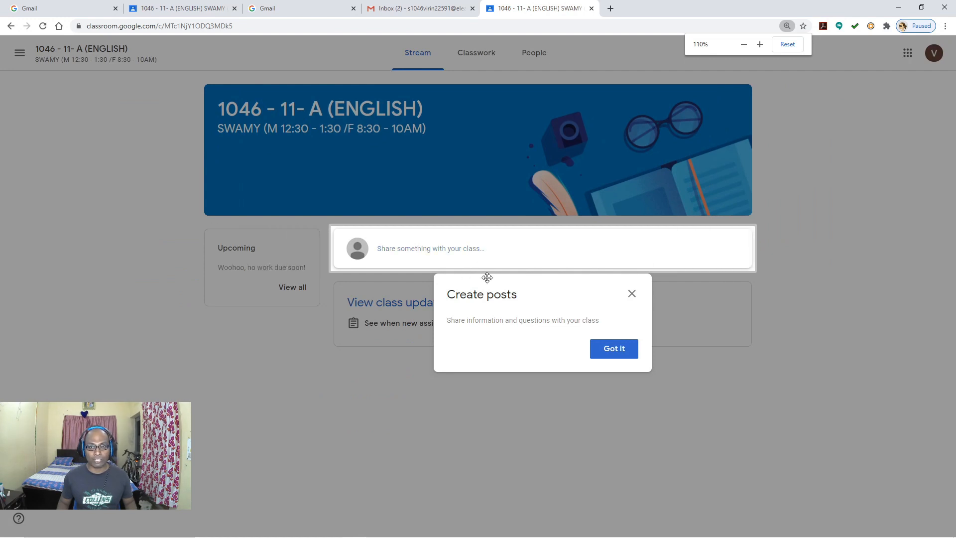
{"action": "scroll", "coordinate": [851, 290], "scroll_direction": "up", "scroll_amount": 1}
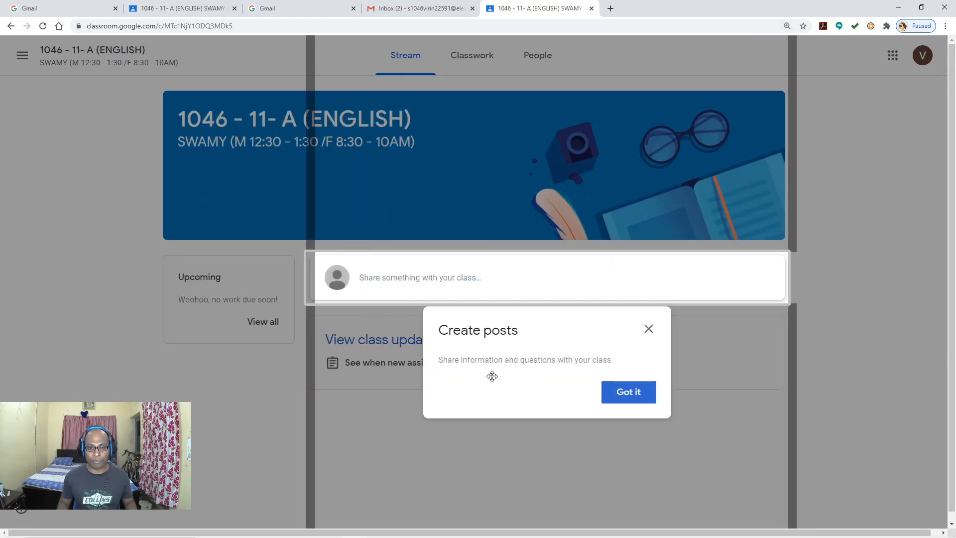
{"action": "left_click", "coordinate": [639, 401]}
{"action": "scroll", "coordinate": [440, 219], "scroll_direction": "up", "scroll_amount": 1}
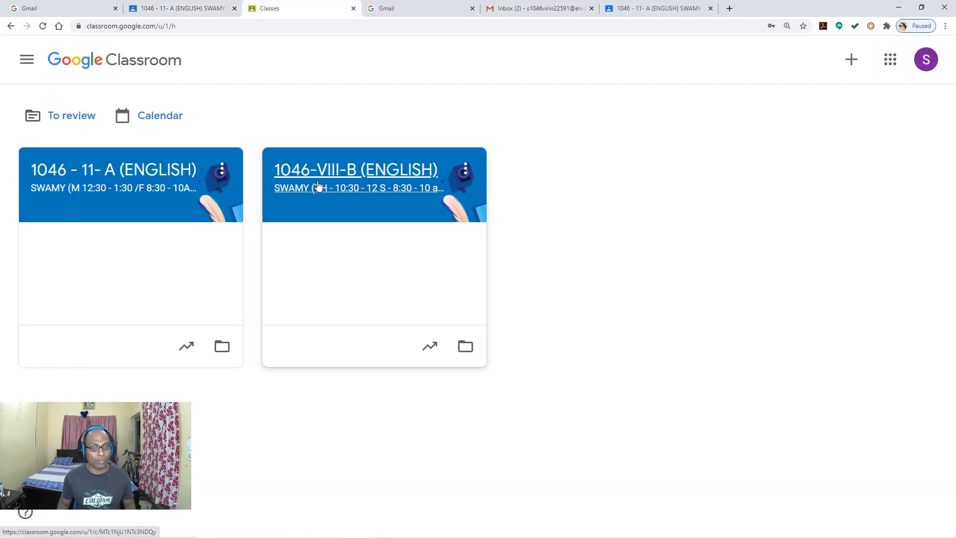
Step: Open the 1046 - 11- A (ENGLISH) class, confirm one enrolled student under People, then return to Stream
{"action": "left_click", "coordinate": [118, 183]}
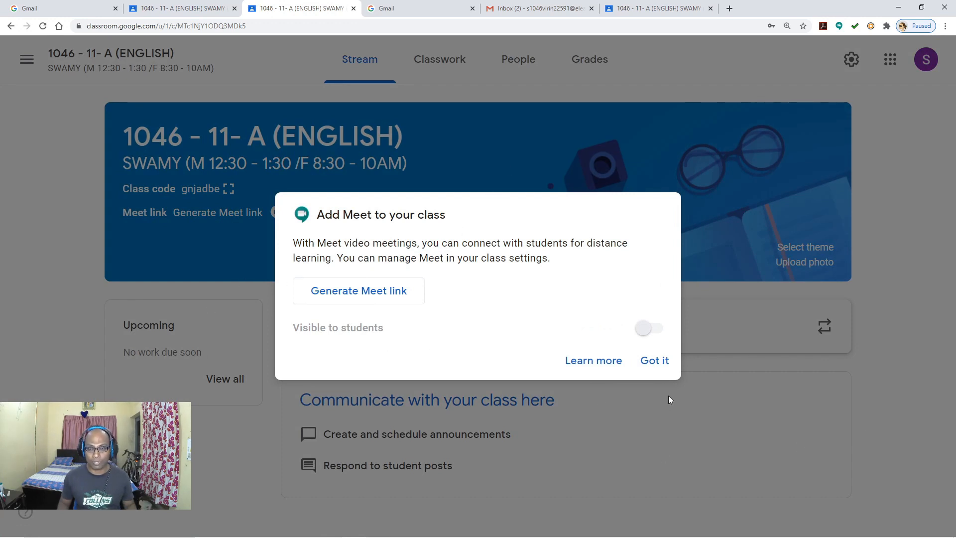
{"action": "left_click", "coordinate": [655, 362]}
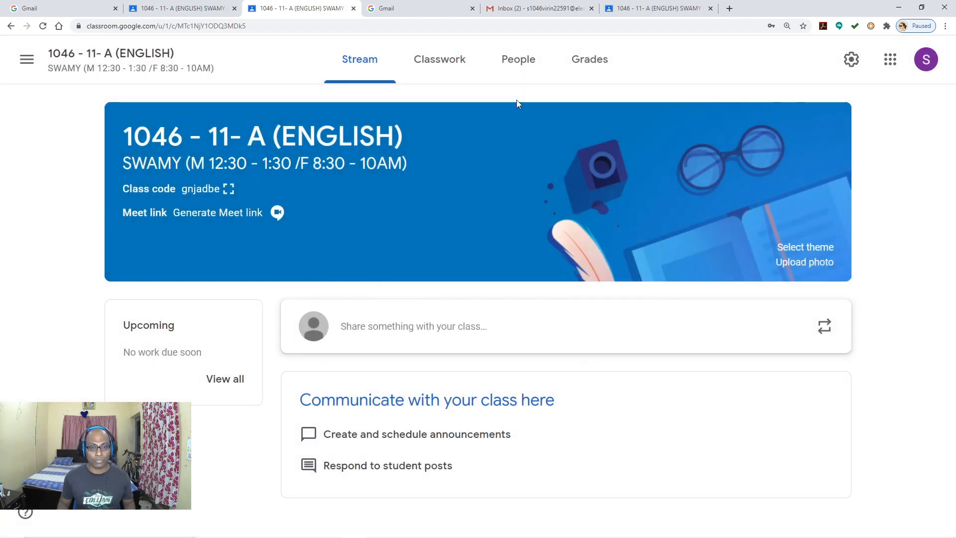
{"action": "left_click", "coordinate": [516, 60]}
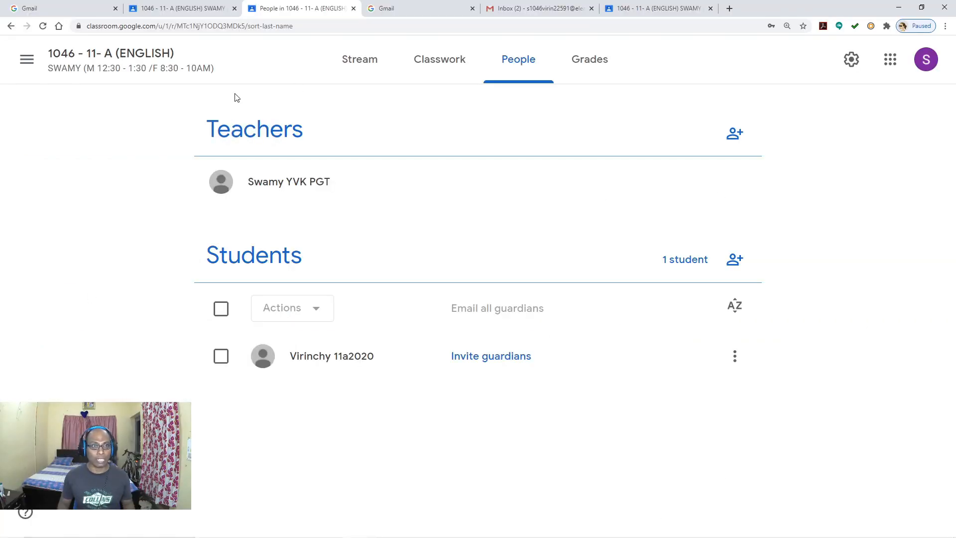
{"action": "left_click", "coordinate": [193, 13]}
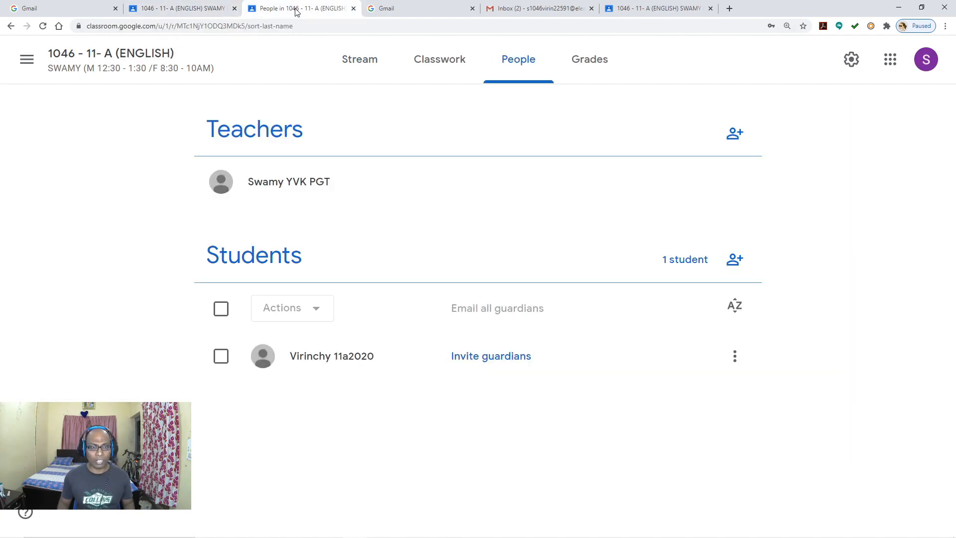
{"action": "left_click", "coordinate": [297, 9]}
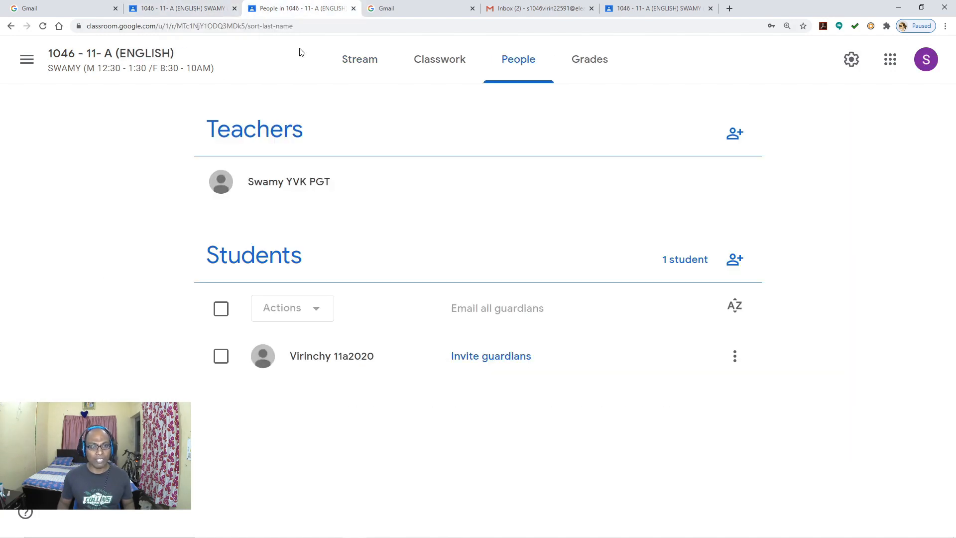
{"action": "left_click", "coordinate": [348, 67]}
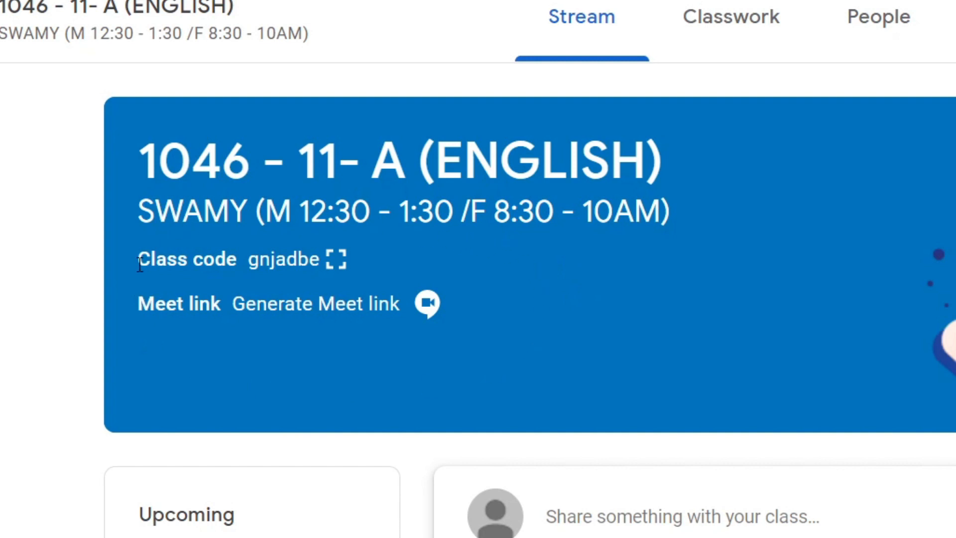
Step: Generate the class Meet link and save it with Visible to students switched on
{"action": "left_click", "coordinate": [309, 317]}
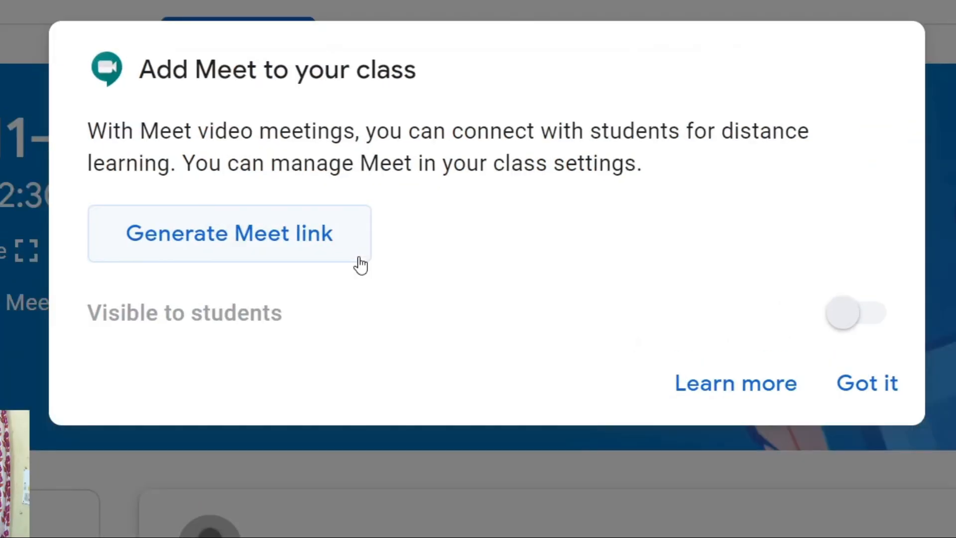
{"action": "left_click", "coordinate": [267, 264]}
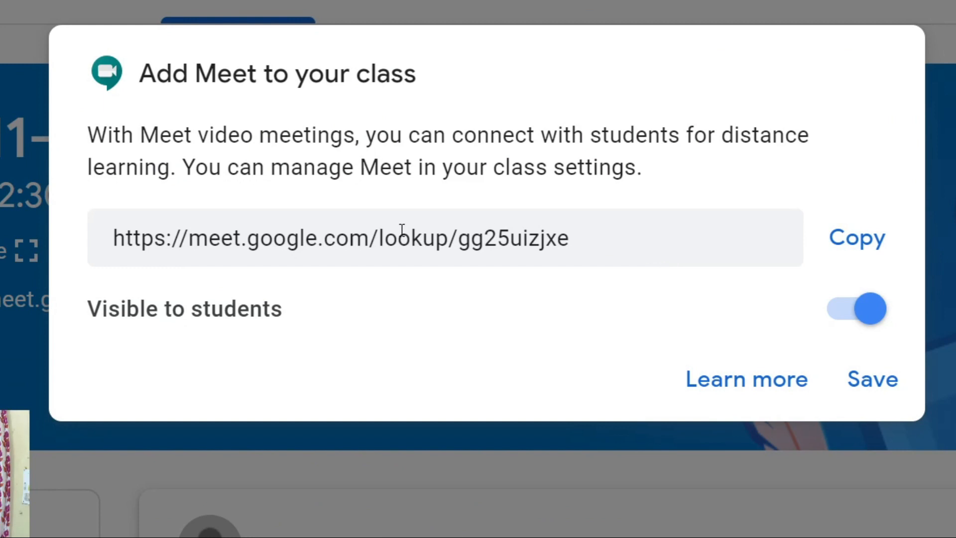
{"action": "left_click", "coordinate": [842, 319]}
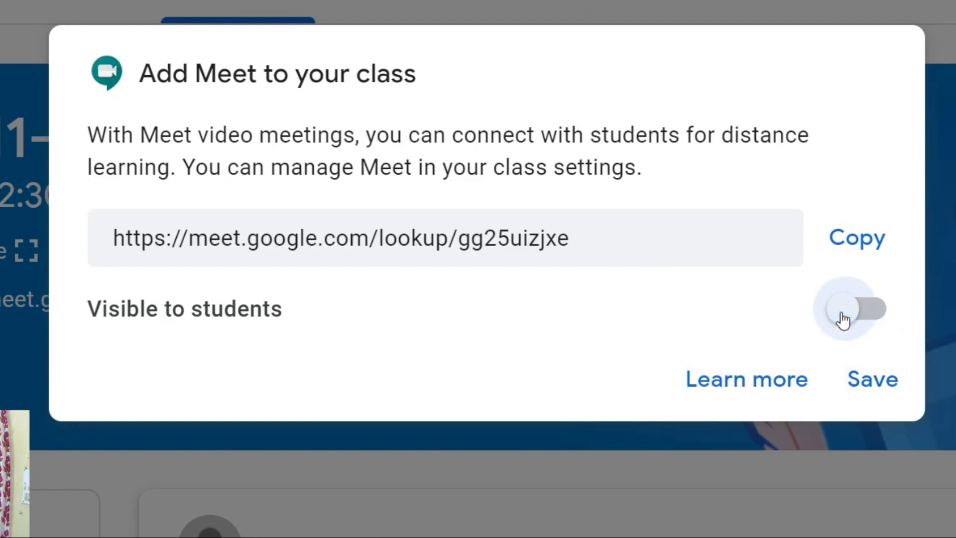
{"action": "left_click", "coordinate": [875, 314]}
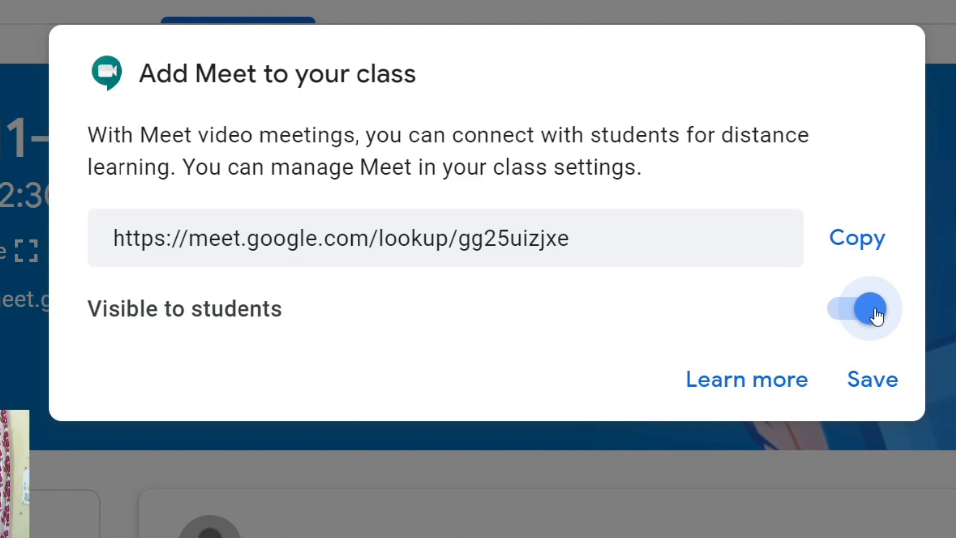
{"action": "left_click", "coordinate": [879, 388]}
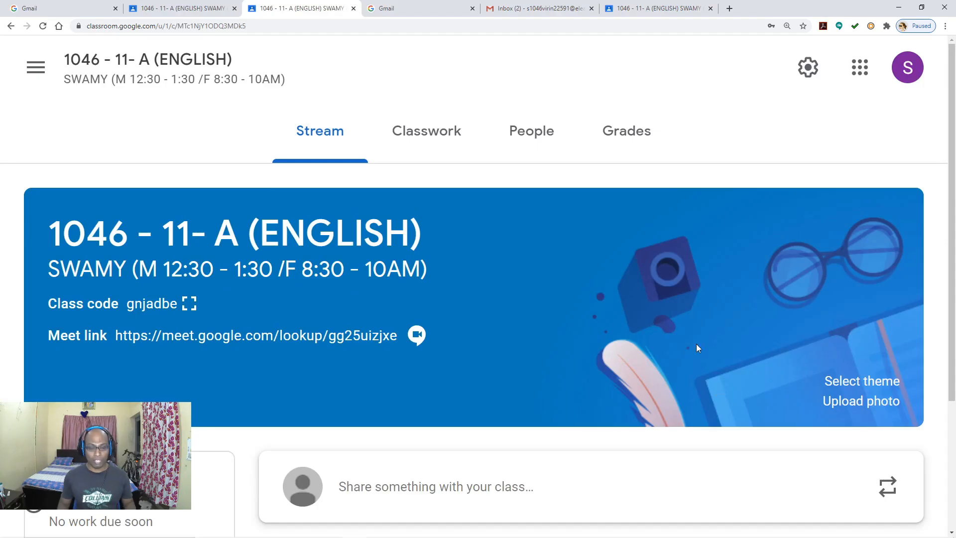
{"action": "key", "text": "ctrl+minus"}
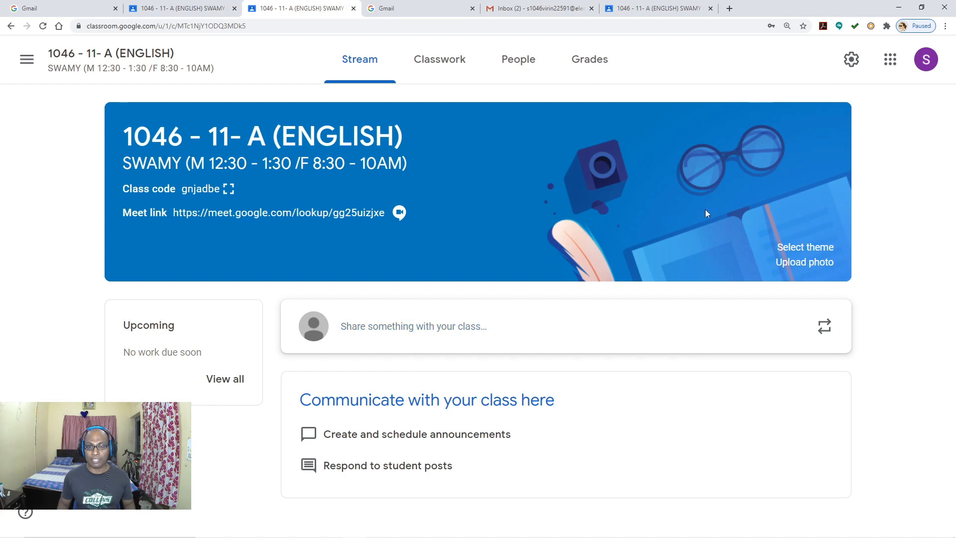
{"action": "left_click", "coordinate": [664, 14]}
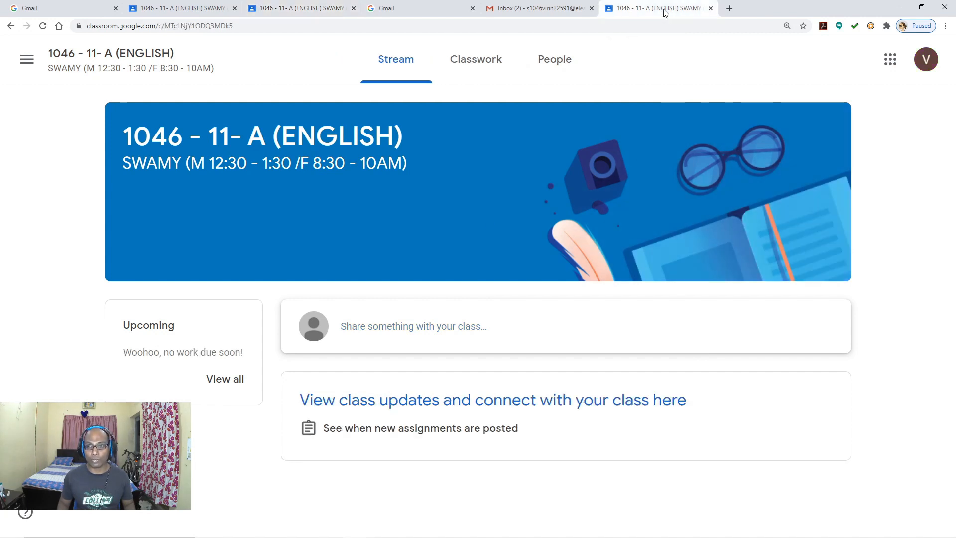
{"action": "left_click", "coordinate": [43, 26]}
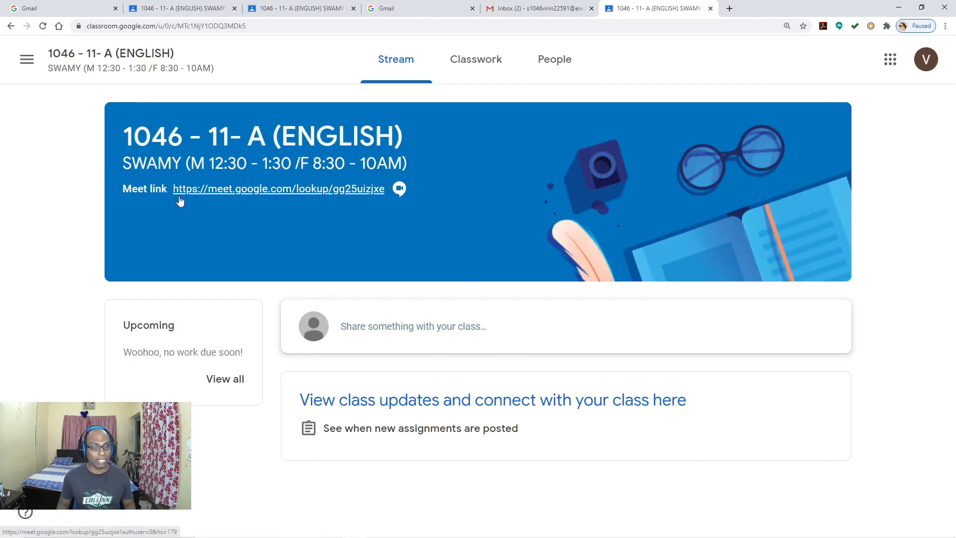
{"action": "scroll", "coordinate": [381, 271], "scroll_direction": "up", "scroll_amount": 2}
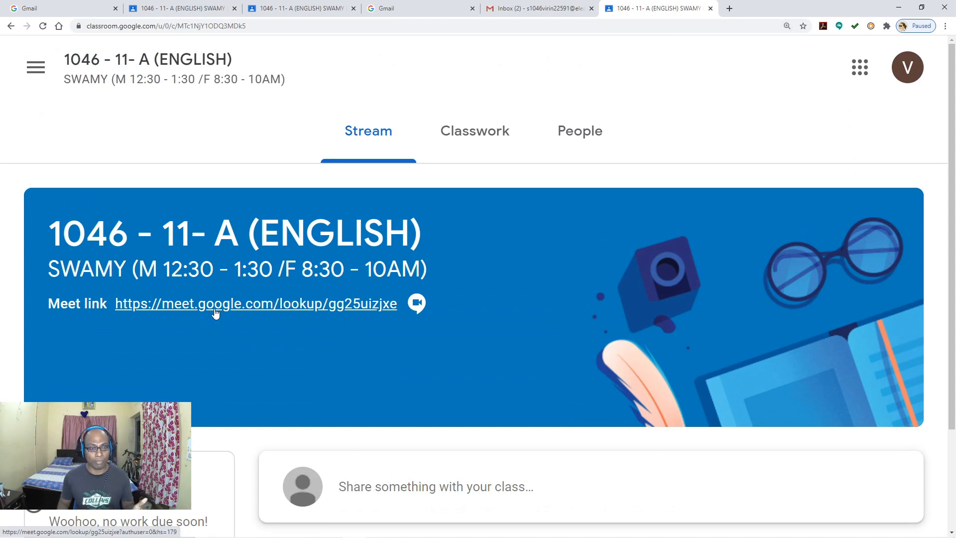
{"action": "left_click", "coordinate": [328, 307]}
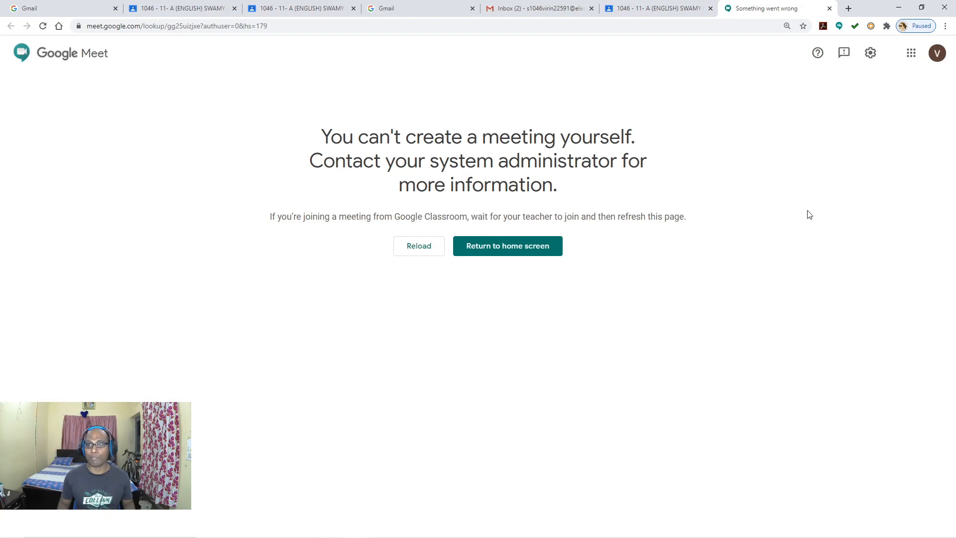
{"action": "left_click", "coordinate": [828, 8]}
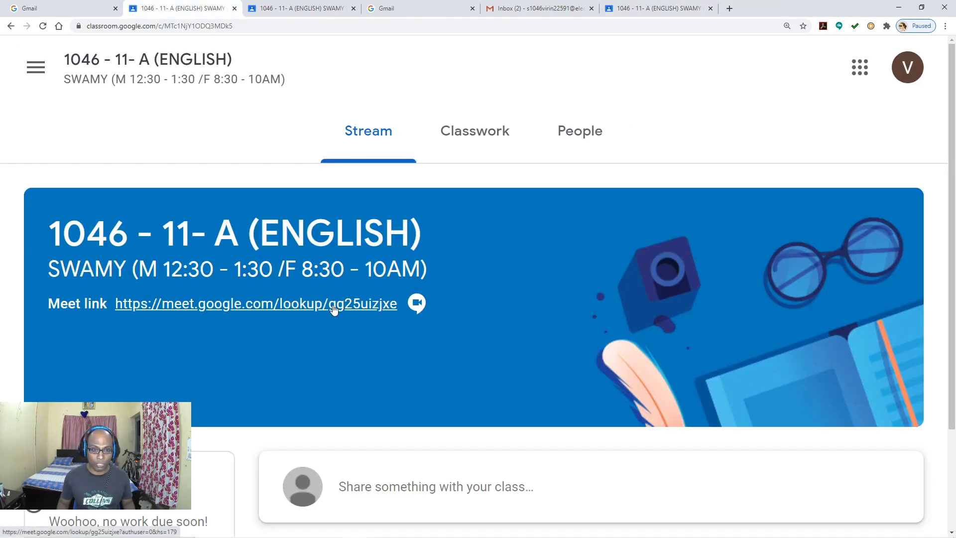
{"action": "left_click", "coordinate": [411, 308]}
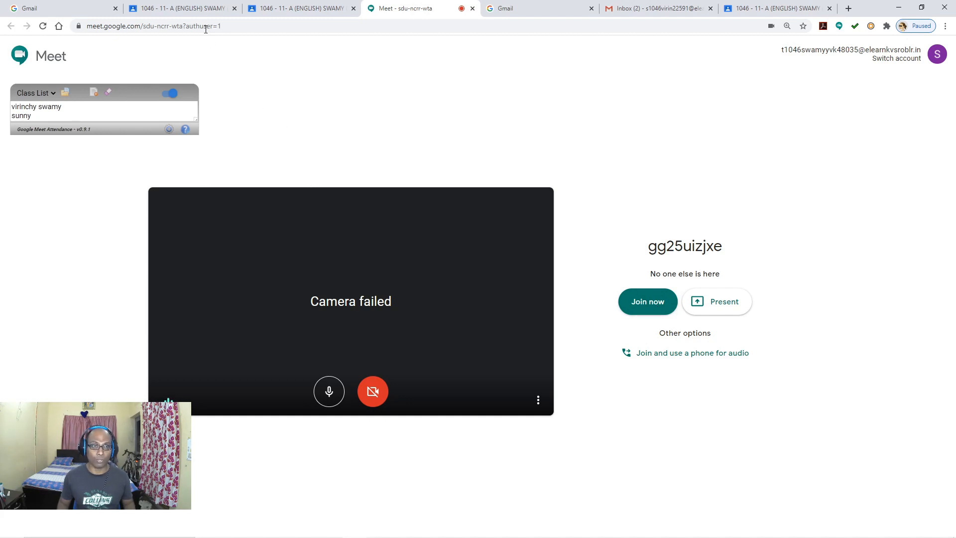
Step: Return to the student's class page, zoom out to 150%, and minimize the browser
{"action": "left_click", "coordinate": [192, 8]}
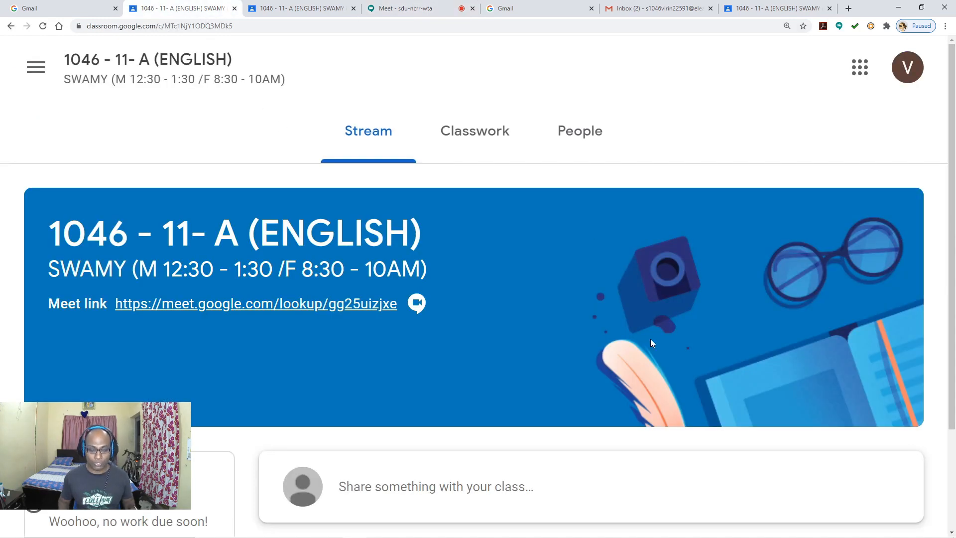
{"action": "key", "text": "ctrl+minus"}
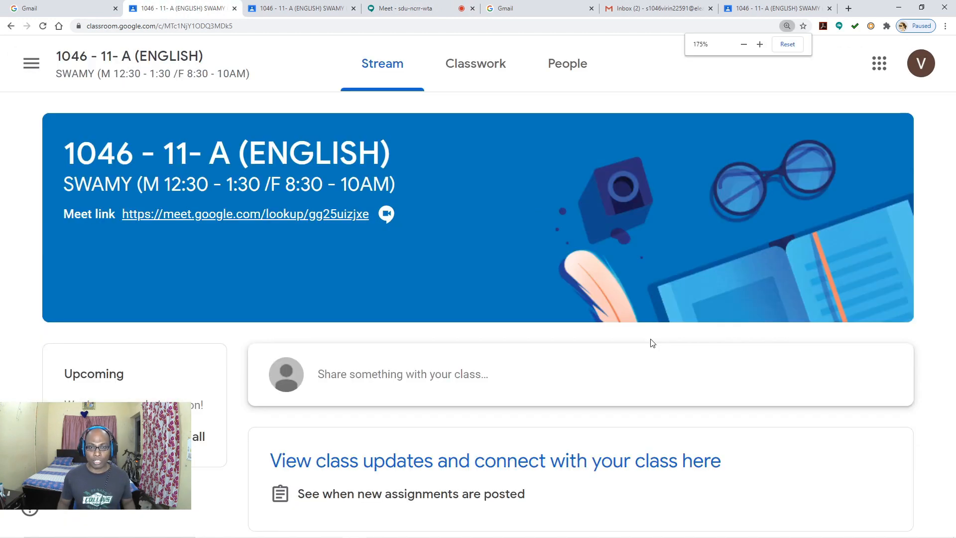
{"action": "key", "text": "ctrl+minus"}
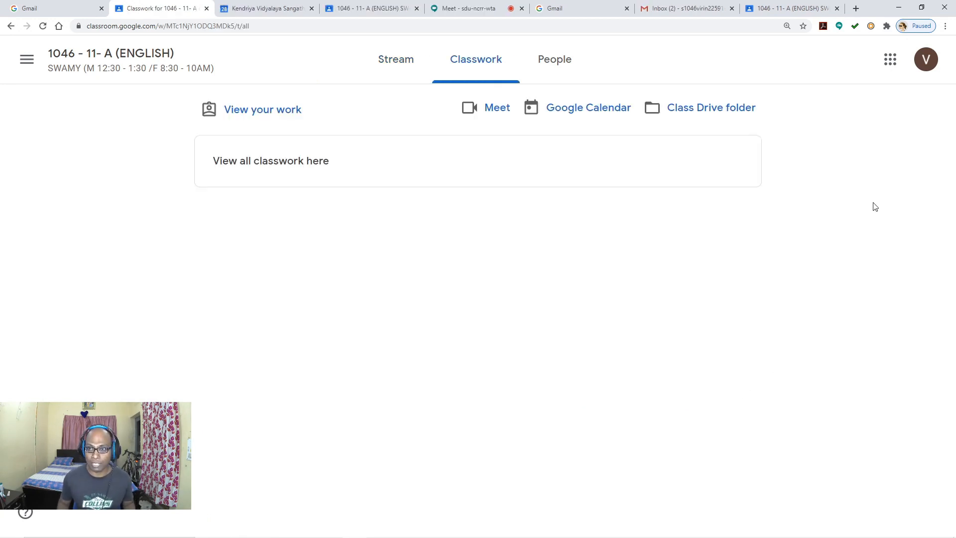
{"action": "left_click", "coordinate": [900, 8]}
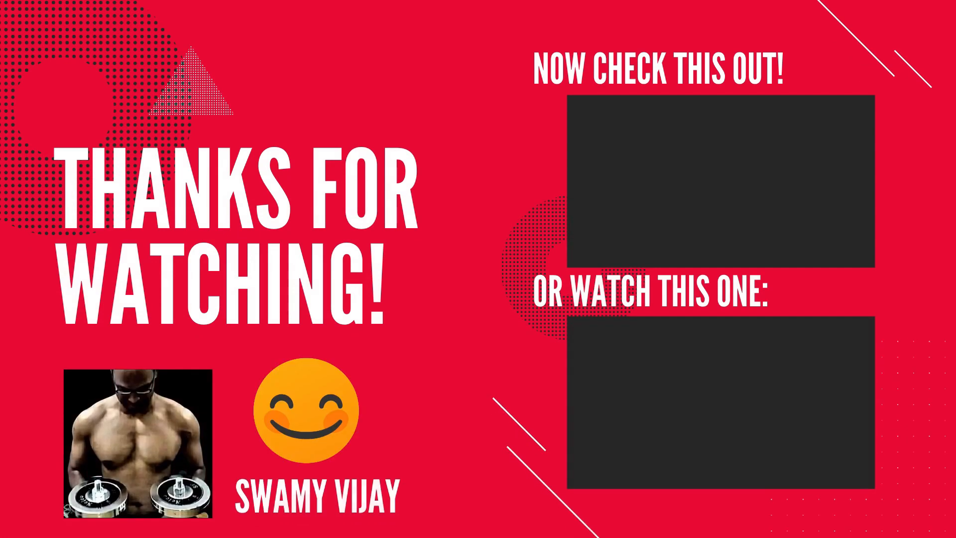